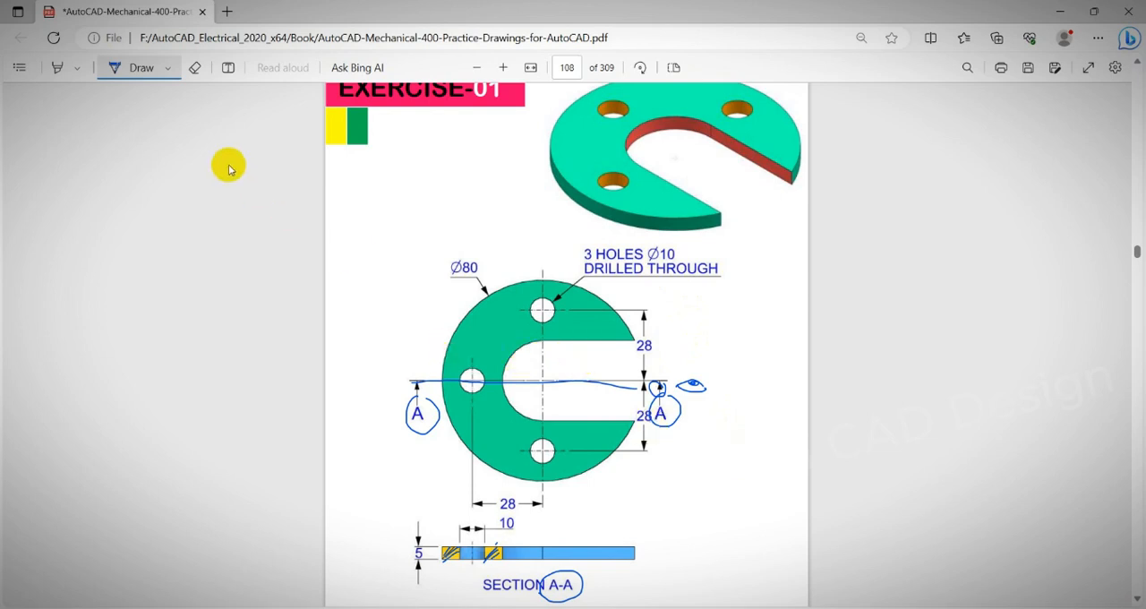
# Erase the ink marks along section line A-A on the plate's front view and circle the Ø80 dimension.
pyautogui.click(196, 69)
pyautogui.moveTo(419, 381)
pyautogui.mouseDown()
pyautogui.moveTo(418, 409)
pyautogui.moveTo(606, 404)
pyautogui.moveTo(699, 376)
pyautogui.mouseUp()
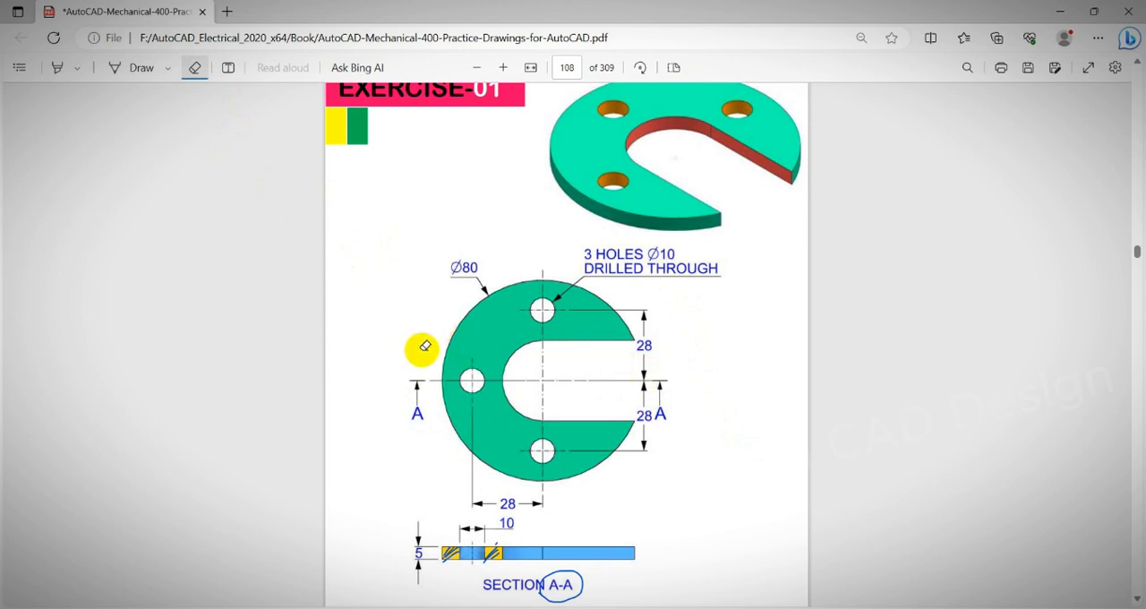
pyautogui.click(141, 68)
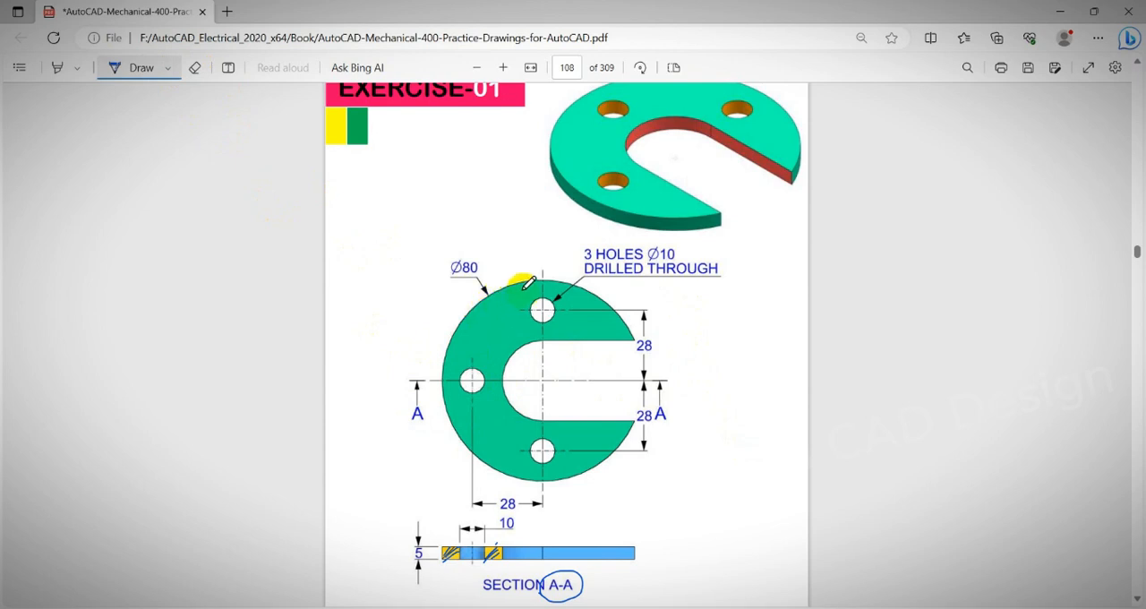
pyautogui.moveTo(505, 266)
pyautogui.mouseDown()
pyautogui.moveTo(455, 240)
pyautogui.moveTo(440, 273)
pyautogui.moveTo(486, 257)
pyautogui.moveTo(469, 241)
pyautogui.moveTo(484, 266)
pyautogui.mouseUp()
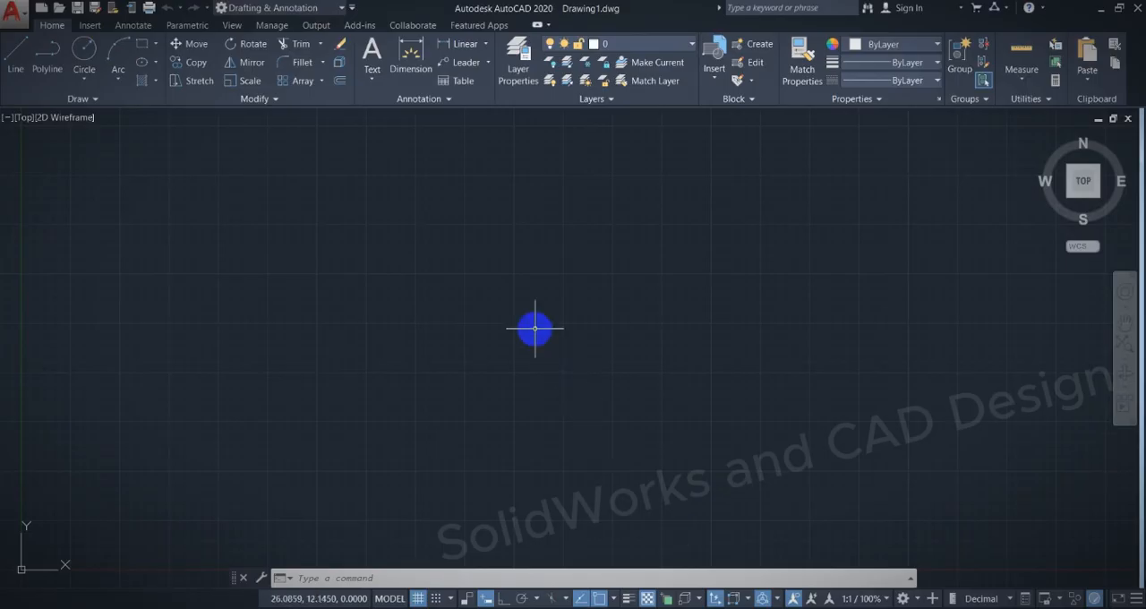
# Switch to AutoCAD and configure the drawing units to decimal length, 0.0 precision and a millimeters insertion scale.
pyautogui.click(501, 288)
pyautogui.press('Escape')
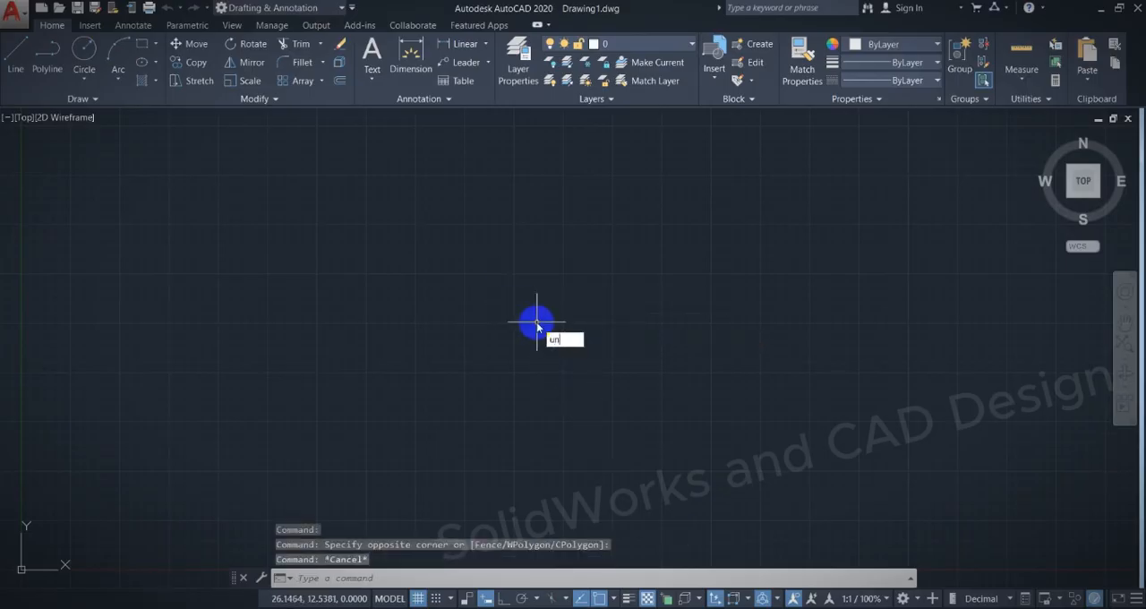
pyautogui.write('un')
pyautogui.press('Return')
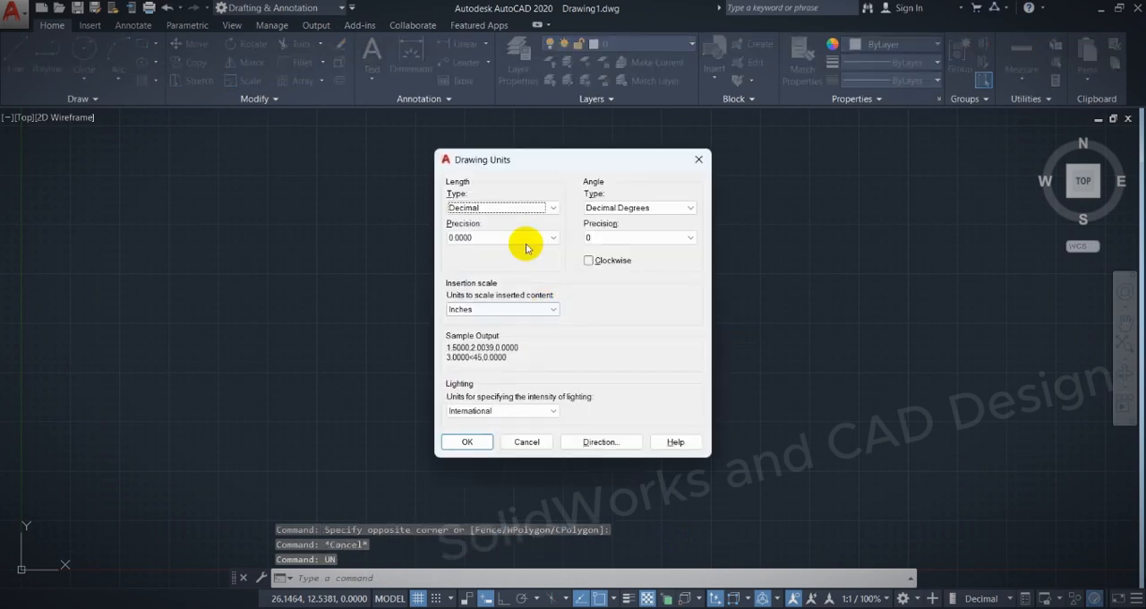
pyautogui.click(524, 239)
pyautogui.click(503, 260)
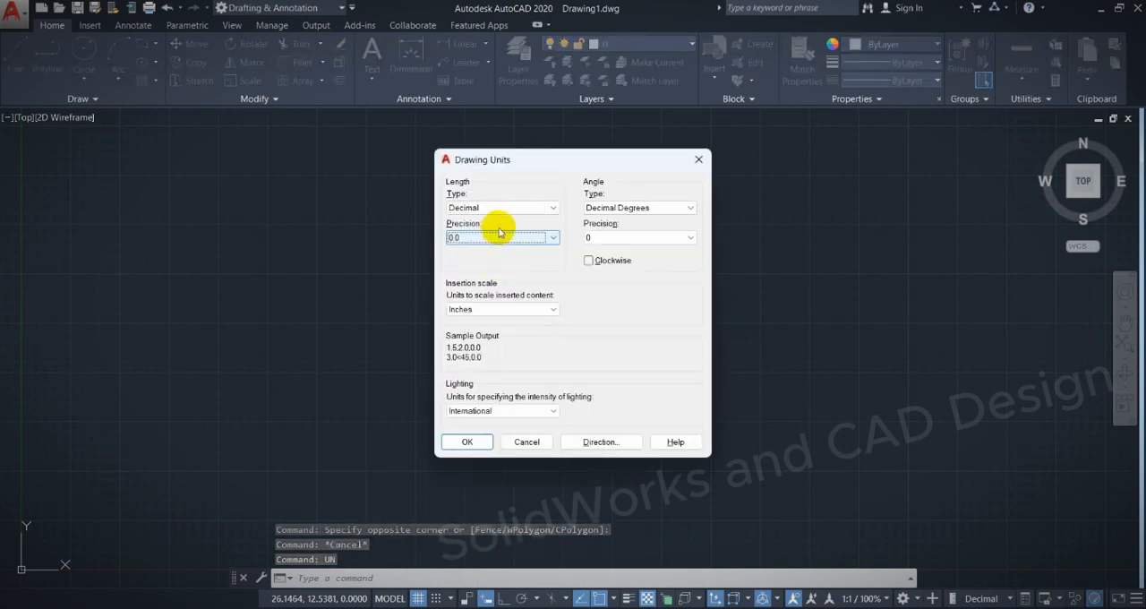
pyautogui.click(497, 216)
pyautogui.click(489, 227)
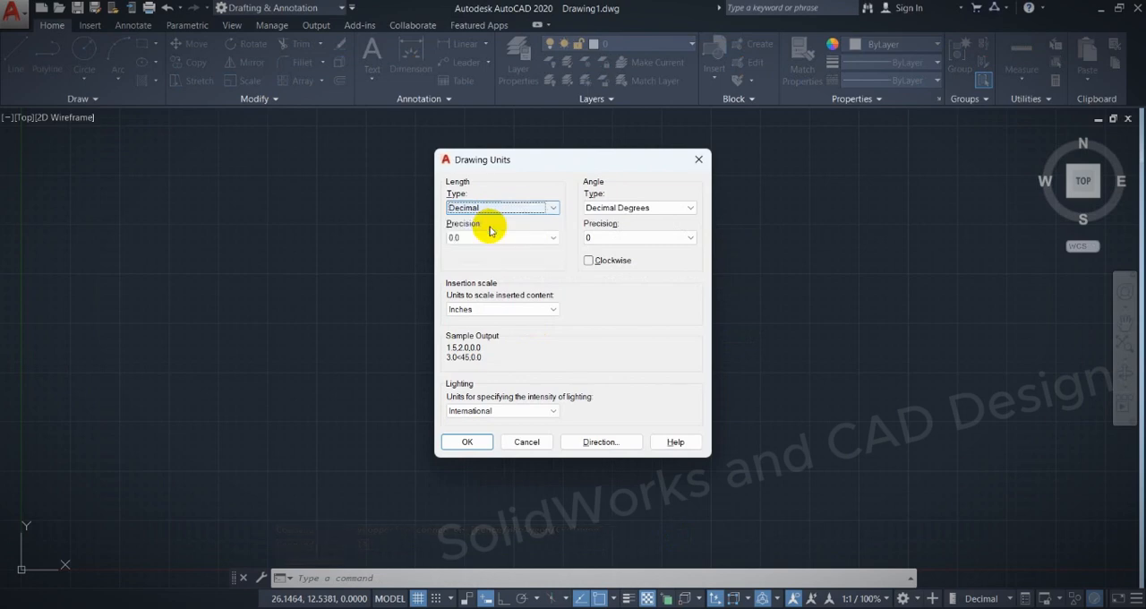
pyautogui.click(488, 238)
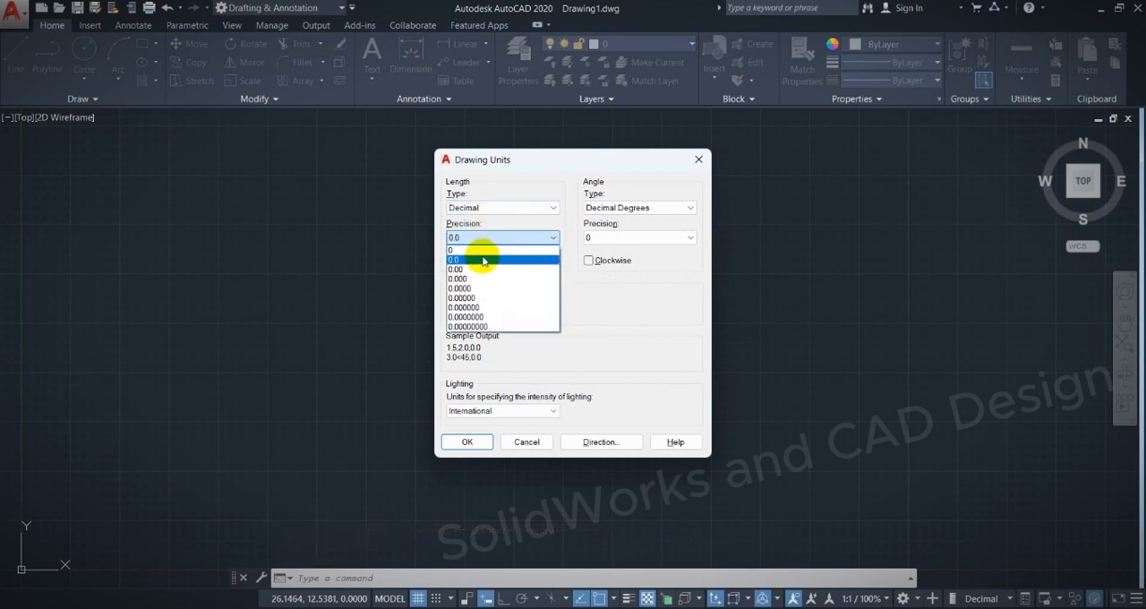
pyautogui.click(467, 260)
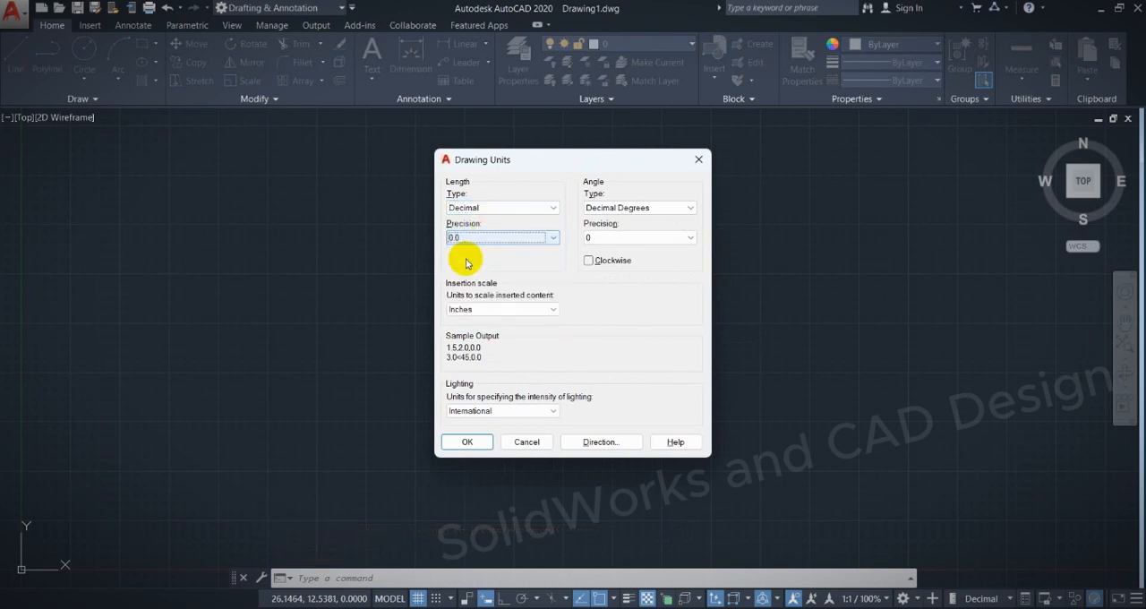
pyautogui.click(473, 309)
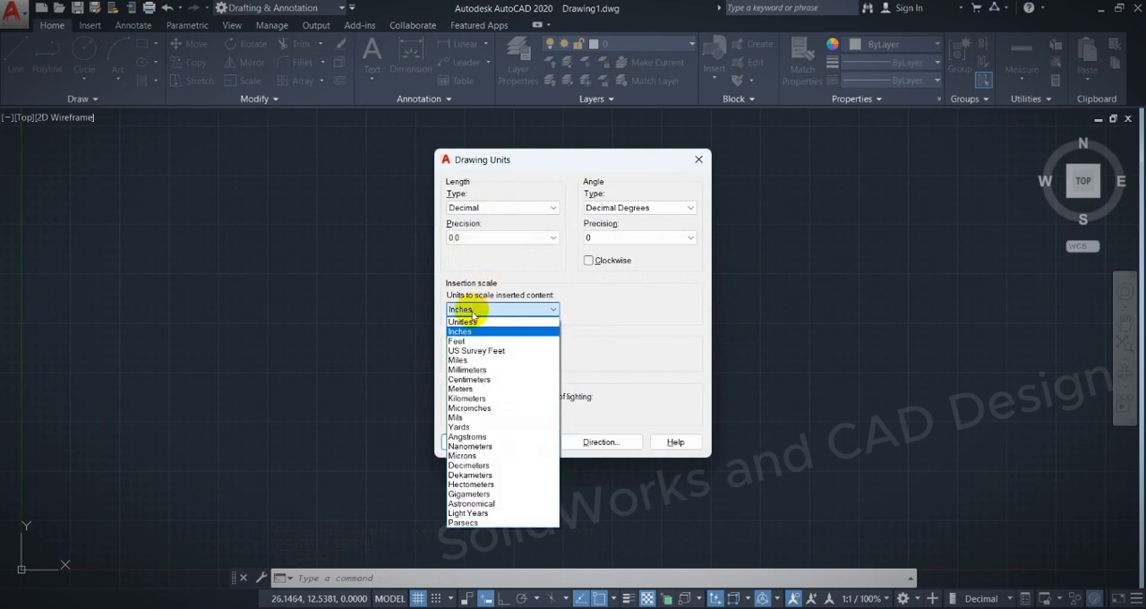
pyautogui.click(477, 369)
pyautogui.click(469, 443)
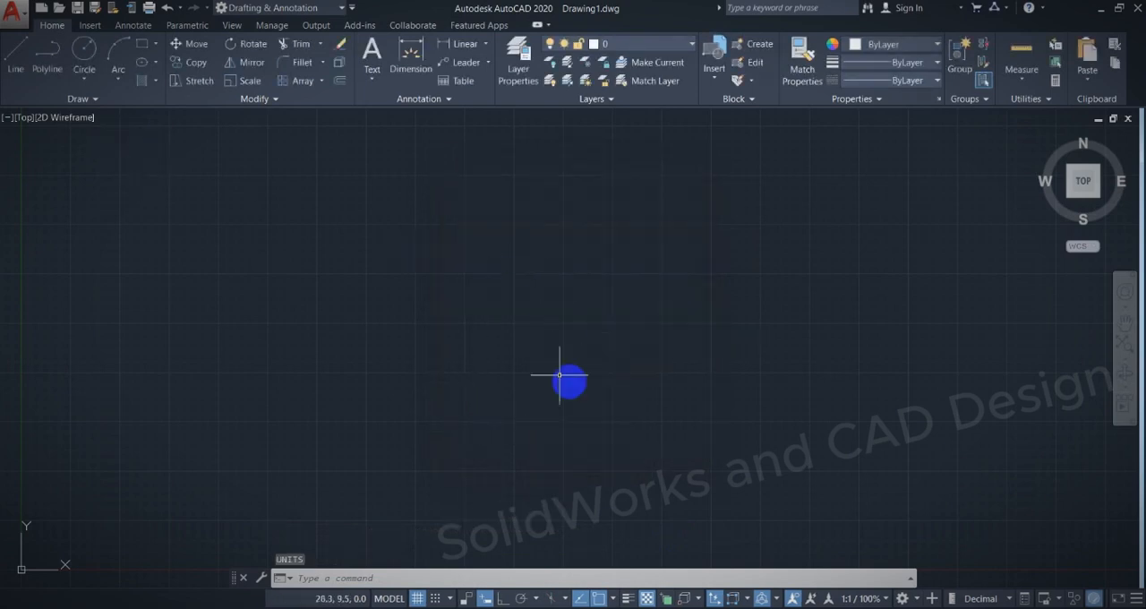
# Draw a circle of diameter 80 by its center and diameter in the empty drawing.
pyautogui.click(89, 79)
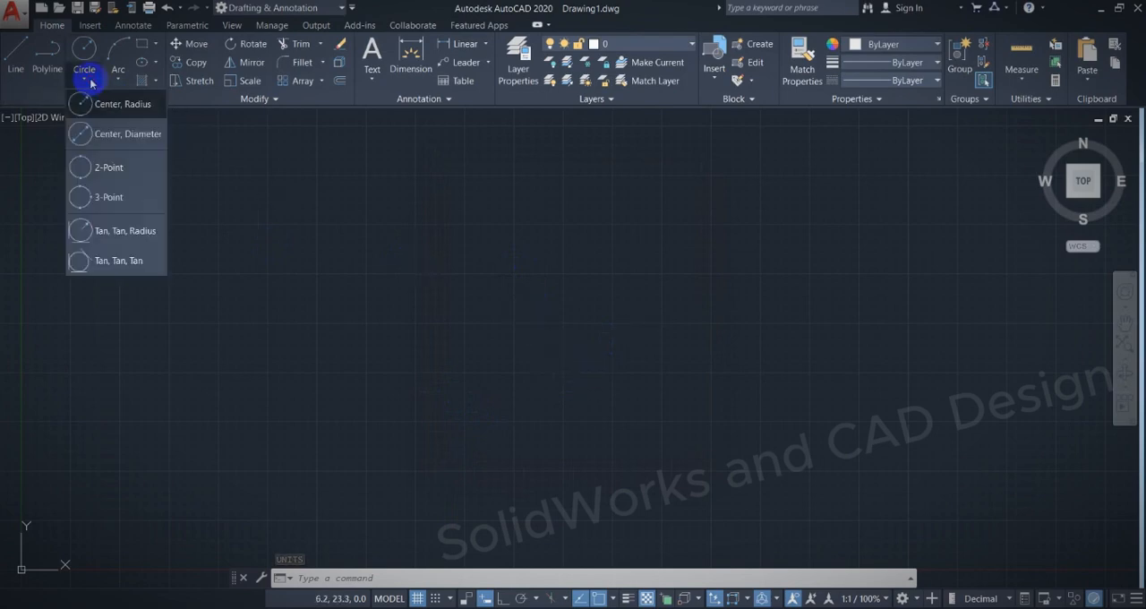
pyautogui.click(123, 141)
pyautogui.click(551, 325)
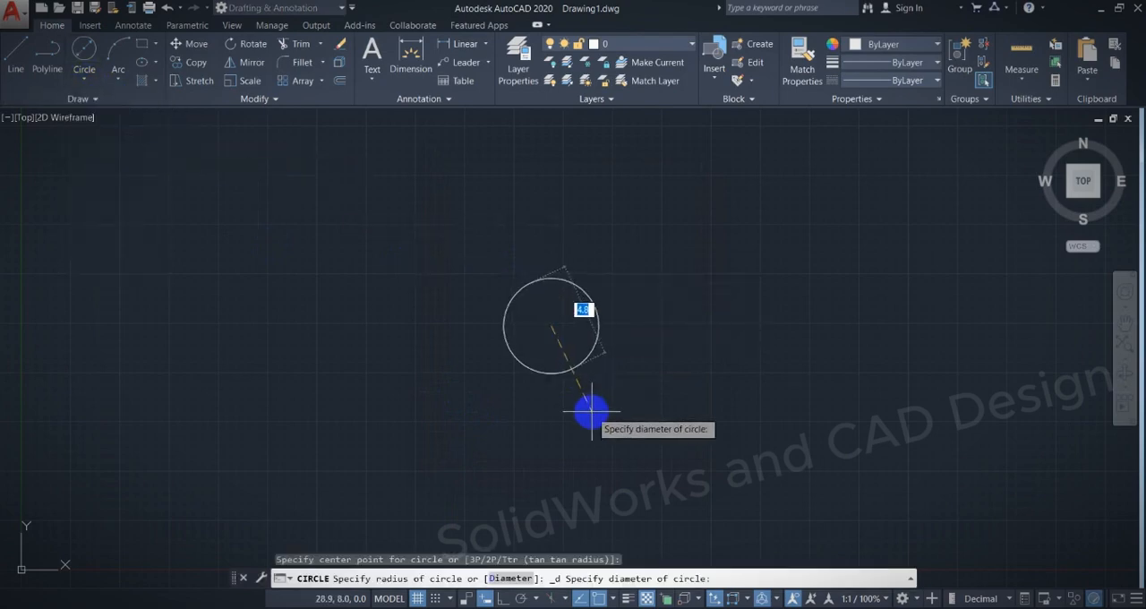
pyautogui.write('80')
pyautogui.press('Return')
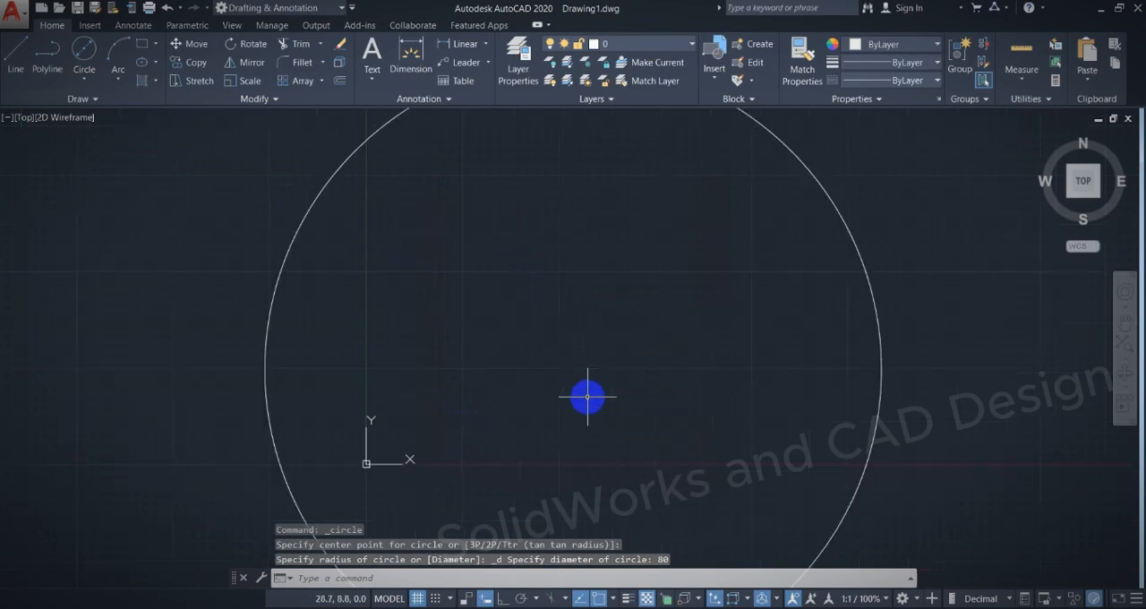
# Move the circle by its center about 113 units at roughly 26°, up and to the right, clear of the origin.
pyautogui.scroll(-6, 594, 409)
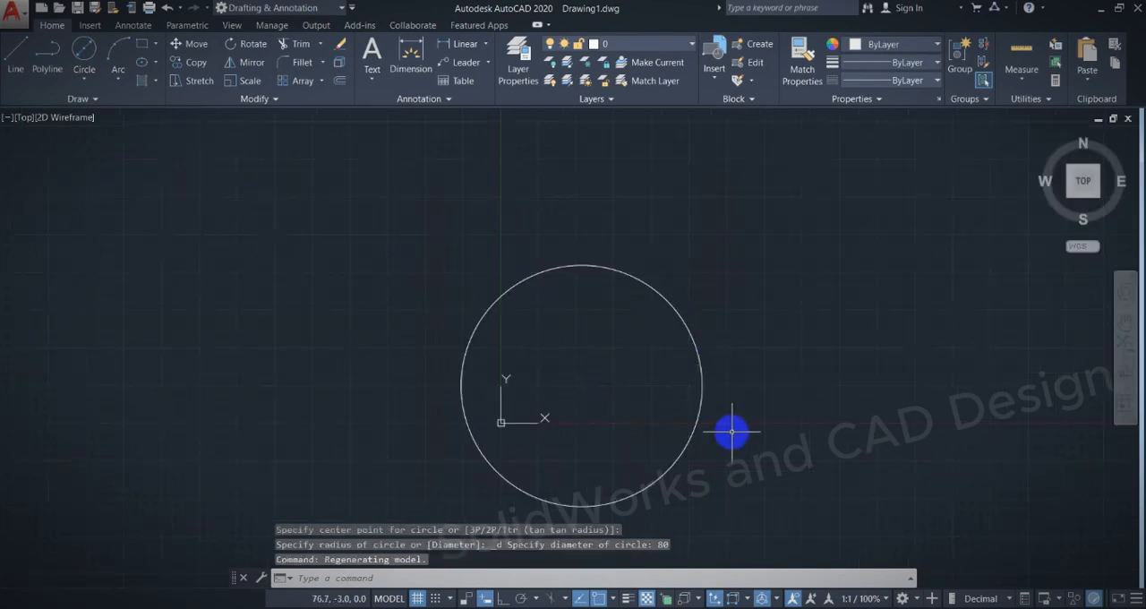
pyautogui.moveTo(714, 353); pyautogui.dragTo(532, 353, button='middle')
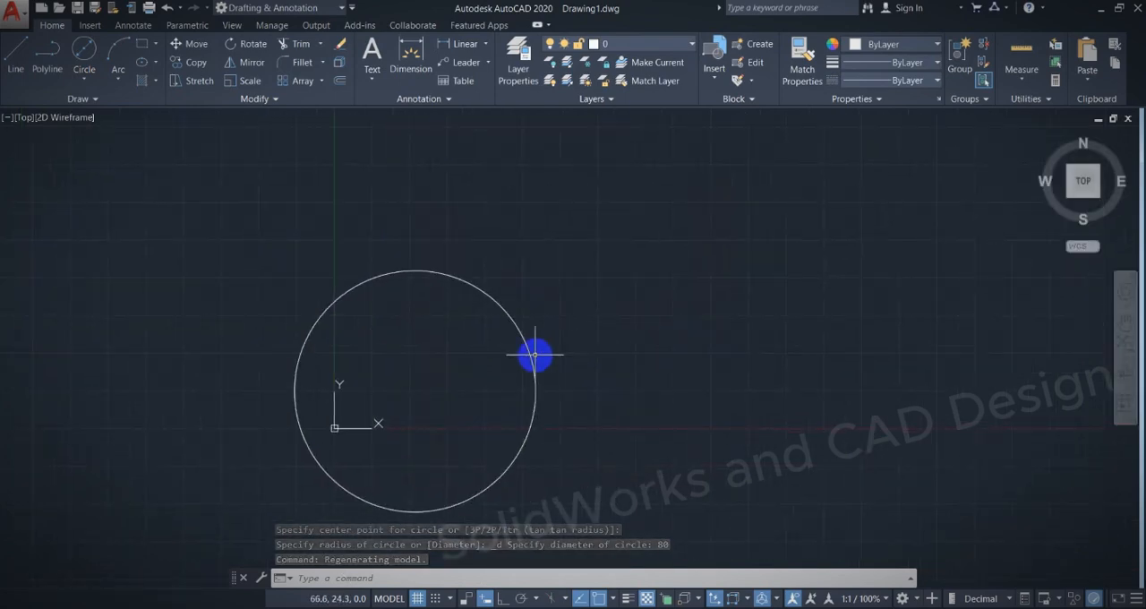
pyautogui.write('m')
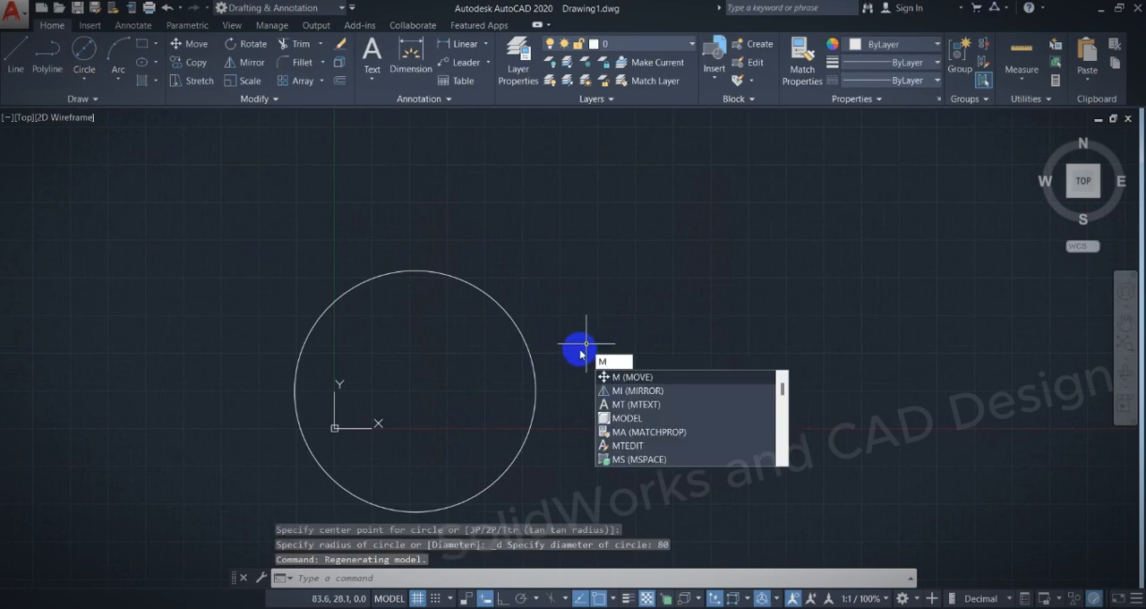
pyautogui.press('Return')
pyautogui.click(525, 341)
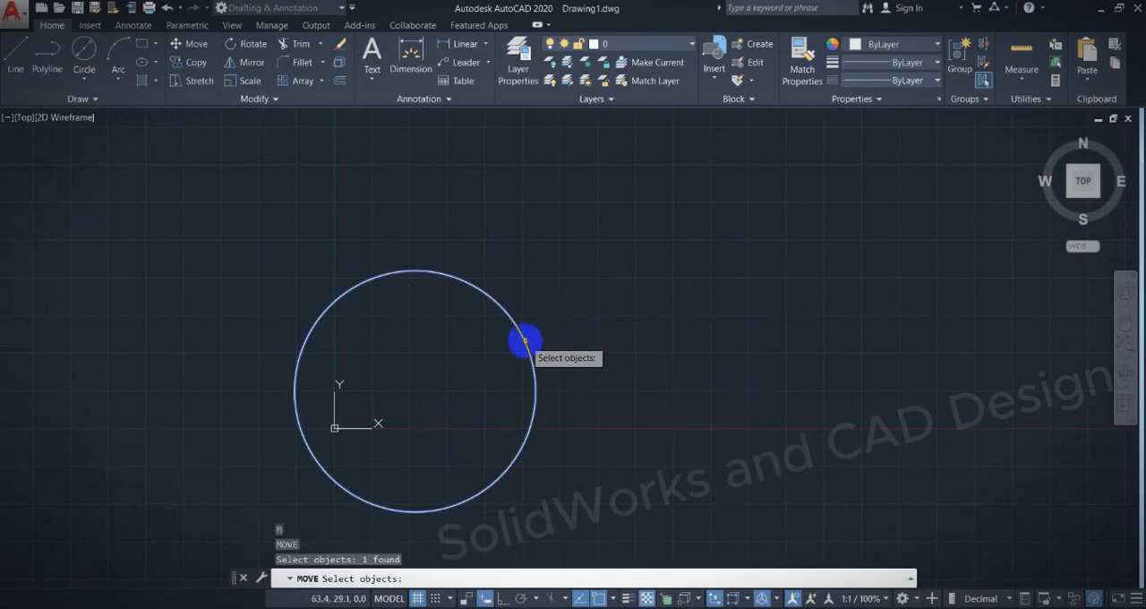
pyautogui.press('Return')
pyautogui.click(414, 391)
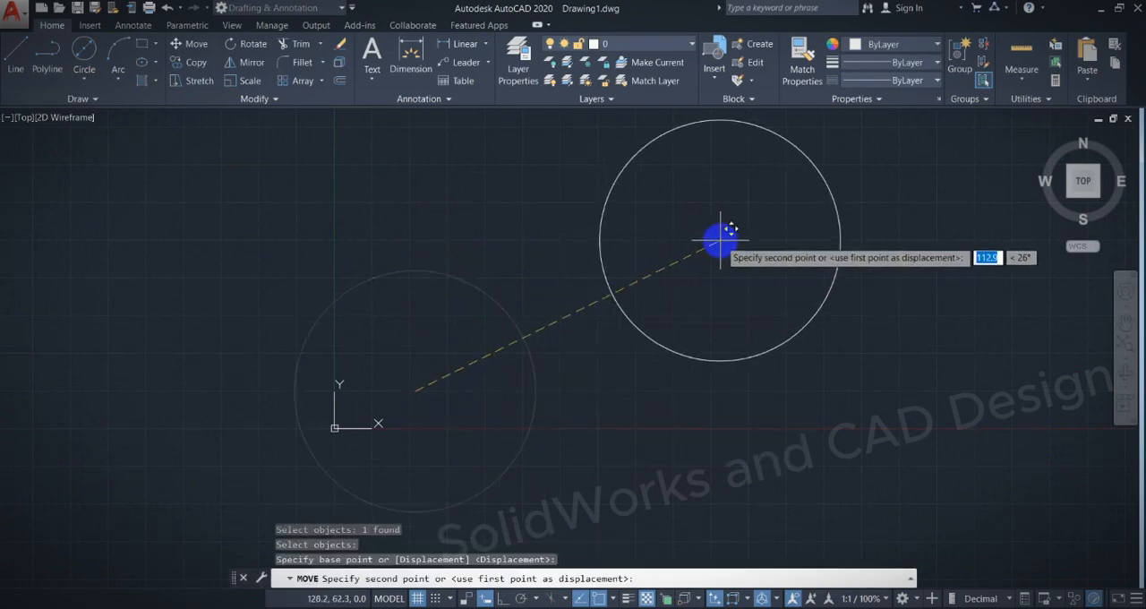
pyautogui.click(721, 241)
pyautogui.scroll(5, 833, 219)
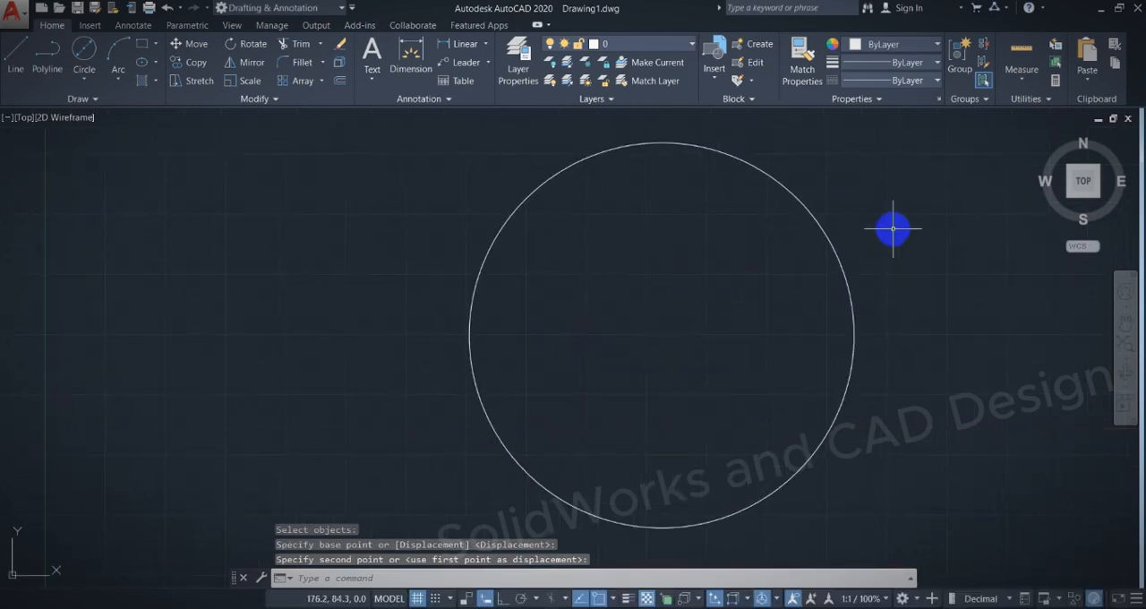
# Switch to the PDF exercise, mark the plate's vertical and horizontal centerlines in ink, and return to AutoCAD.
pyautogui.hotkey('alt', 'Tab')
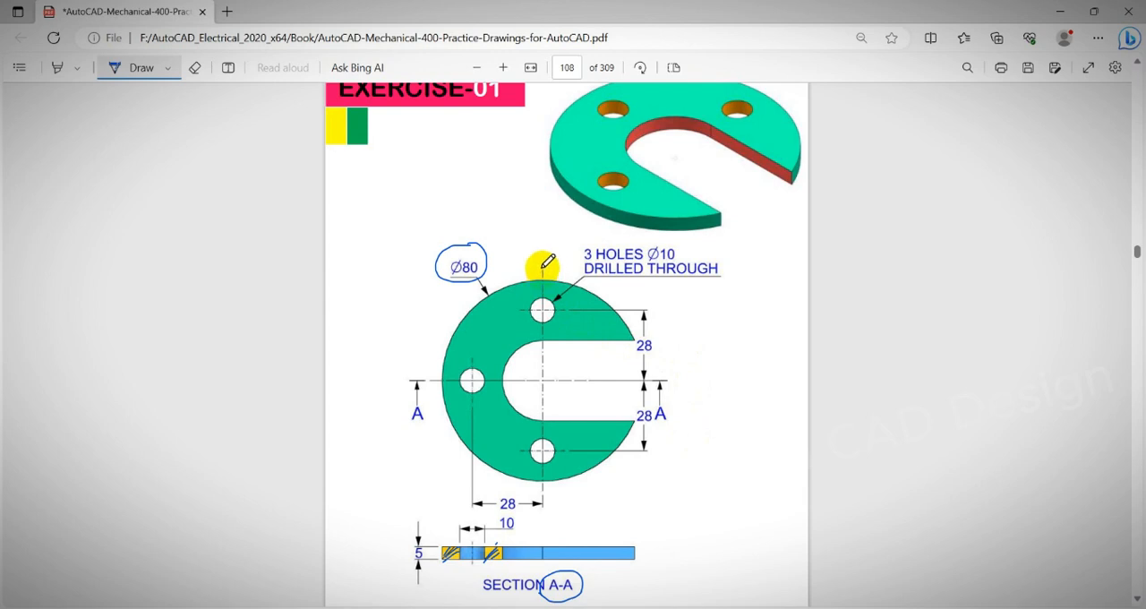
pyautogui.moveTo(542, 269); pyautogui.dragTo(541, 441)
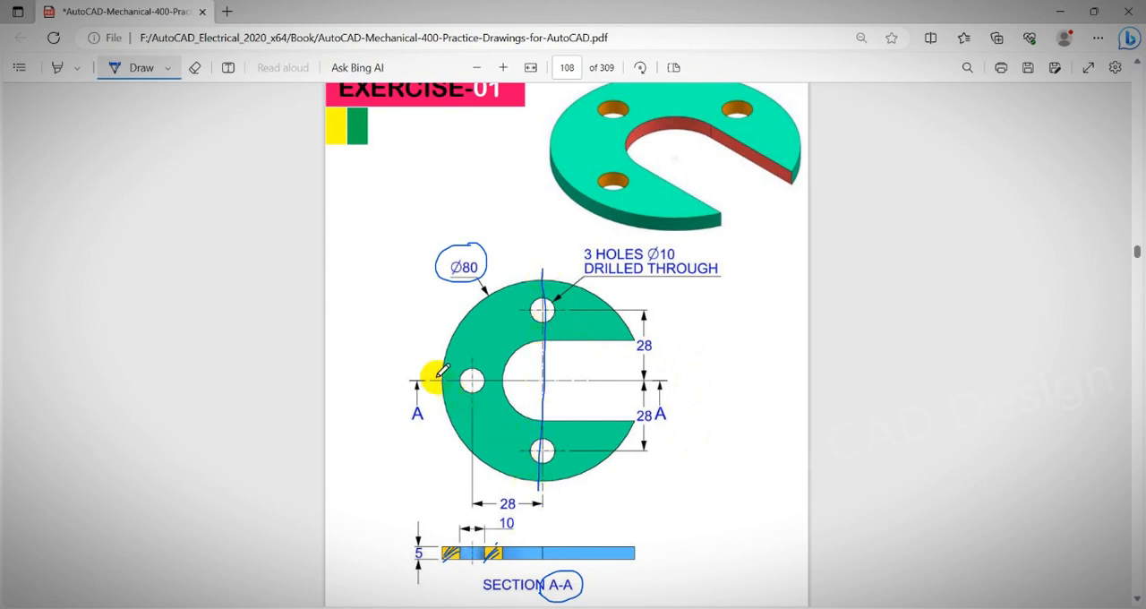
pyautogui.hotkey('alt', 'Tab')
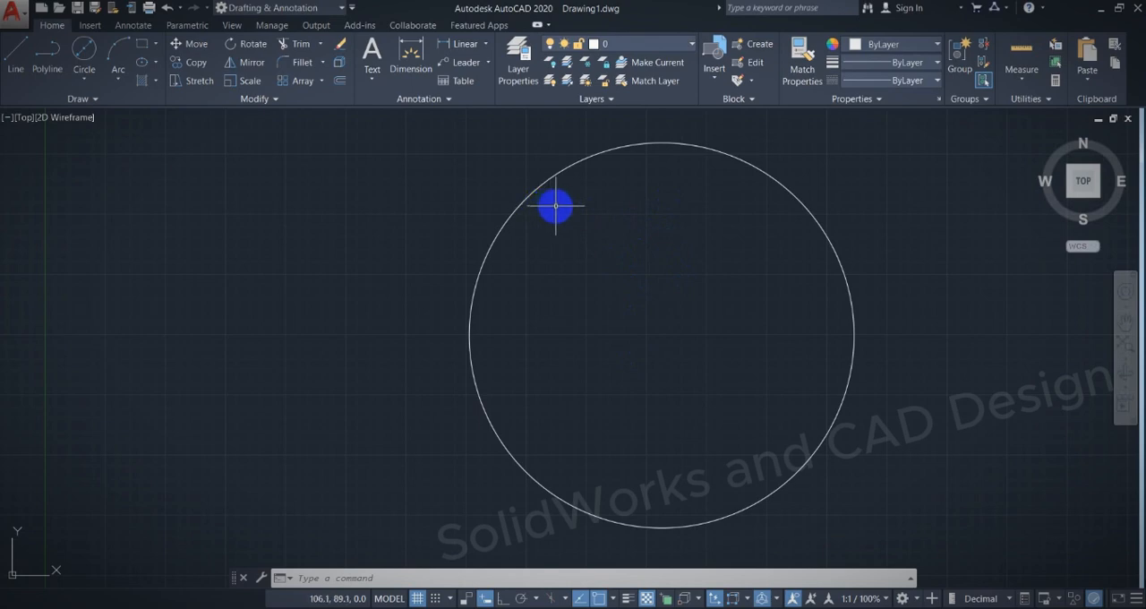
# Draw a vertical line across the circle from its top quadrant to its bottom quadrant.
pyautogui.write('l')
pyautogui.press('Return')
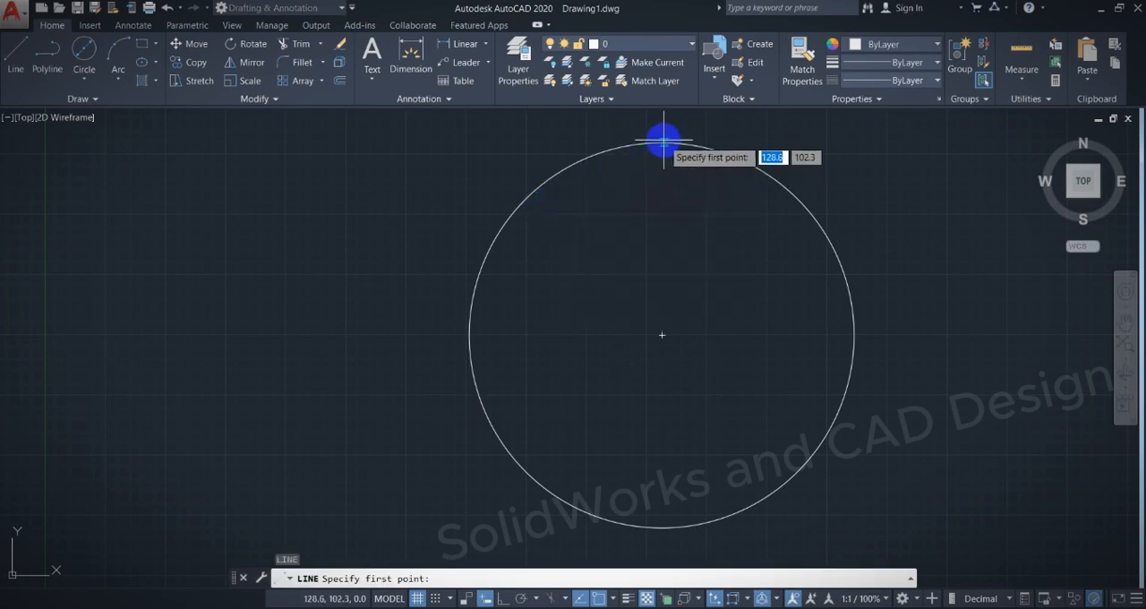
pyautogui.click(663, 142)
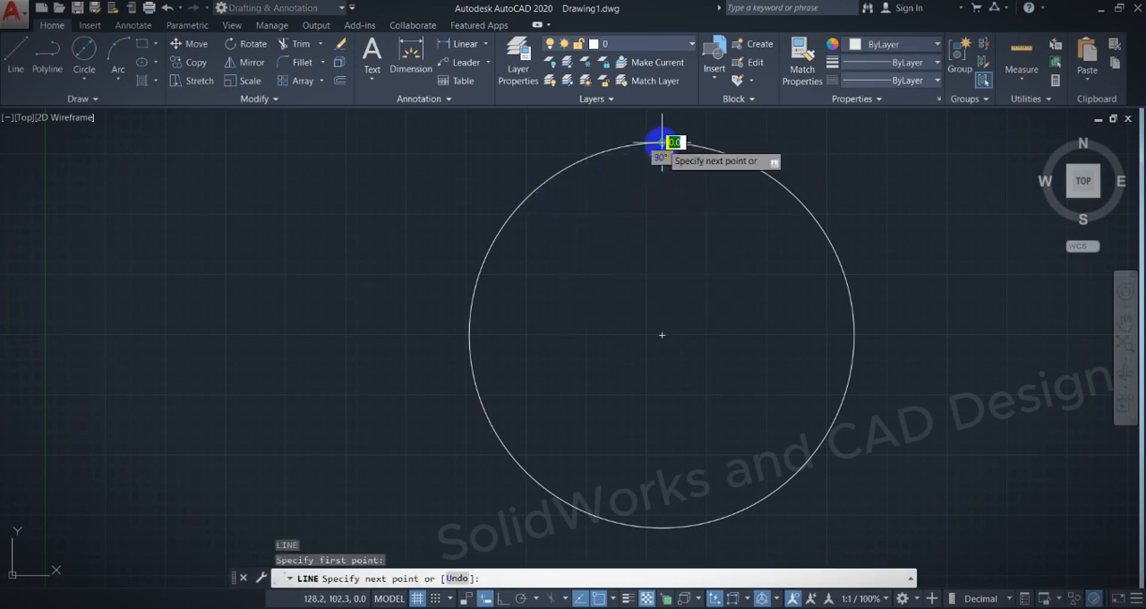
pyautogui.click(662, 527)
pyautogui.press('Escape')
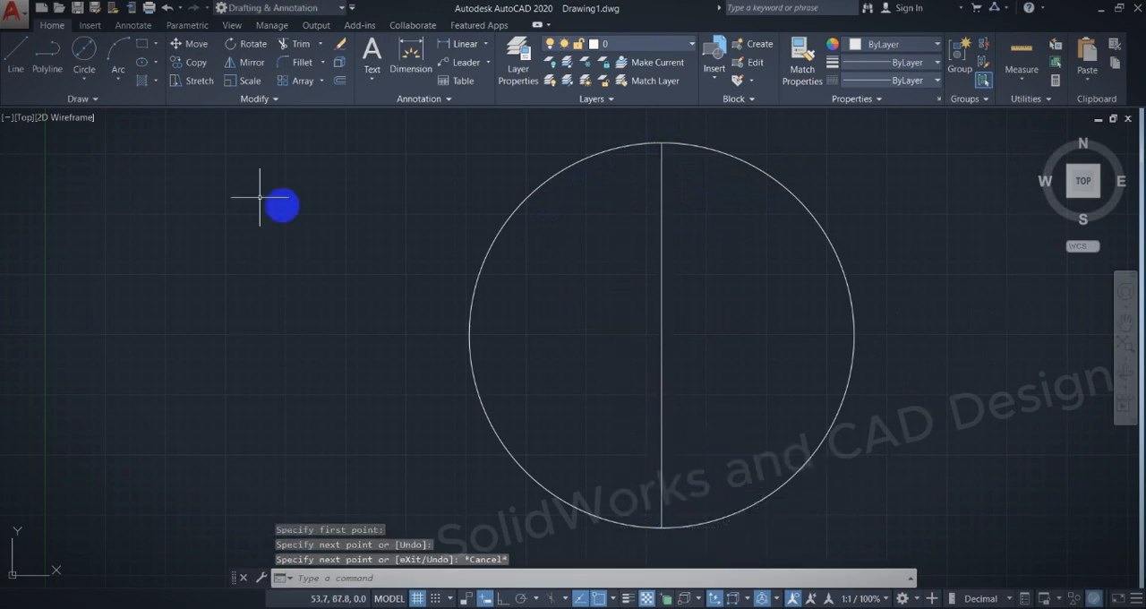
# Draw a horizontal line across the circle from its left quadrant to its right quadrant.
pyautogui.click(18, 54)
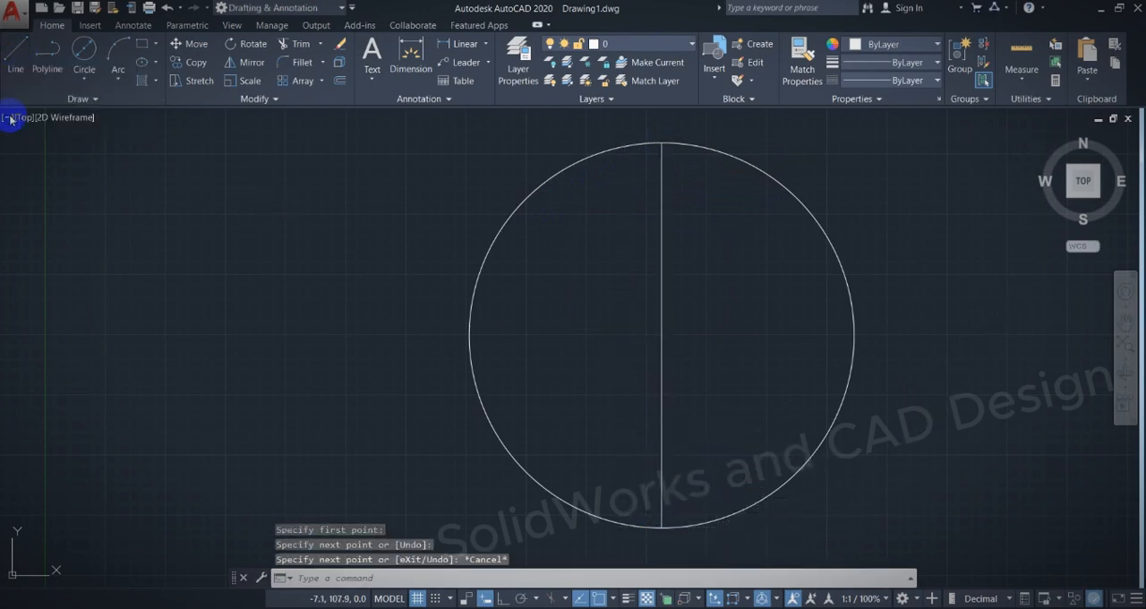
pyautogui.click(468, 335)
pyautogui.click(857, 335)
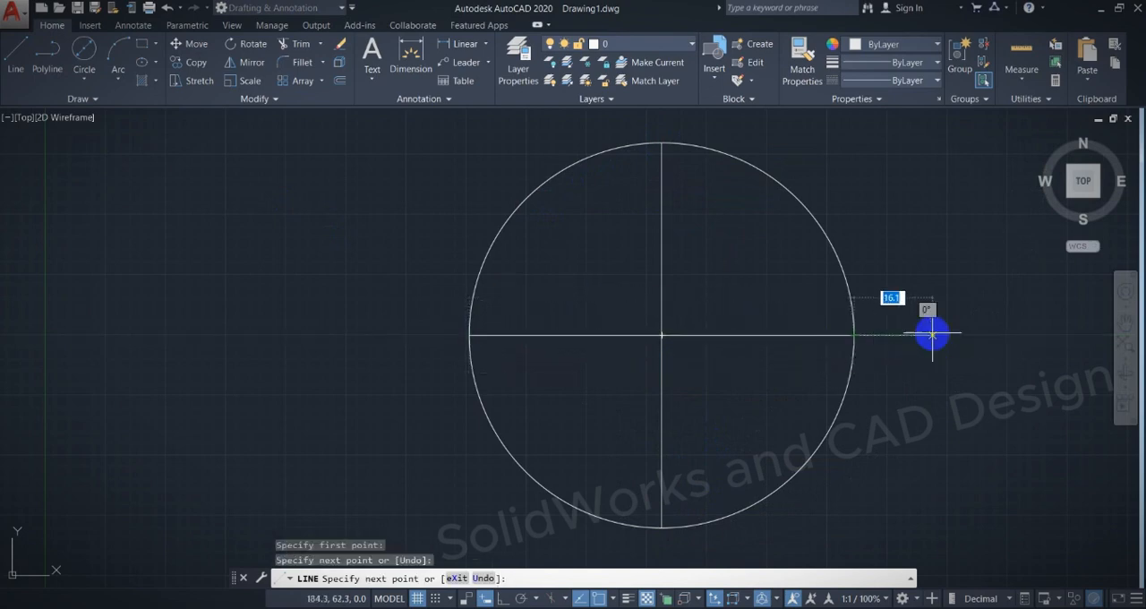
pyautogui.press('Escape')
# Switch to the PDF exercise, circle the upper 28 dimension and mark the plate's center in ink.
pyautogui.hotkey('alt', 'Tab')
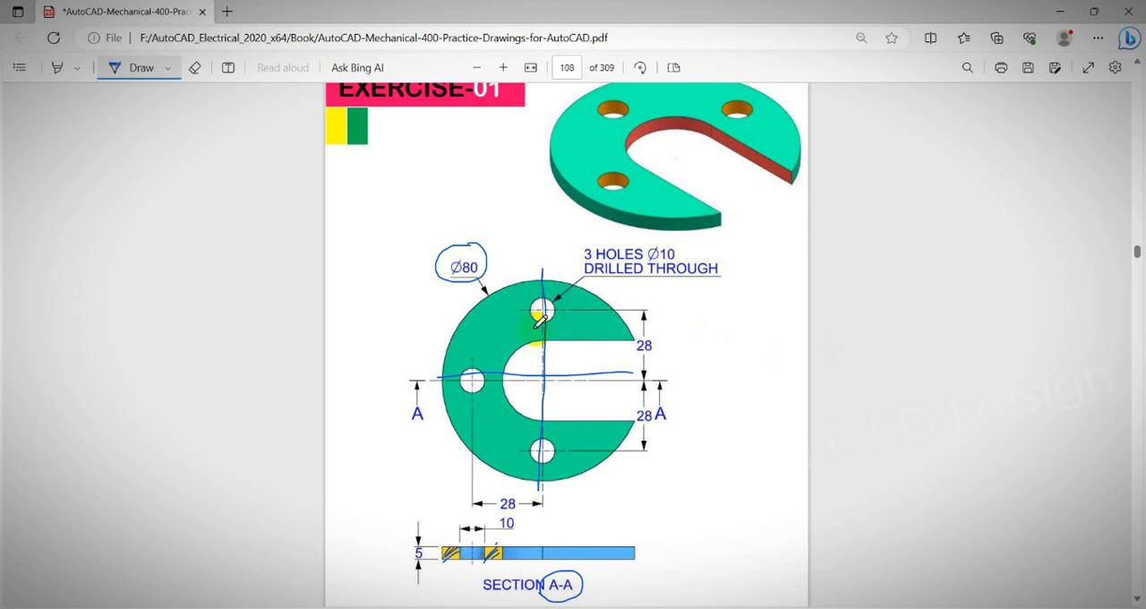
pyautogui.moveTo(643, 333)
pyautogui.mouseDown()
pyautogui.moveTo(640, 343)
pyautogui.moveTo(655, 346)
pyautogui.moveTo(638, 336)
pyautogui.mouseUp()
pyautogui.moveTo(534, 386); pyautogui.dragTo(555, 374)
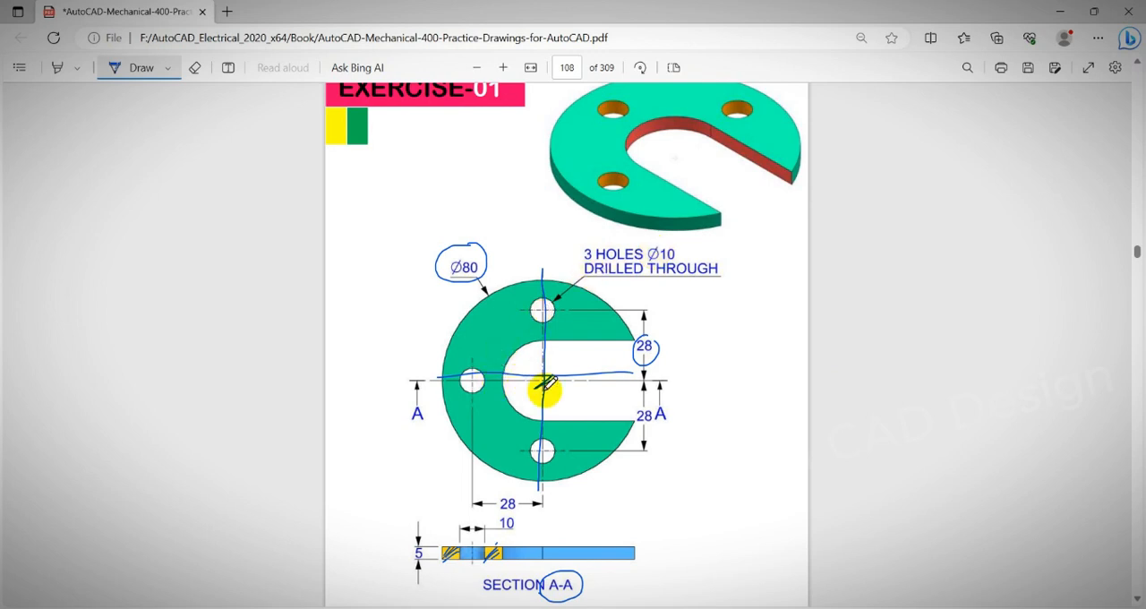
# Handwrite 3×Ø10 with an arrow from the hole note, mark the lower-left hole in the 3D view, and return to AutoCAD.
pyautogui.moveTo(698, 329)
pyautogui.mouseDown()
pyautogui.moveTo(714, 369)
pyautogui.moveTo(771, 305)
pyautogui.moveTo(761, 367)
pyautogui.mouseUp()
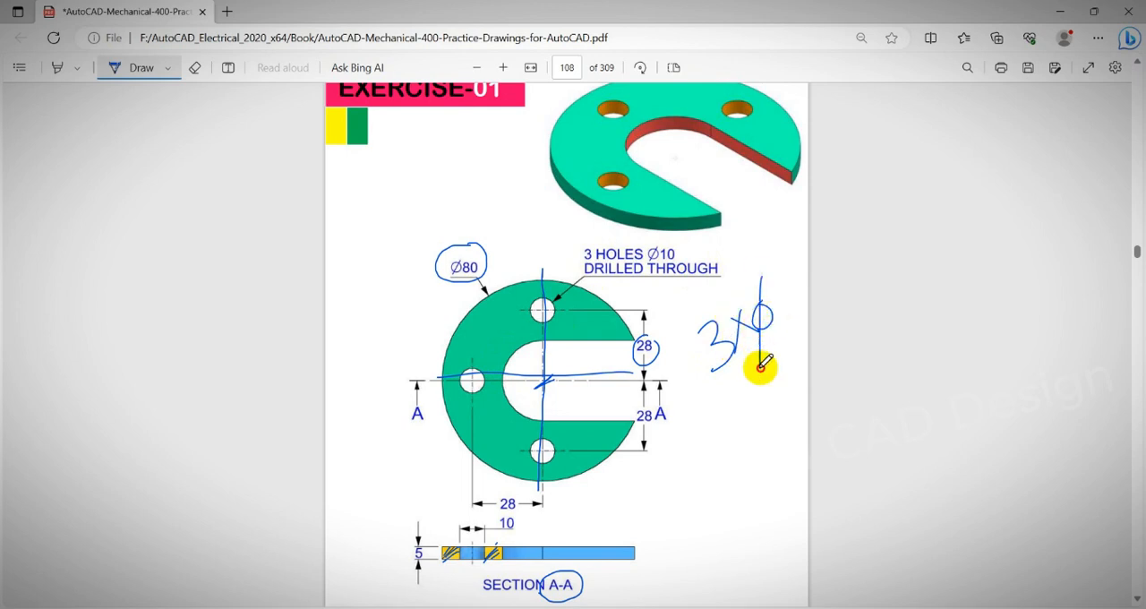
pyautogui.moveTo(776, 283)
pyautogui.mouseDown()
pyautogui.moveTo(781, 309)
pyautogui.moveTo(793, 288)
pyautogui.mouseUp()
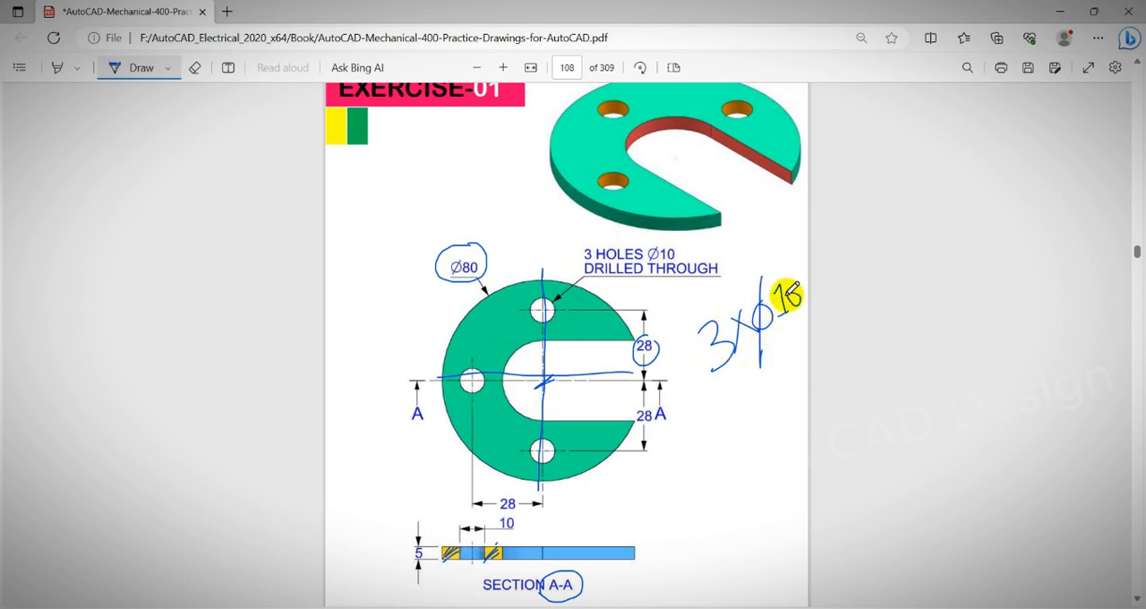
pyautogui.moveTo(675, 254)
pyautogui.mouseDown()
pyautogui.moveTo(713, 238)
pyautogui.moveTo(762, 268)
pyautogui.moveTo(786, 240)
pyautogui.mouseUp()
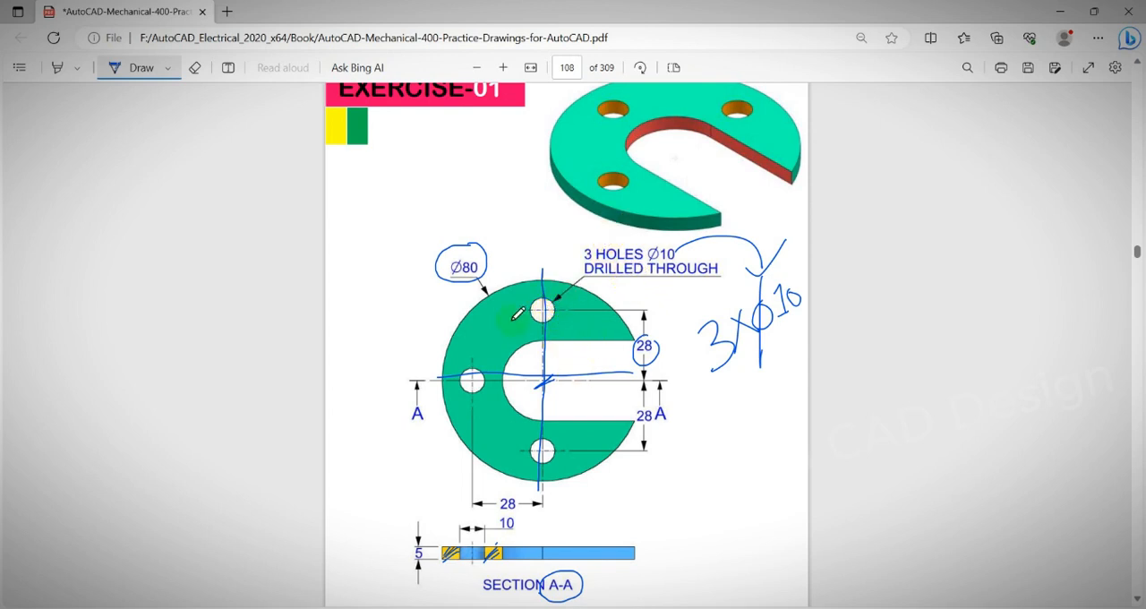
pyautogui.moveTo(584, 172); pyautogui.dragTo(634, 175)
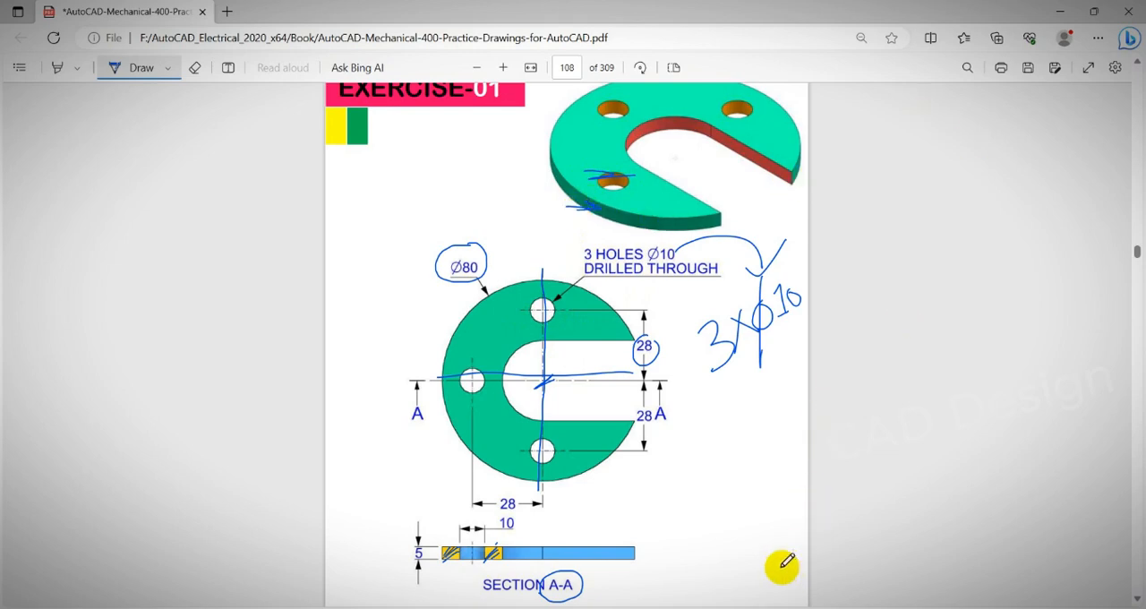
pyautogui.click(1053, 13)
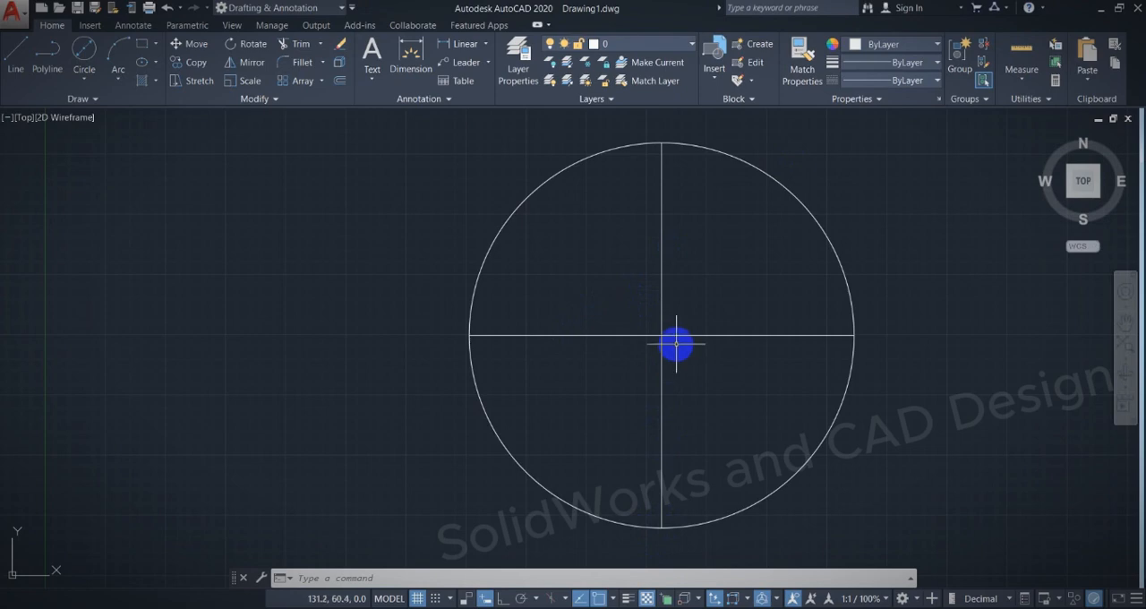
# Check the hole spacing in the PDF exercise and offset the plate's horizontal centerline 28 upward in AutoCAD.
pyautogui.hotkey('alt', 'Tab')
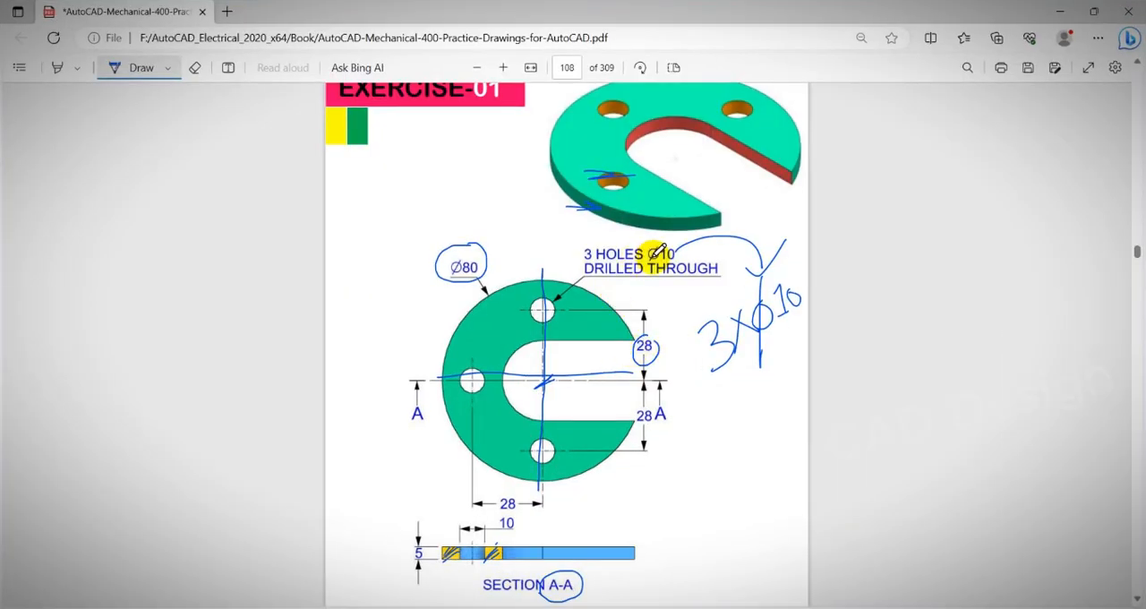
pyautogui.hotkey('alt', 'Tab')
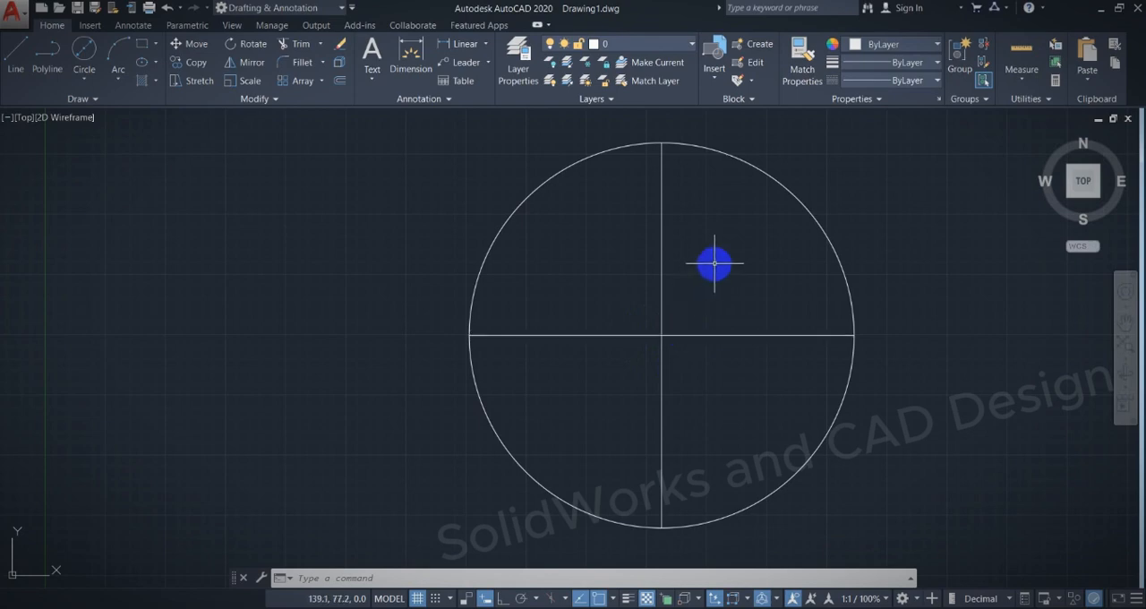
pyautogui.write('o')
pyautogui.press('Return')
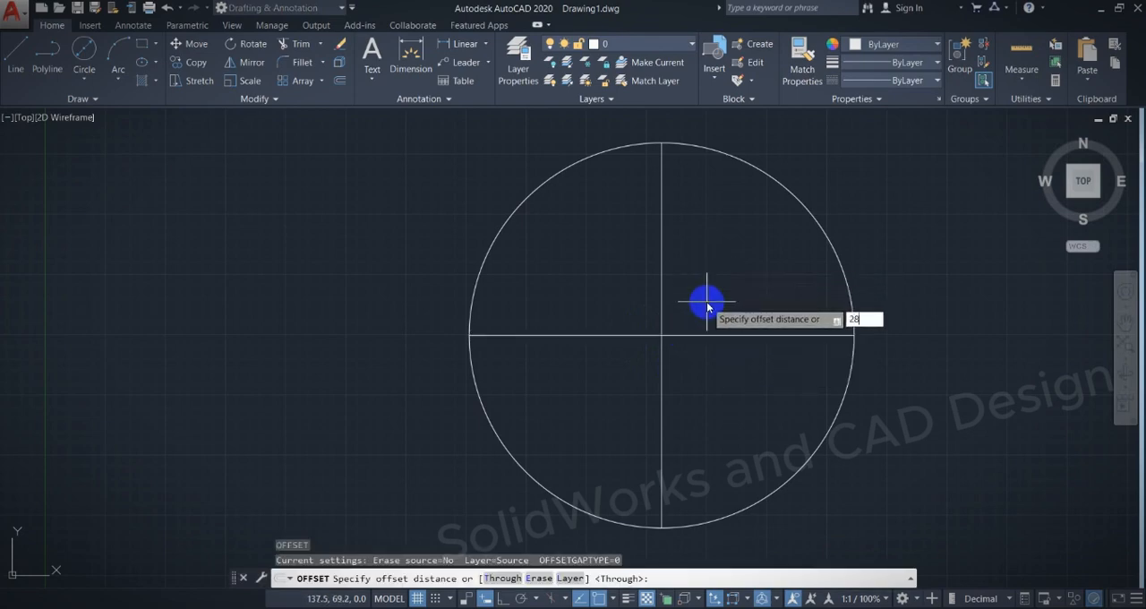
pyautogui.press('Return')
pyautogui.click(707, 335)
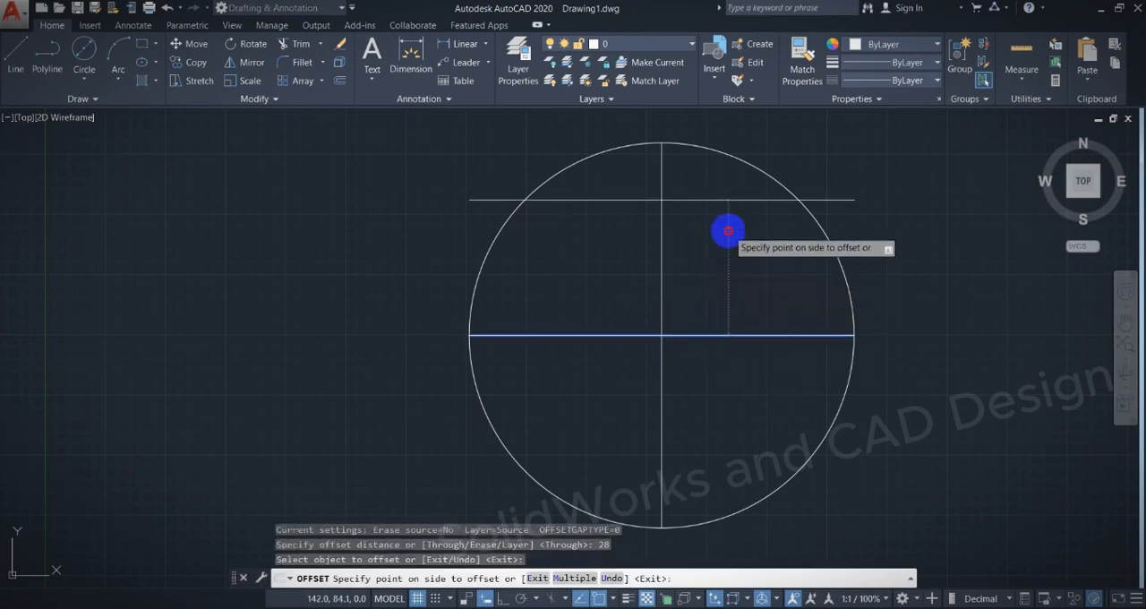
pyautogui.click(728, 231)
pyautogui.press('Escape')
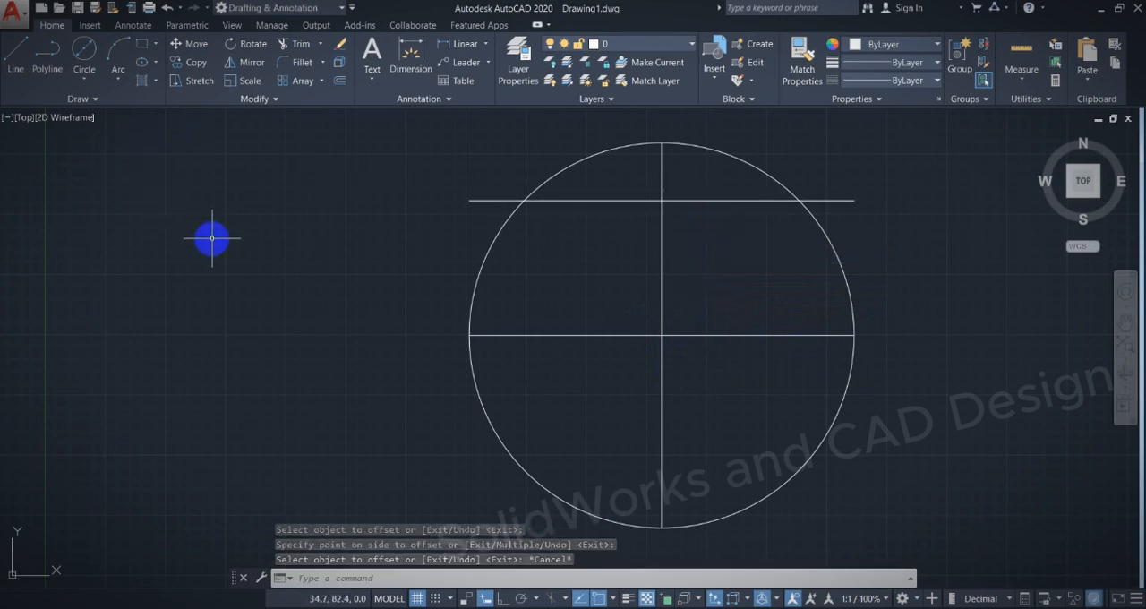
# Draw a circle of diameter 10 where the offset line crosses the vertical centerline, and delete the offset line.
pyautogui.write('c')
pyautogui.press('Return')
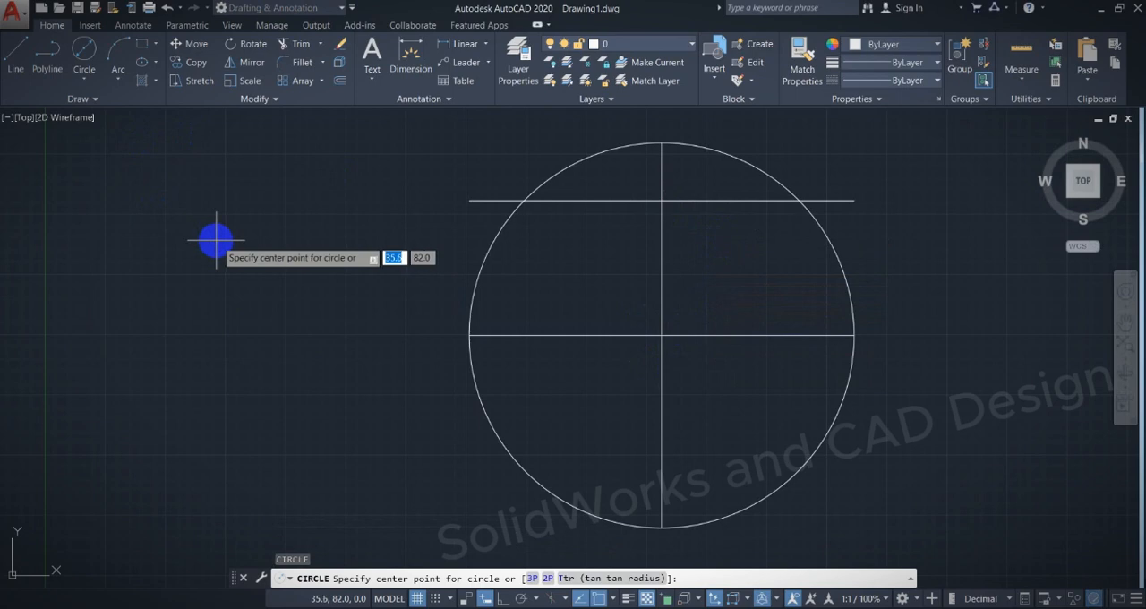
pyautogui.click(662, 201)
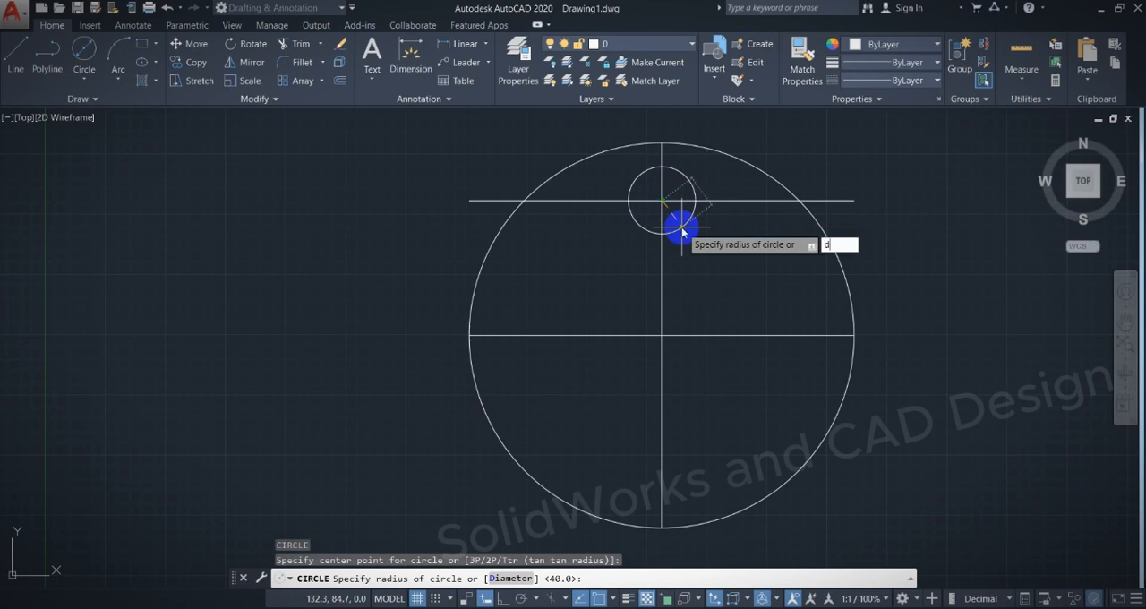
pyautogui.write('d')
pyautogui.press('Return')
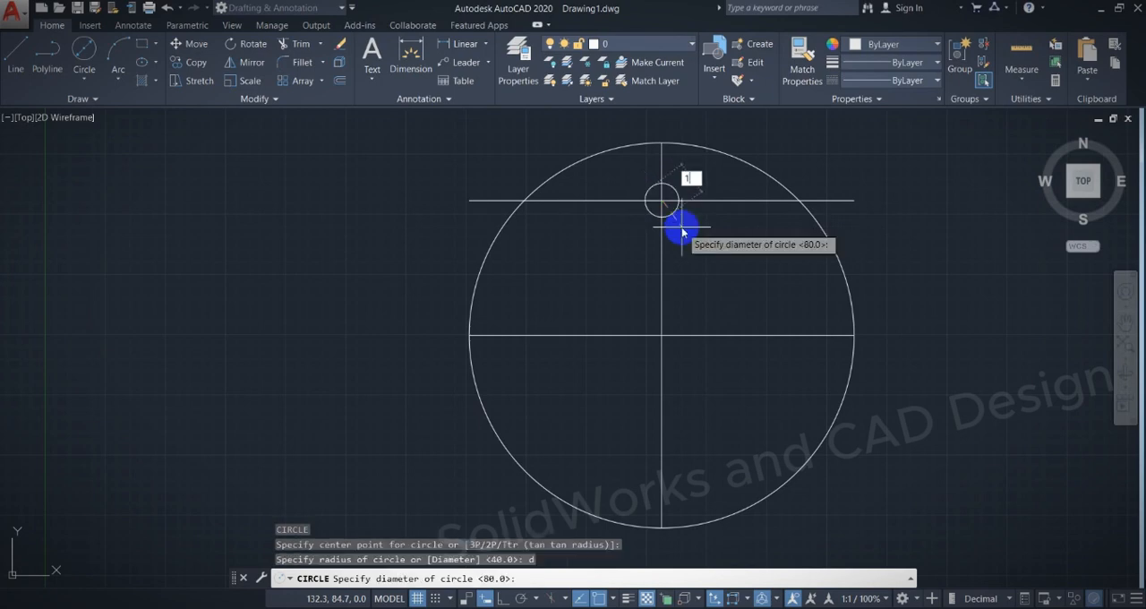
pyautogui.press('Return')
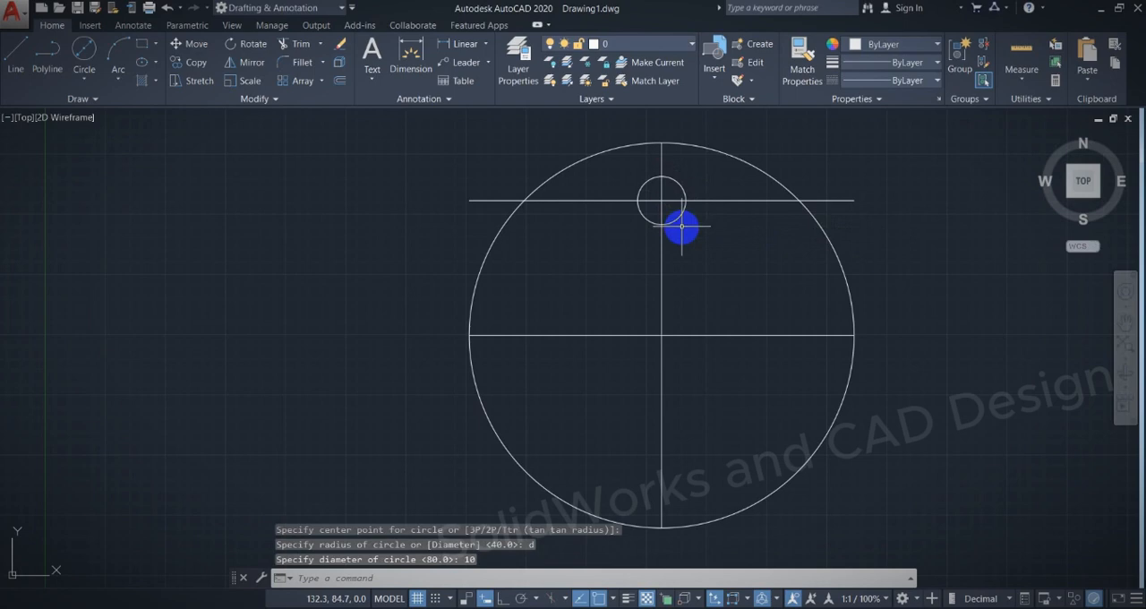
pyautogui.click(708, 200)
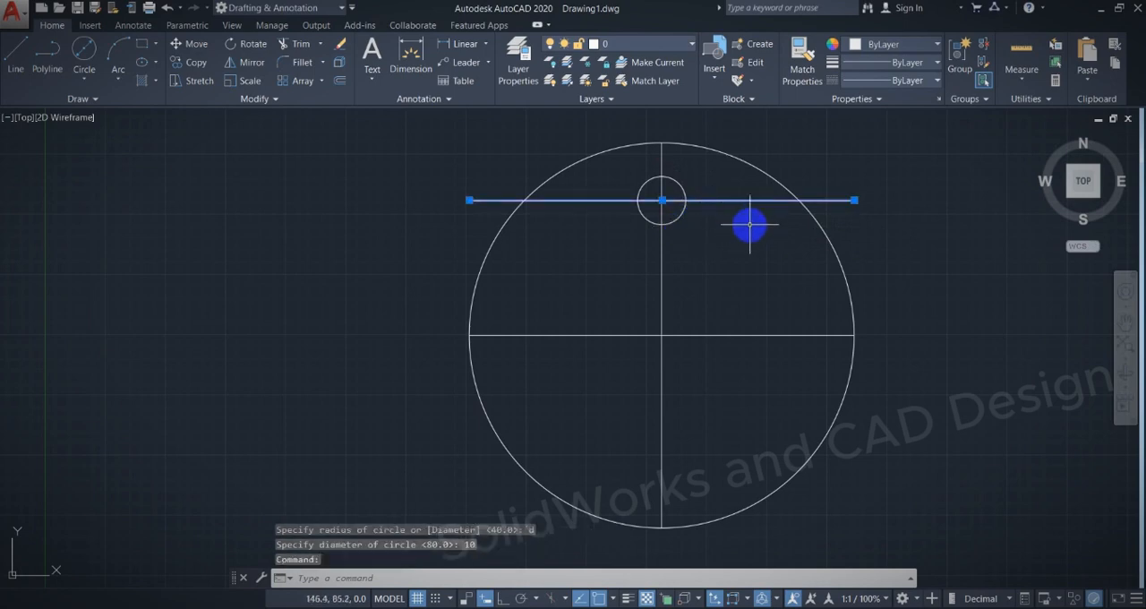
pyautogui.press('Delete')
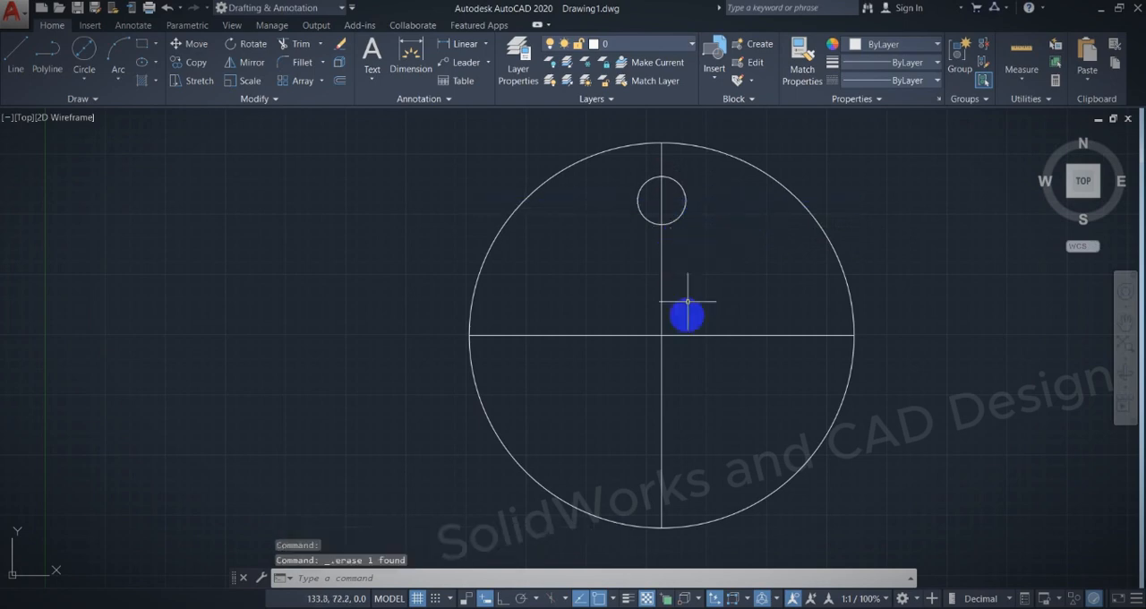
# Switch to the PDF exercise, erase the ink centerlines, upper and lower hole marks and circled Ø80 and 28, and reactivate the ink pen.
pyautogui.hotkey('alt', 'Tab')
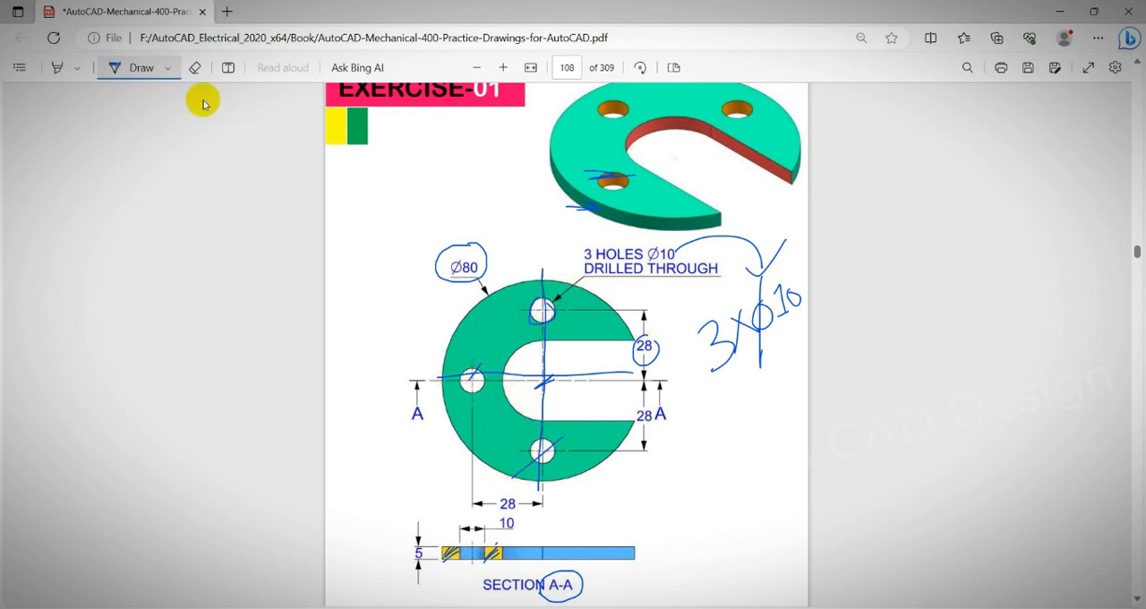
pyautogui.click(194, 67)
pyautogui.moveTo(538, 376); pyautogui.dragTo(482, 367)
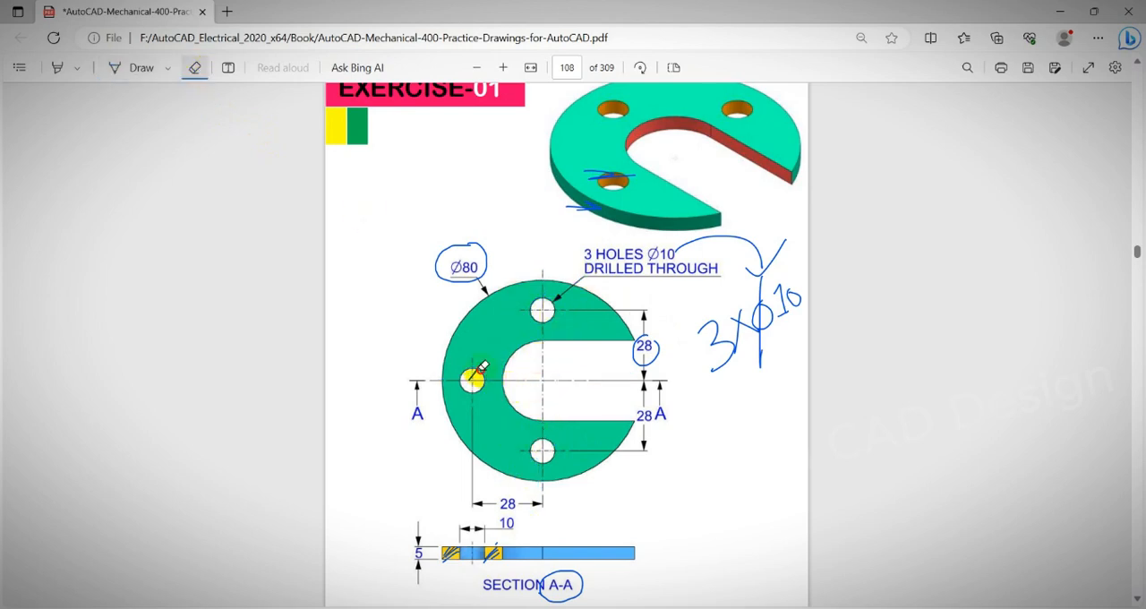
pyautogui.moveTo(478, 314); pyautogui.dragTo(686, 345)
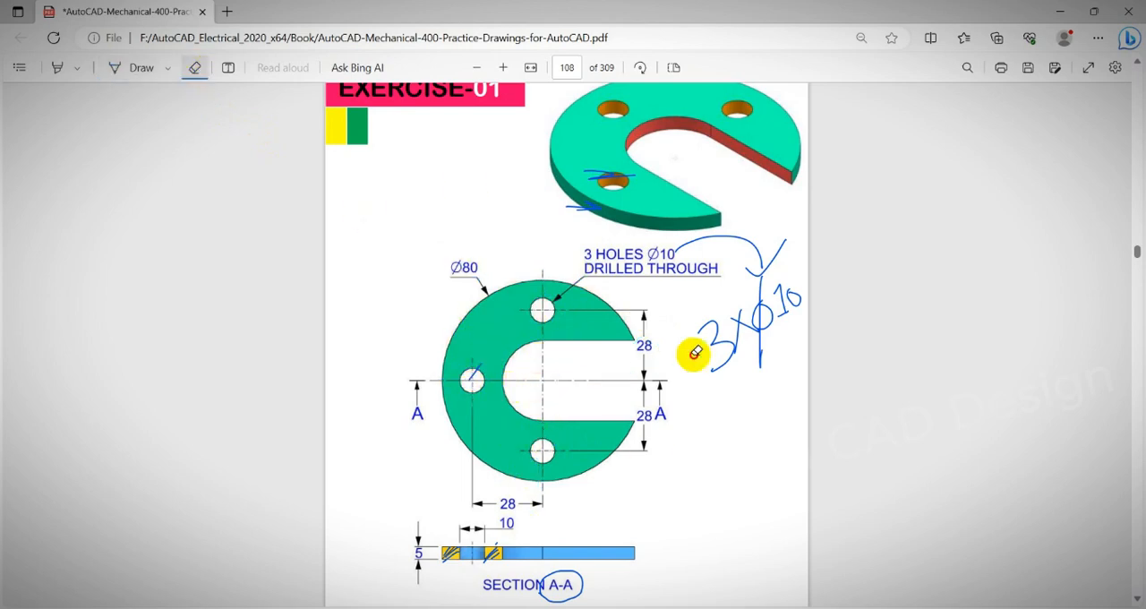
pyautogui.click(142, 67)
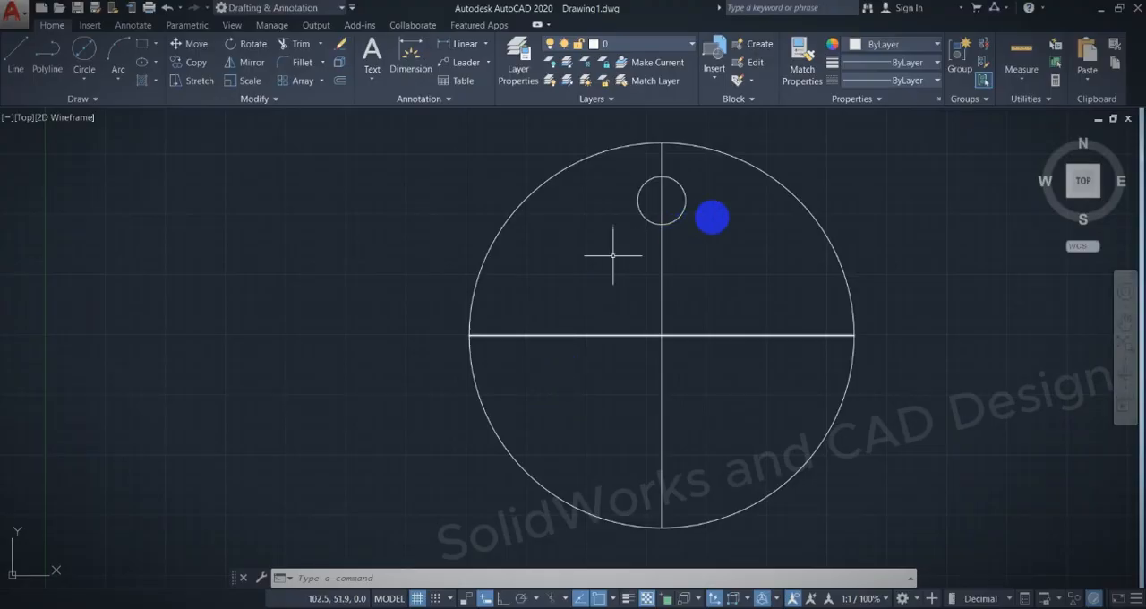
# Create a polar array of the small upper circle around the plate's center with 4 items over 360 degrees.
pyautogui.click(321, 84)
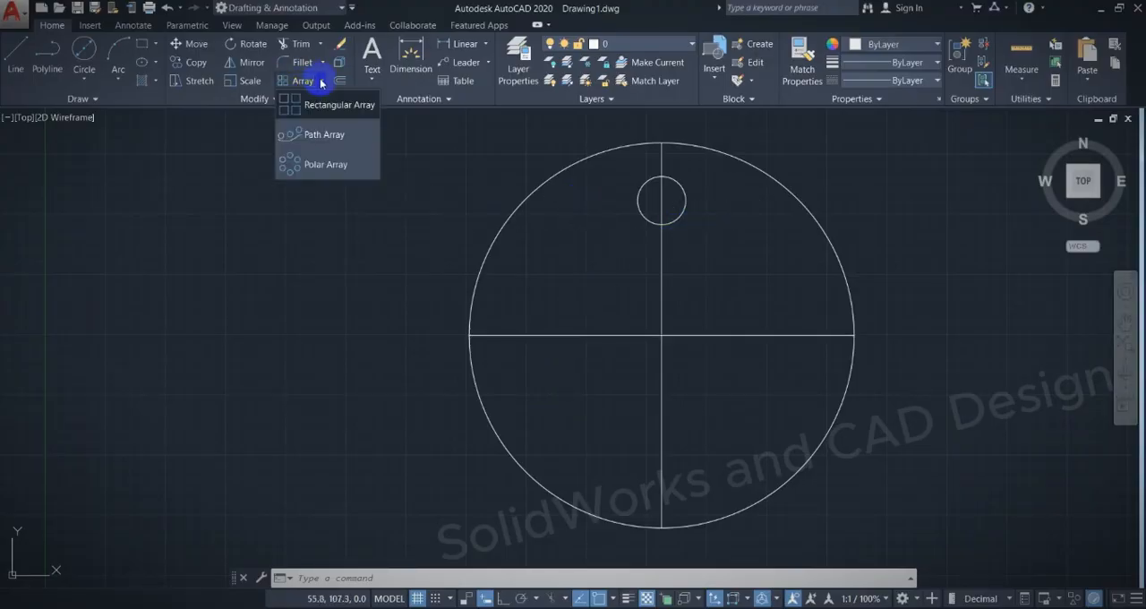
pyautogui.click(327, 167)
pyautogui.click(633, 192)
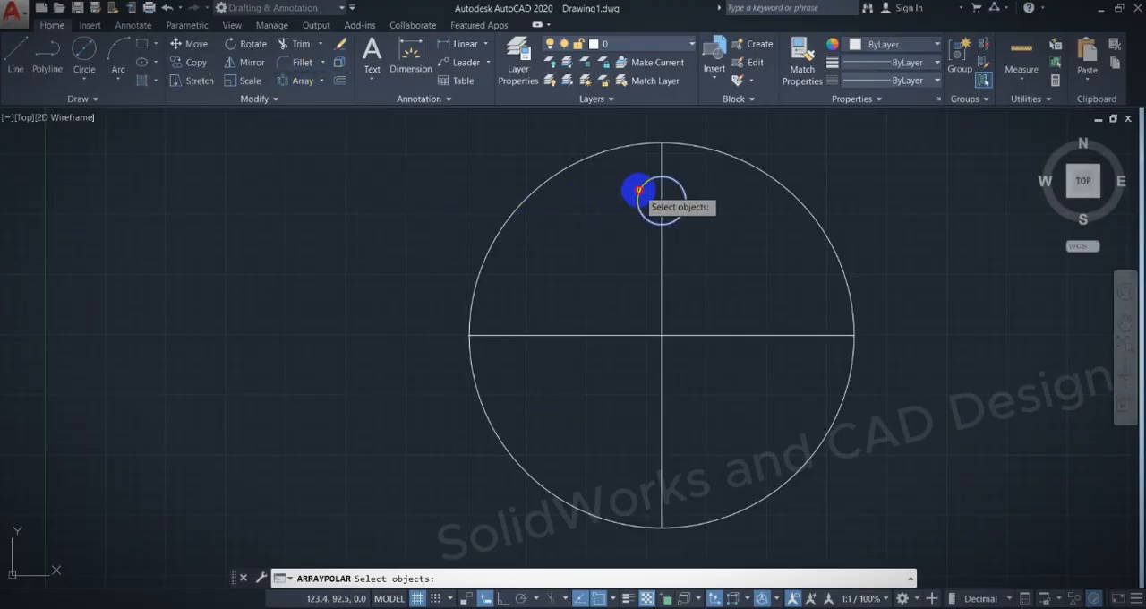
pyautogui.press('Return')
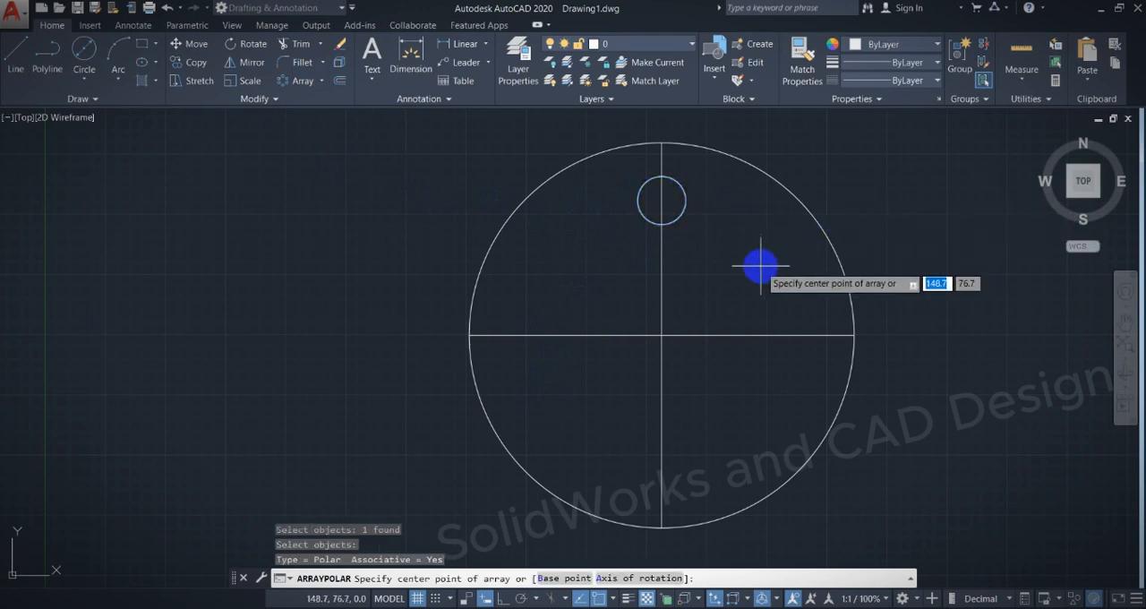
pyautogui.click(662, 336)
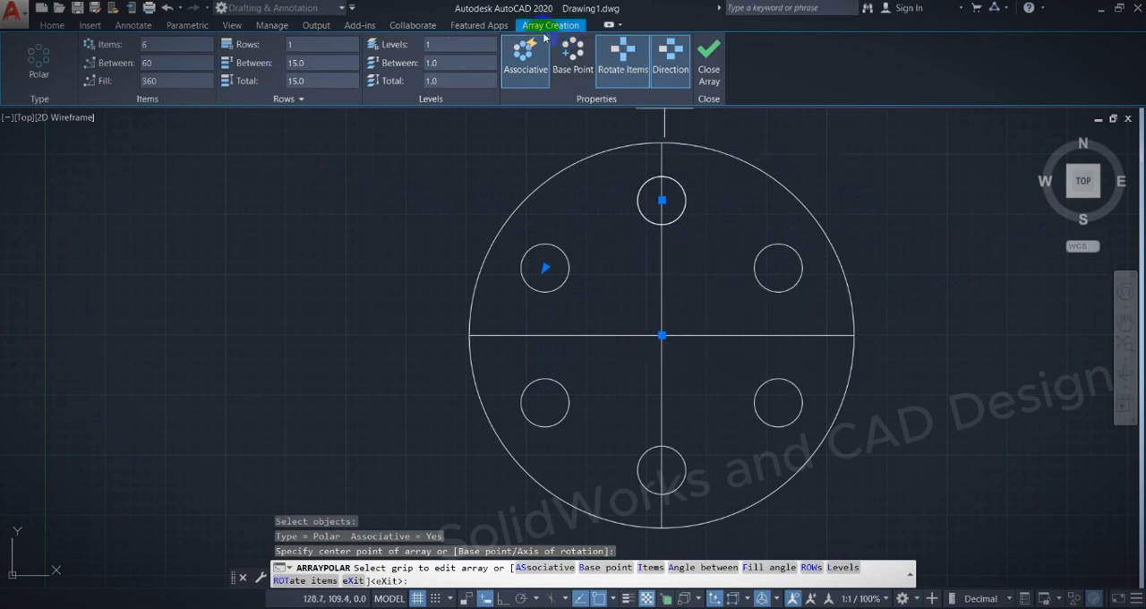
pyautogui.click(161, 46)
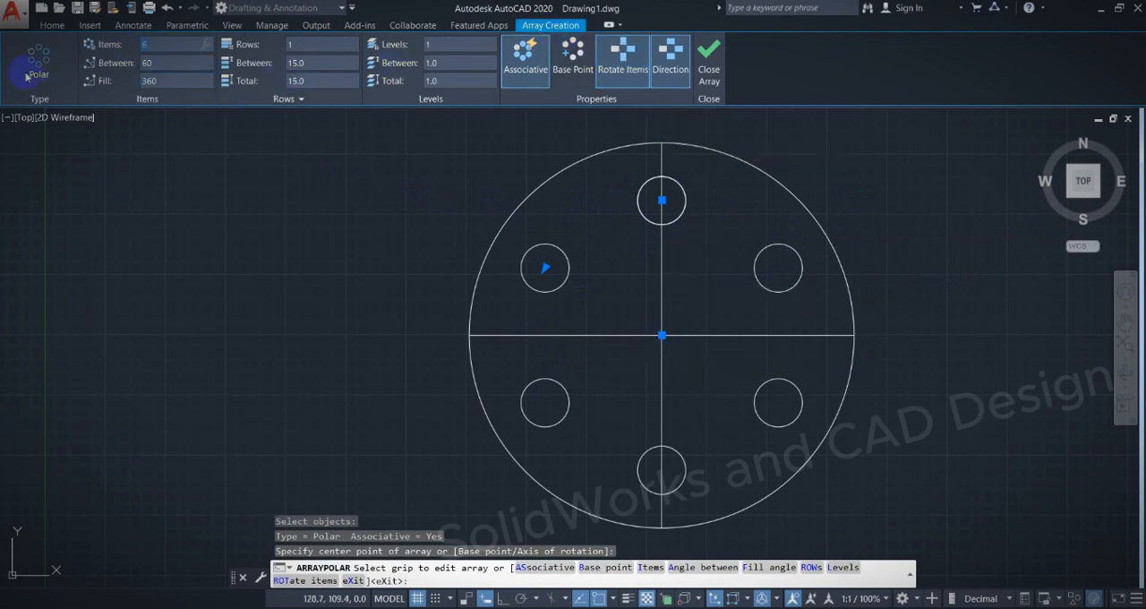
pyautogui.press('Return')
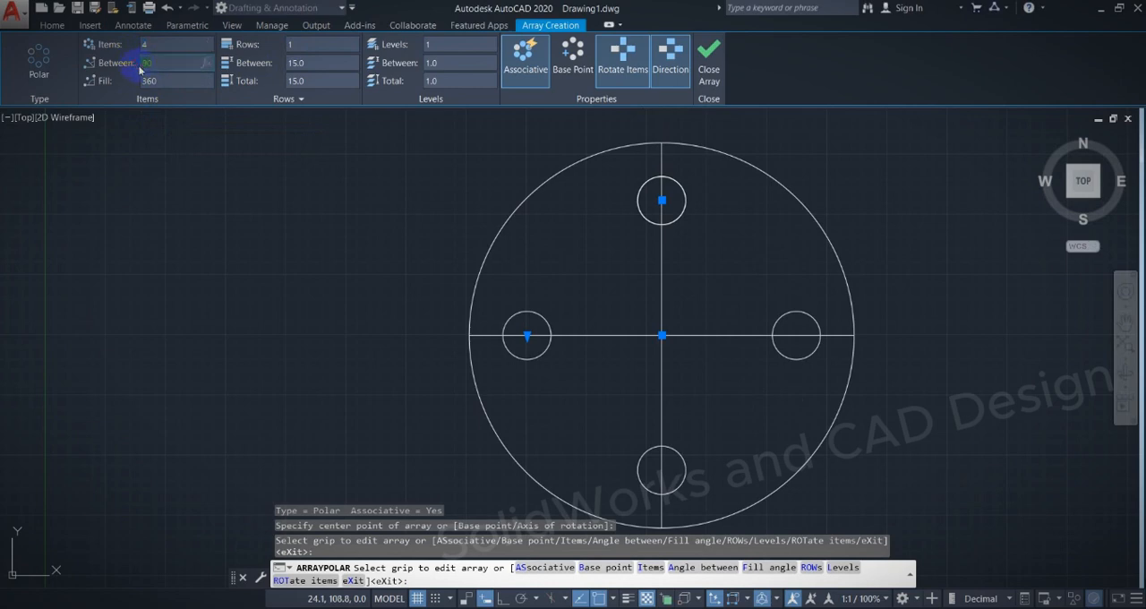
pyautogui.click(713, 83)
# Try to delete the right-hand hole while it is part of the array, and undo the deletion.
pyautogui.click(796, 311)
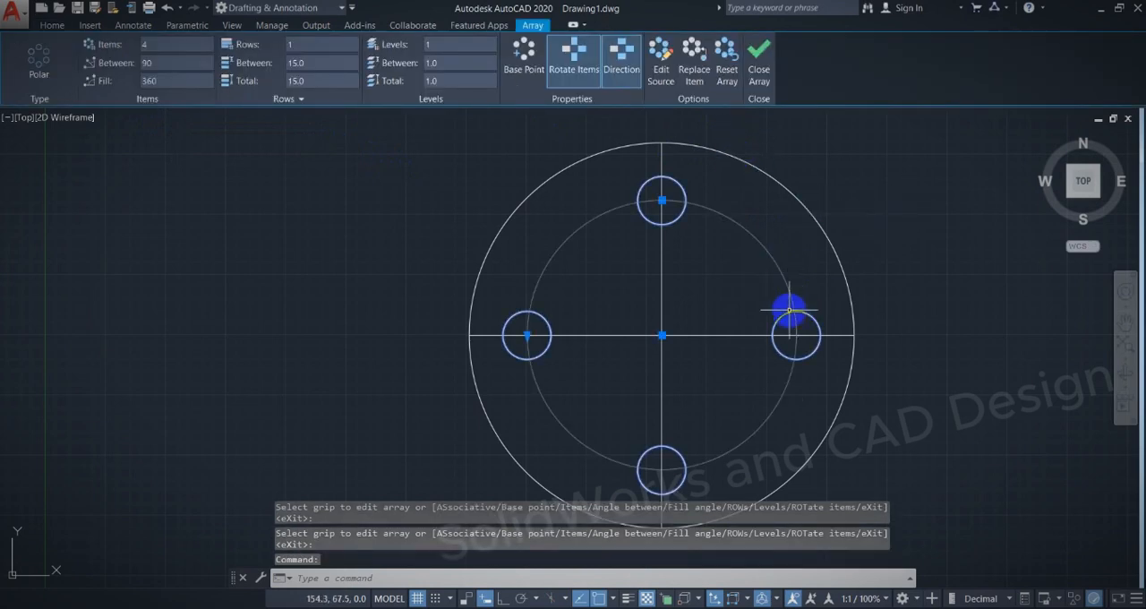
pyautogui.press('Delete')
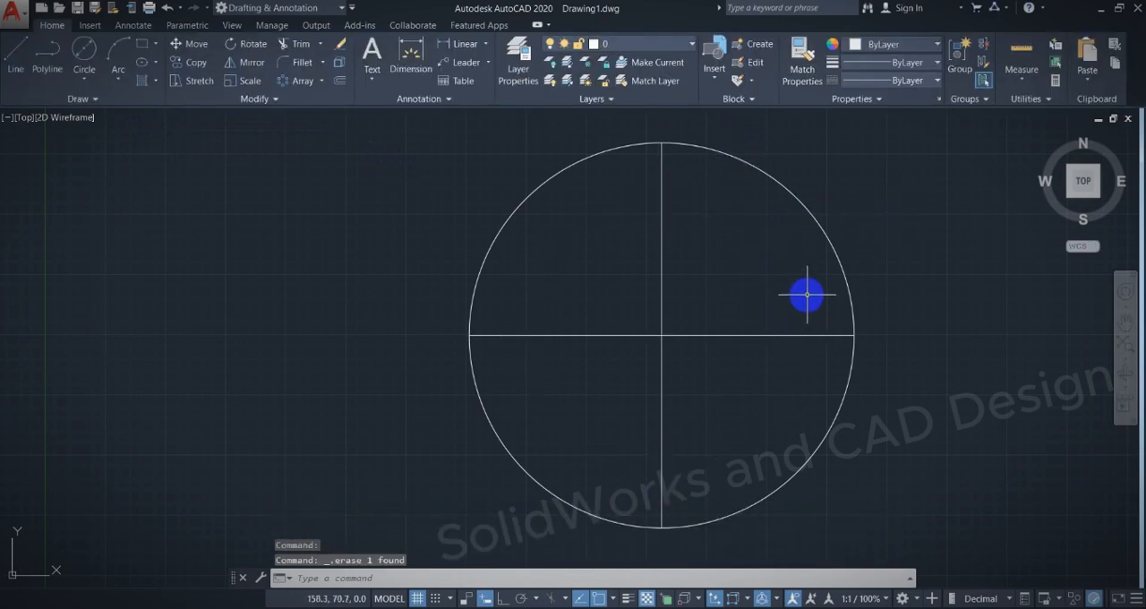
pyautogui.hotkey('ctrl', 'z')
# Explode the polar array into separate circles and delete the right-hand one.
pyautogui.click(796, 310)
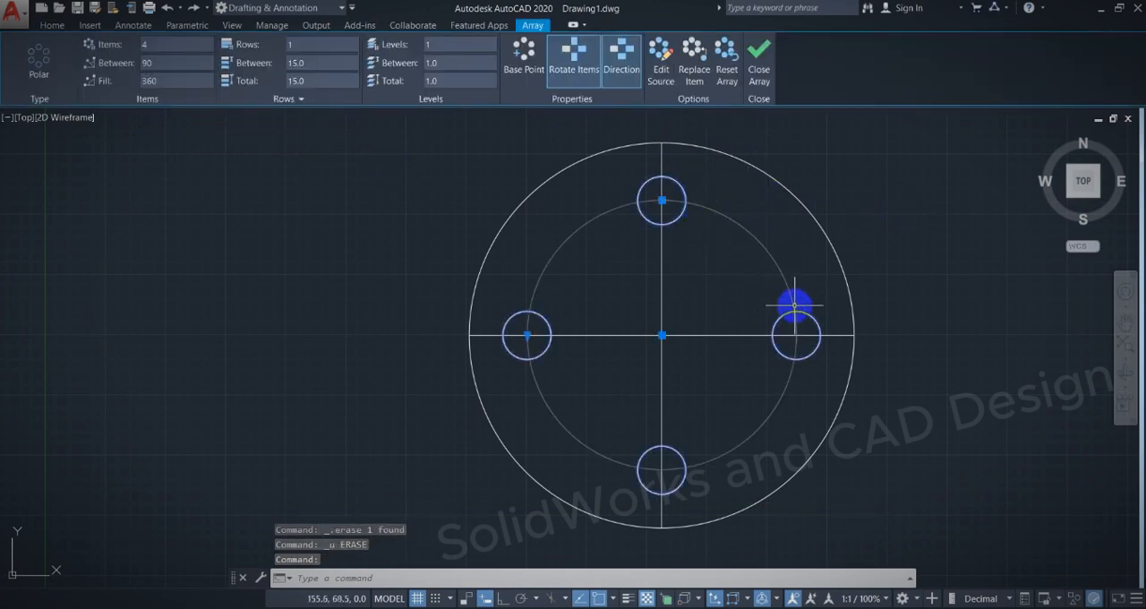
pyautogui.write('x')
pyautogui.press('Return')
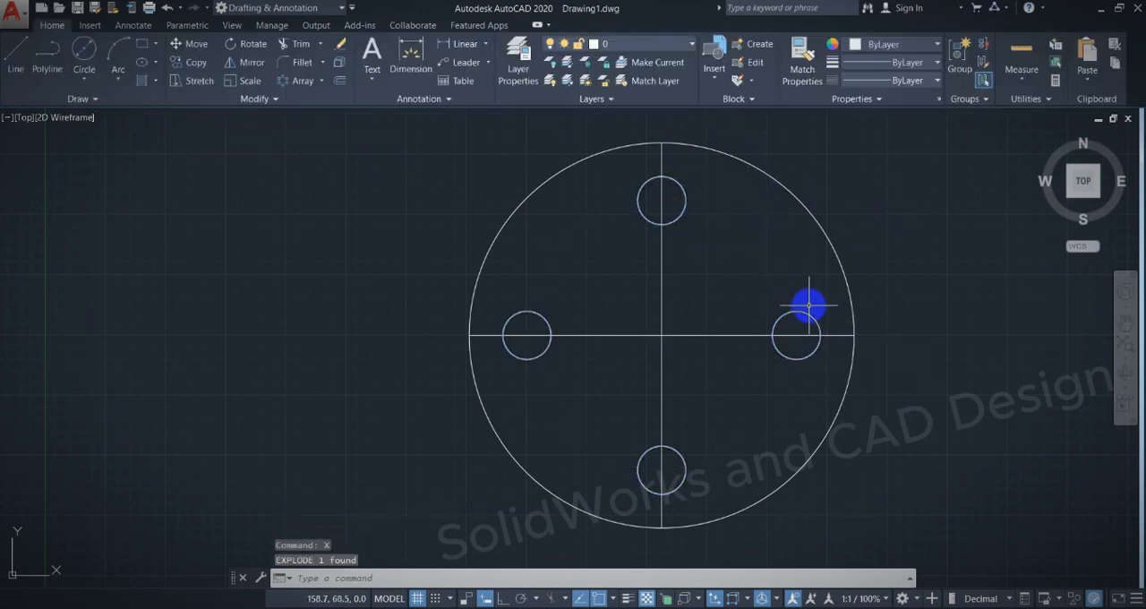
pyautogui.click(803, 315)
pyautogui.press('Delete')
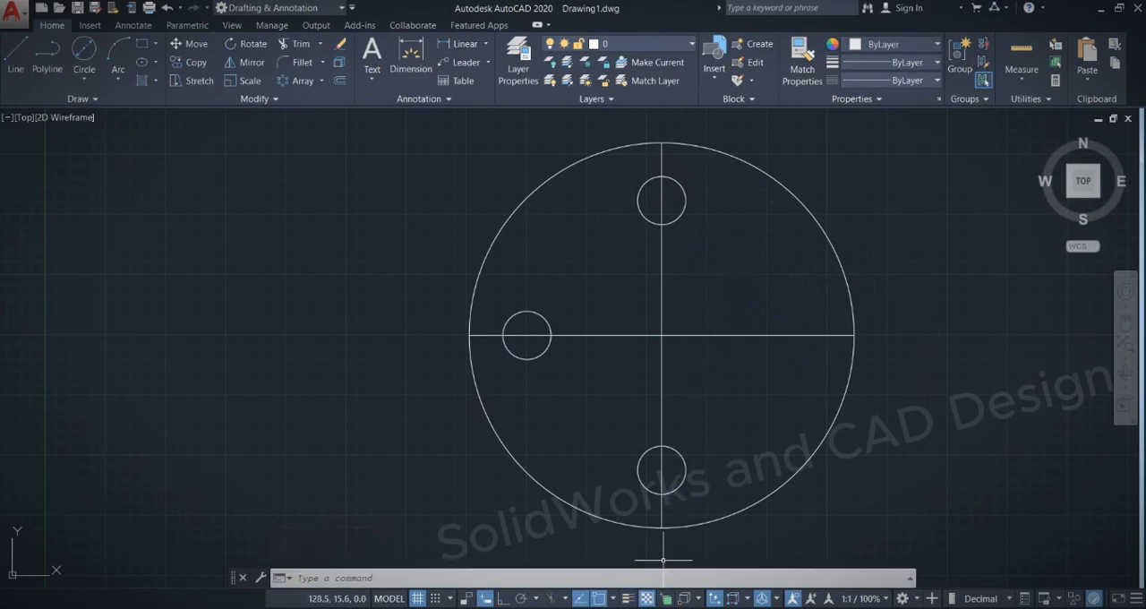
# Switch to the PDF exercise, trace the slot's rounded end in ink, and return to AutoCAD.
pyautogui.click(663, 587)
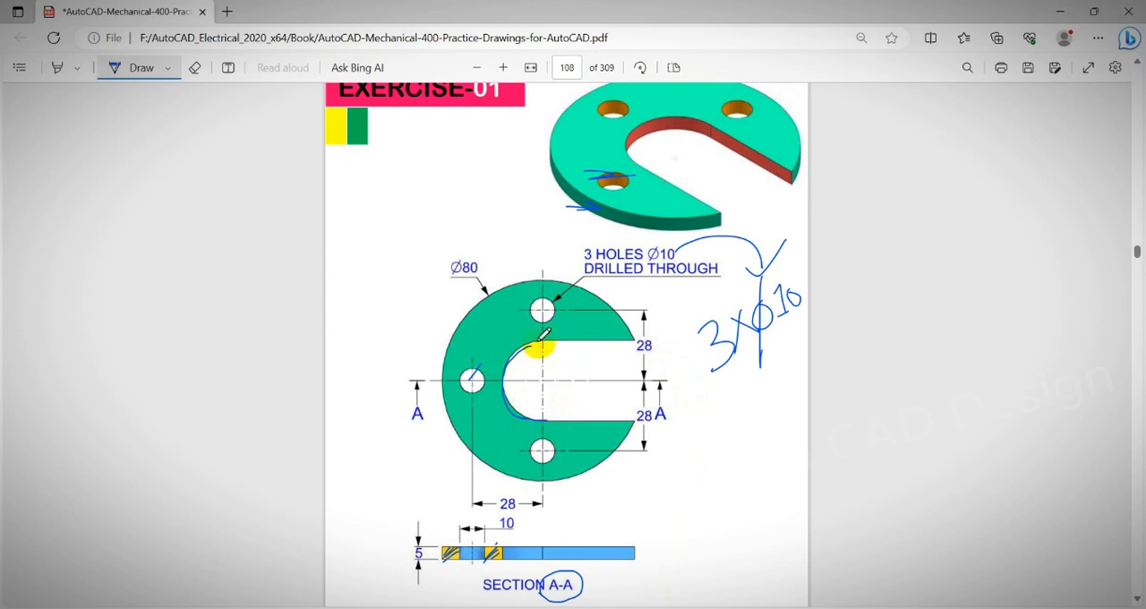
pyautogui.moveTo(526, 405); pyautogui.dragTo(543, 346)
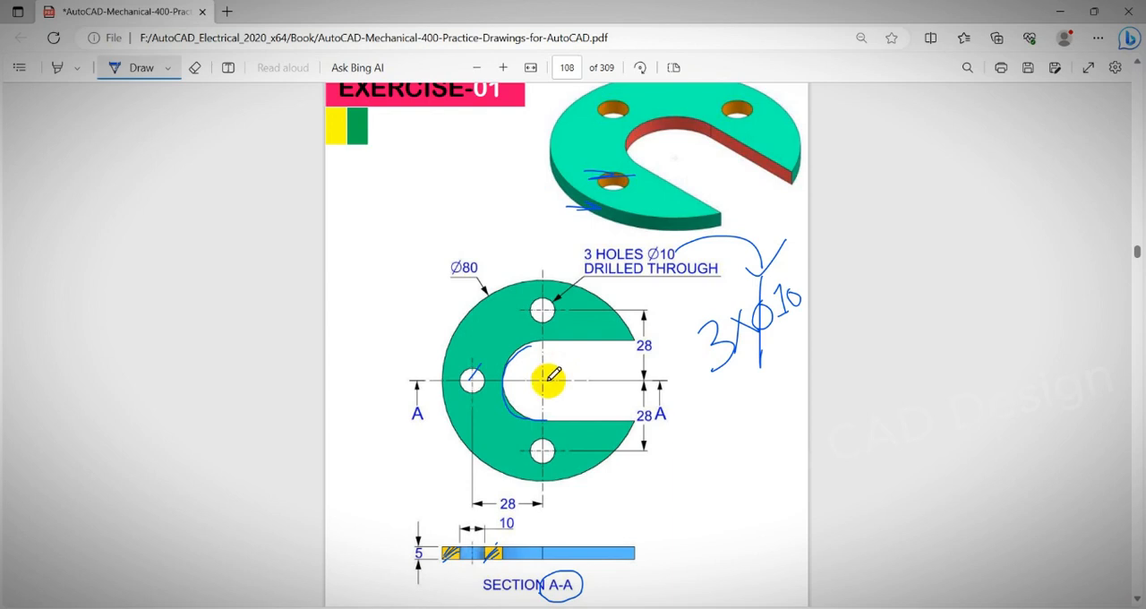
pyautogui.scroll(-1, 546, 380)
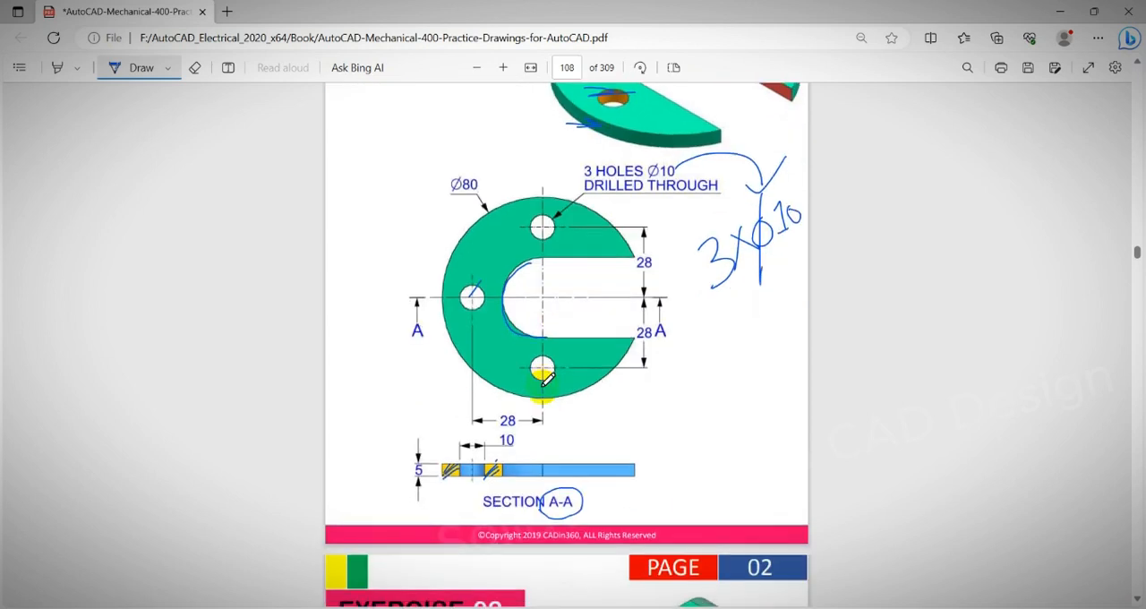
pyautogui.scroll(1, 543, 383)
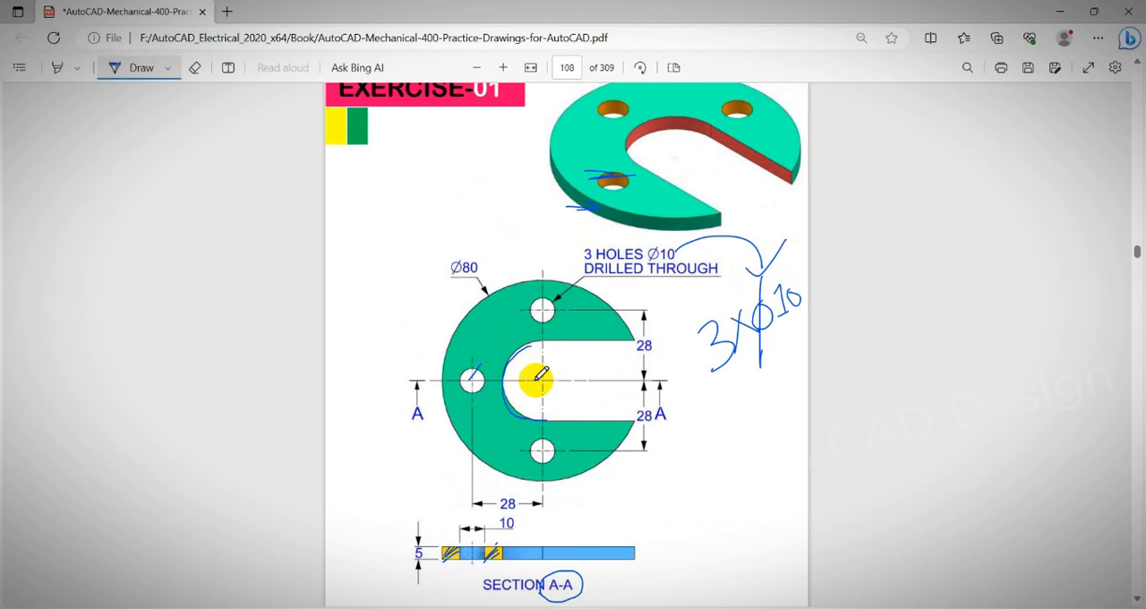
pyautogui.hotkey('alt', 'Tab')
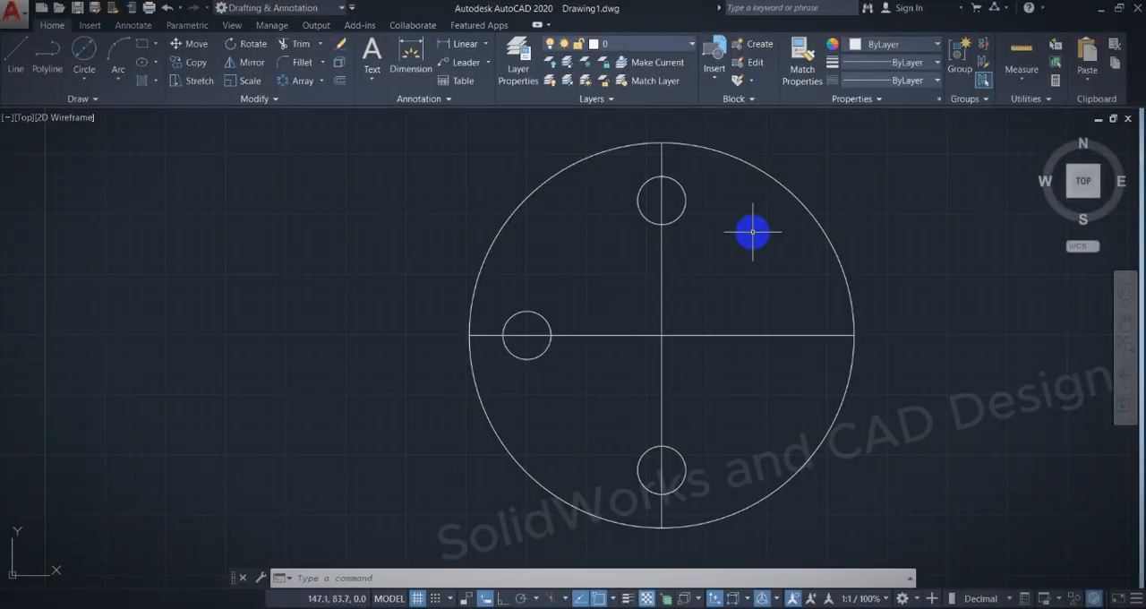
# Offset the plate's horizontal centerline 14 upward and 14 downward for the slot edges.
pyautogui.press('Return')
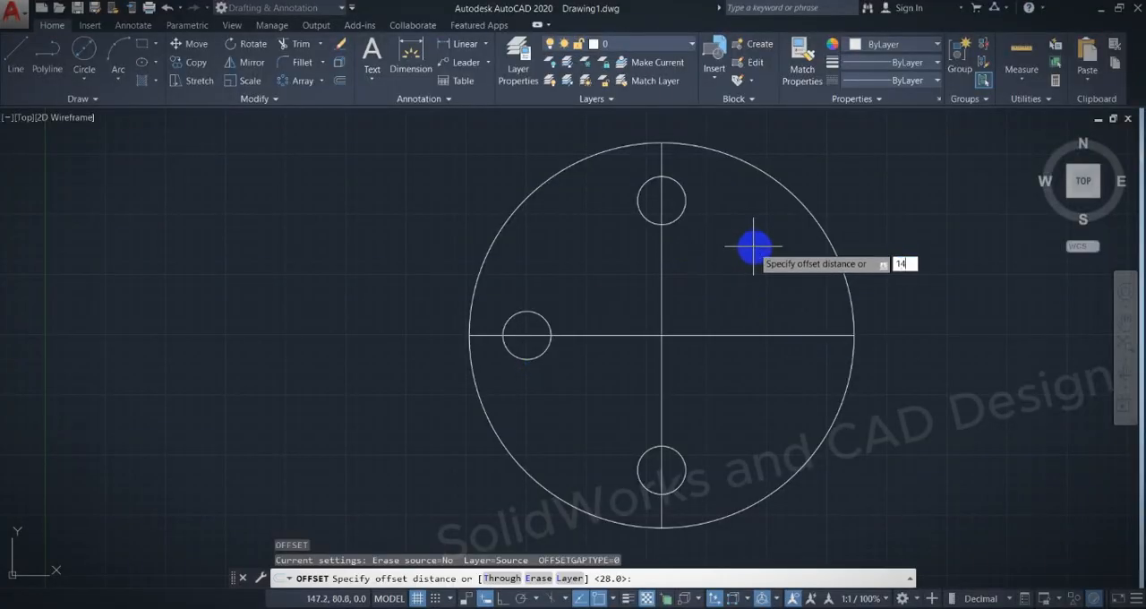
pyautogui.press('Return')
pyautogui.click(739, 335)
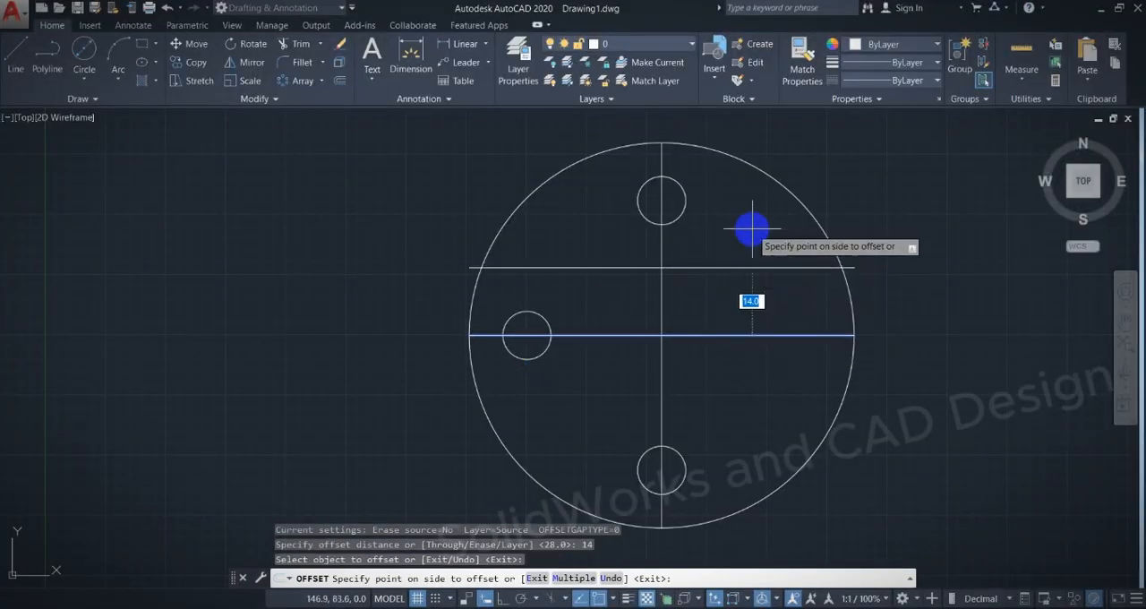
pyautogui.click(752, 229)
pyautogui.click(726, 335)
pyautogui.click(722, 404)
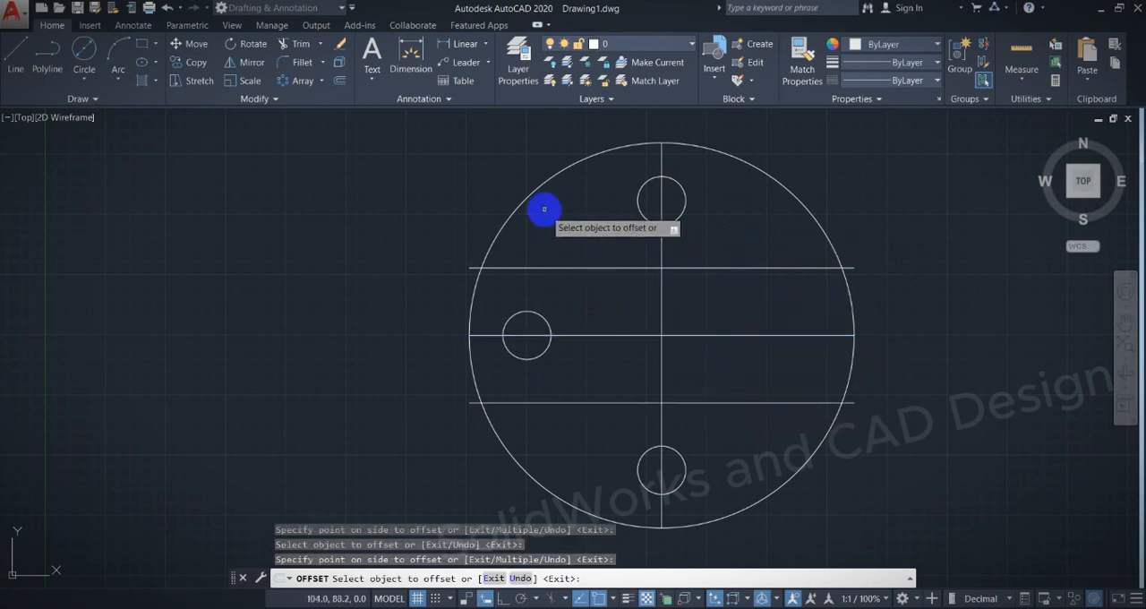
pyautogui.press('Escape')
# Draw a two-point circle spanning the upper and lower slot lines, with both diameter endpoints on the plate's vertical centerline.
pyautogui.click(89, 70)
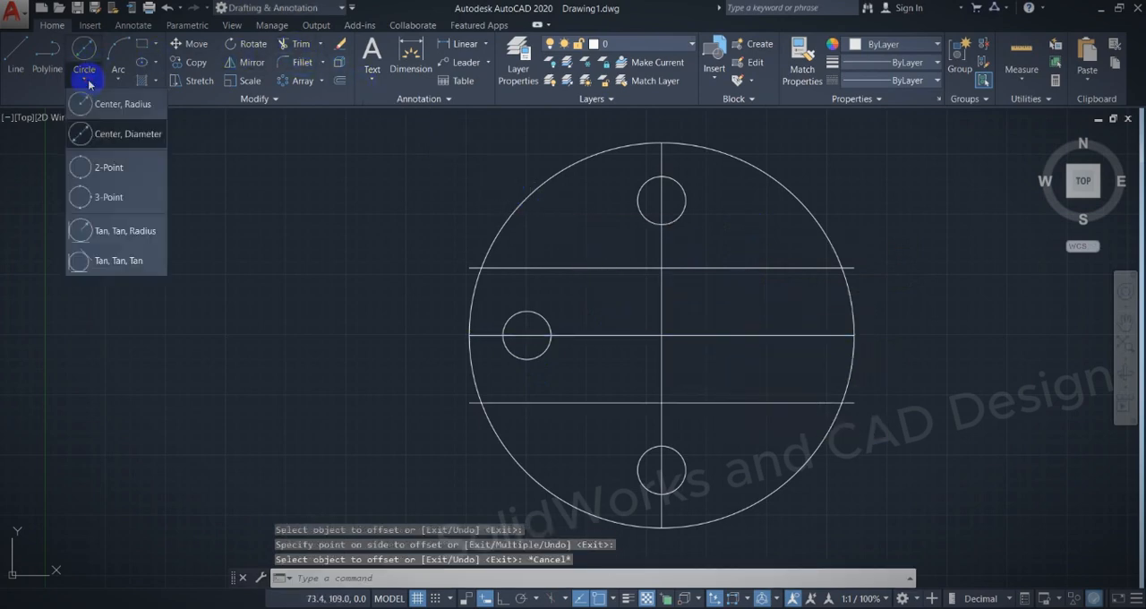
pyautogui.click(114, 191)
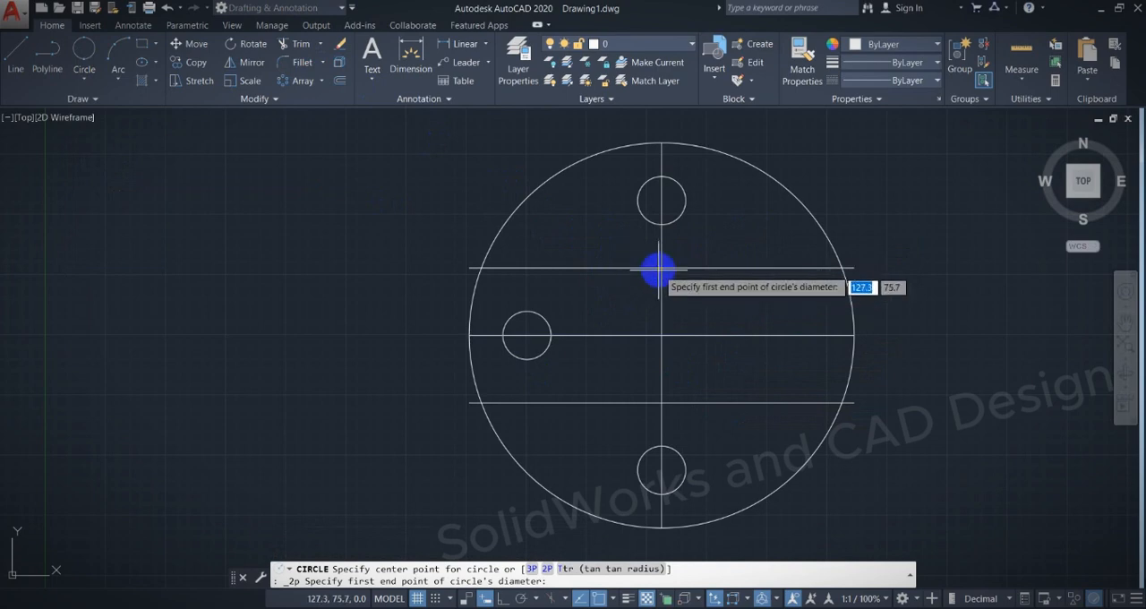
pyautogui.click(662, 268)
pyautogui.click(662, 403)
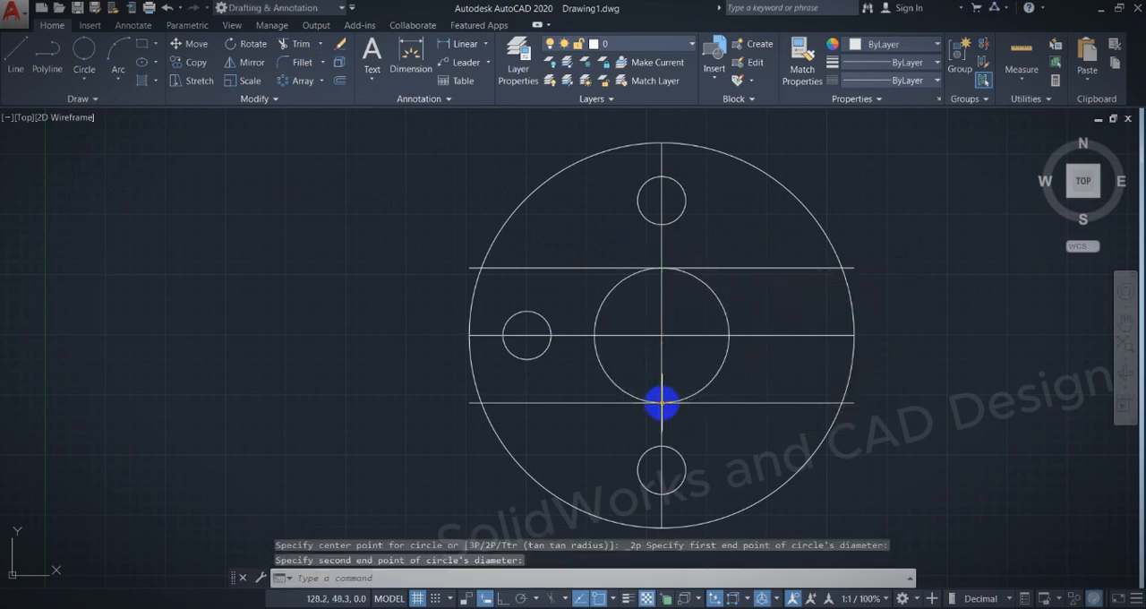
pyautogui.press('Escape')
# Trim away the portions of both horizontal slot lines that lie left of the central circle, including their ends outside the plate.
pyautogui.click(772, 268)
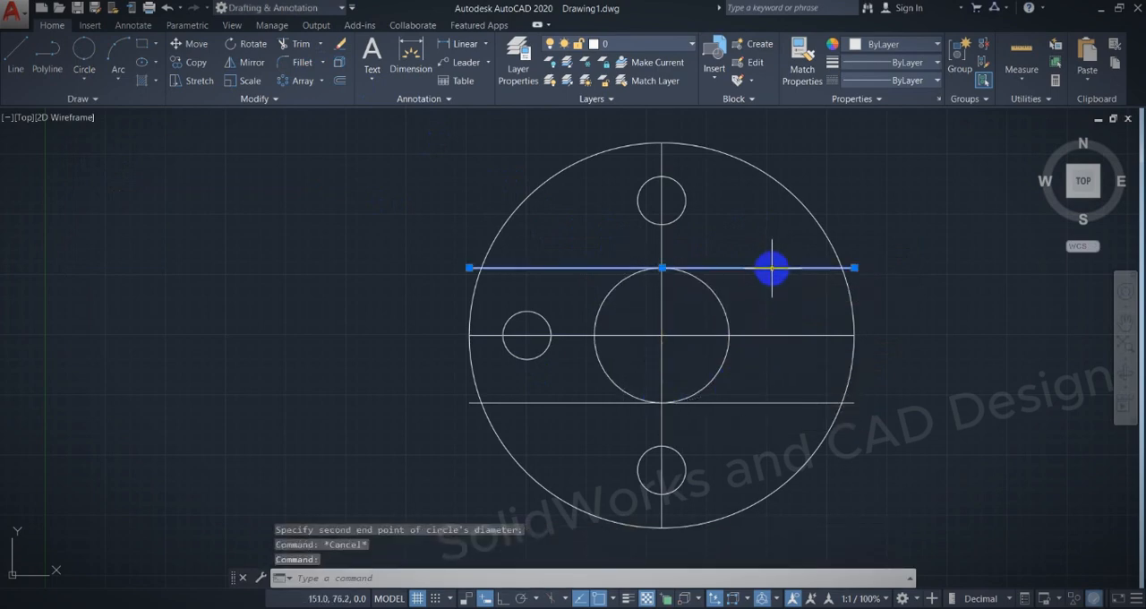
pyautogui.press('Escape')
pyautogui.write('tr')
pyautogui.press('Return')
pyautogui.press('Return')
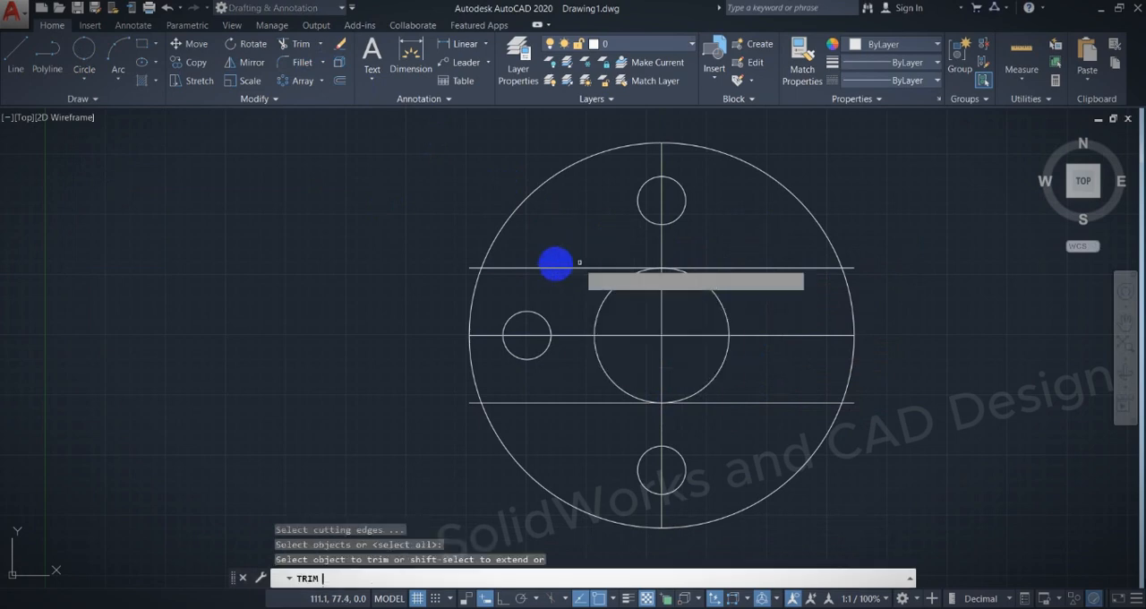
pyautogui.click(472, 268)
pyautogui.click(470, 401)
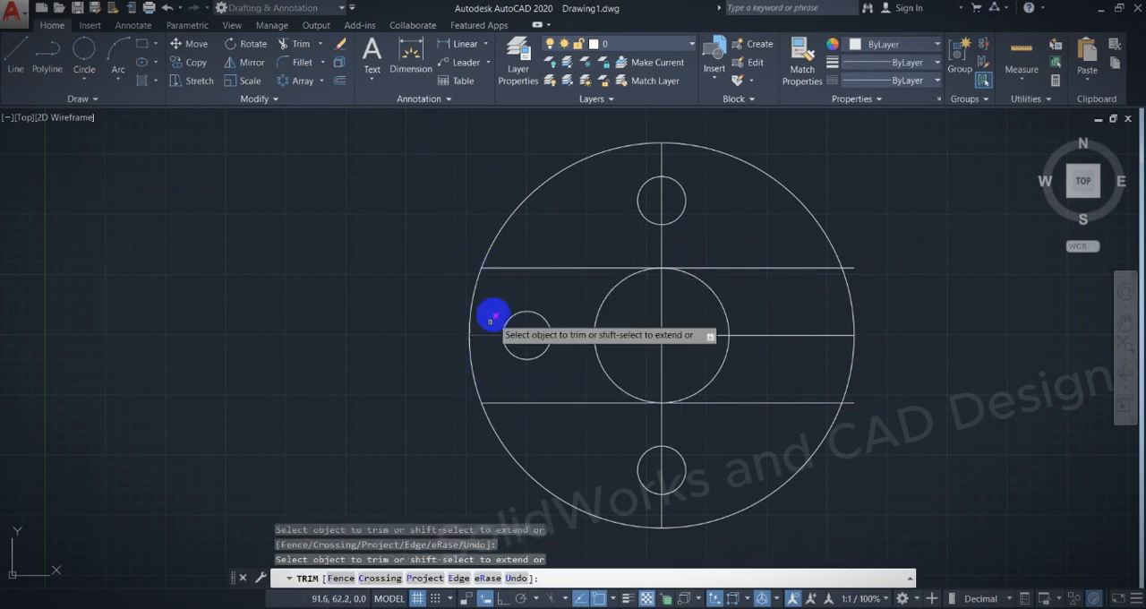
pyautogui.click(519, 267)
pyautogui.click(549, 391)
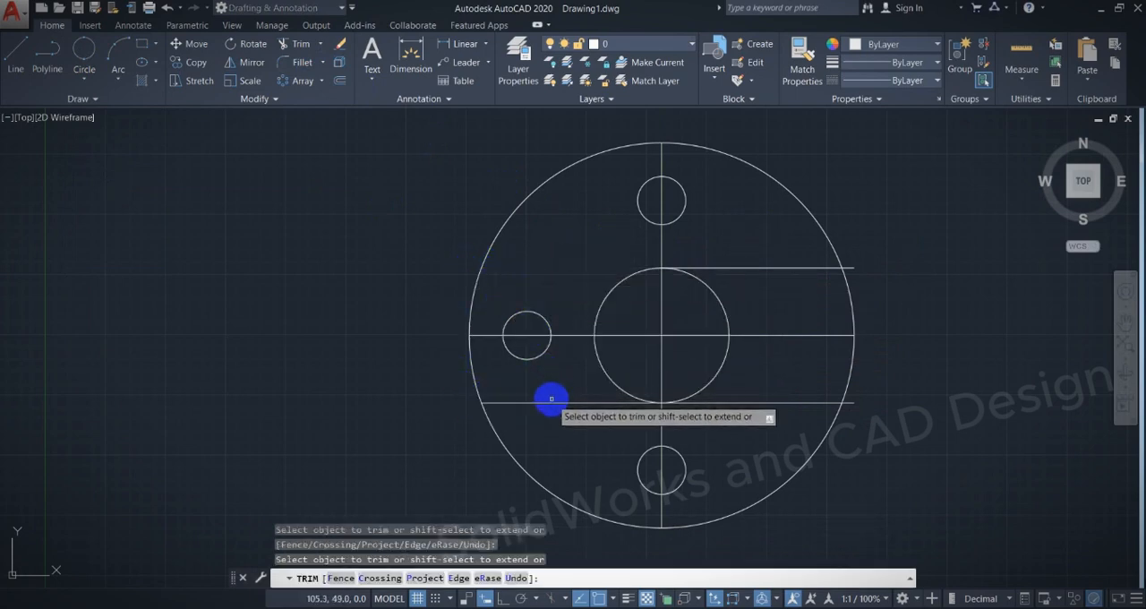
# Trim off the right half of the central circle and the centerline pieces lying inside the slot.
pyautogui.click(720, 301)
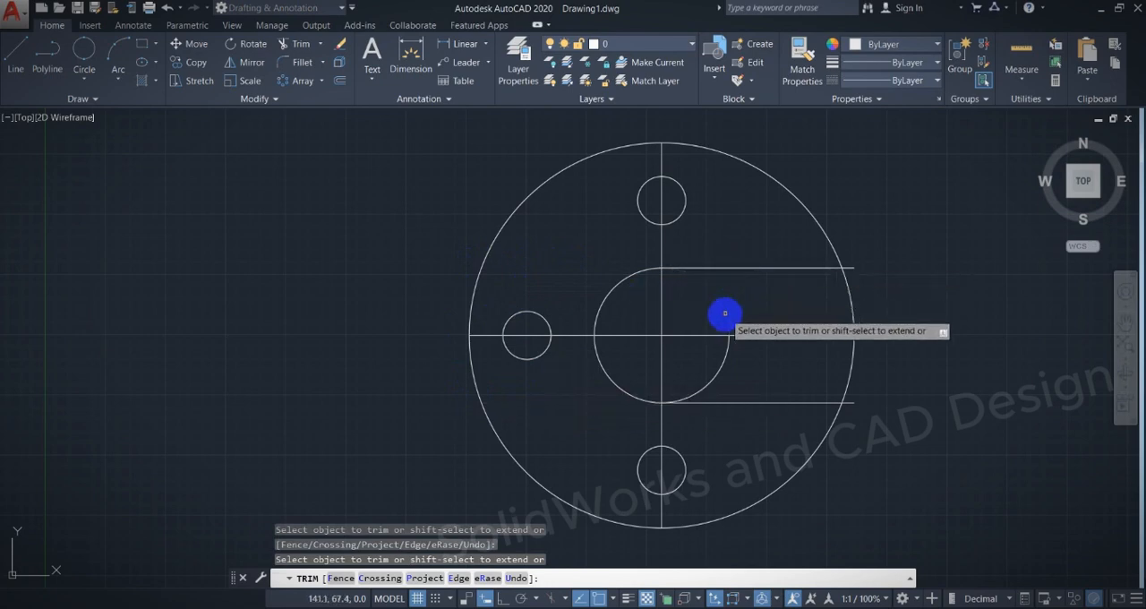
pyautogui.click(724, 358)
pyautogui.click(775, 336)
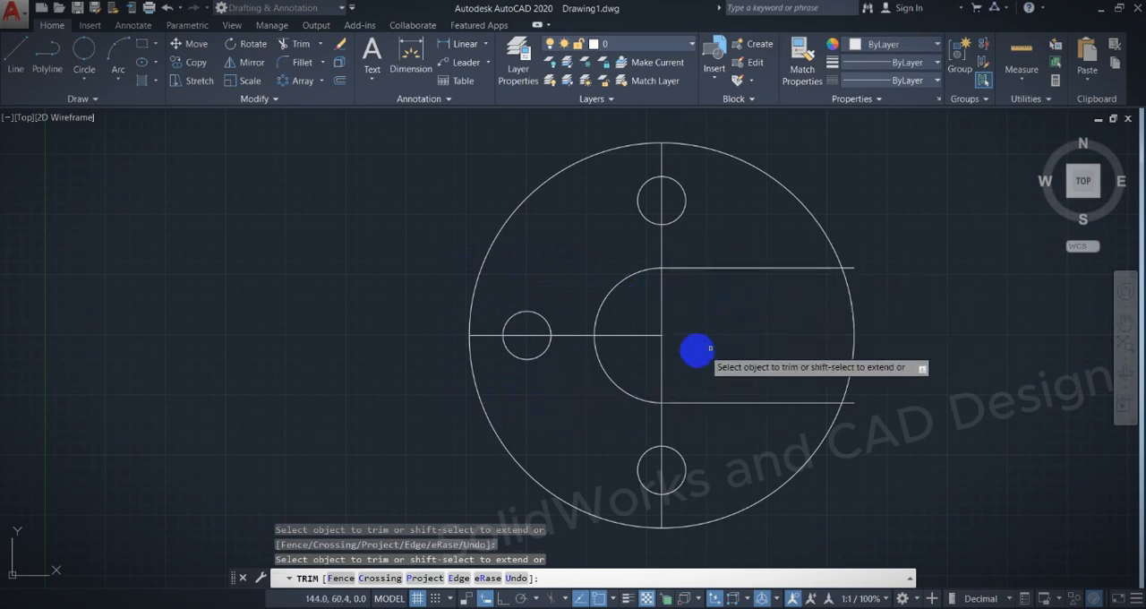
pyautogui.click(634, 334)
pyautogui.click(660, 360)
# Trim the ends of the two slot edges that stick out beyond the plate's right side.
pyautogui.click(855, 269)
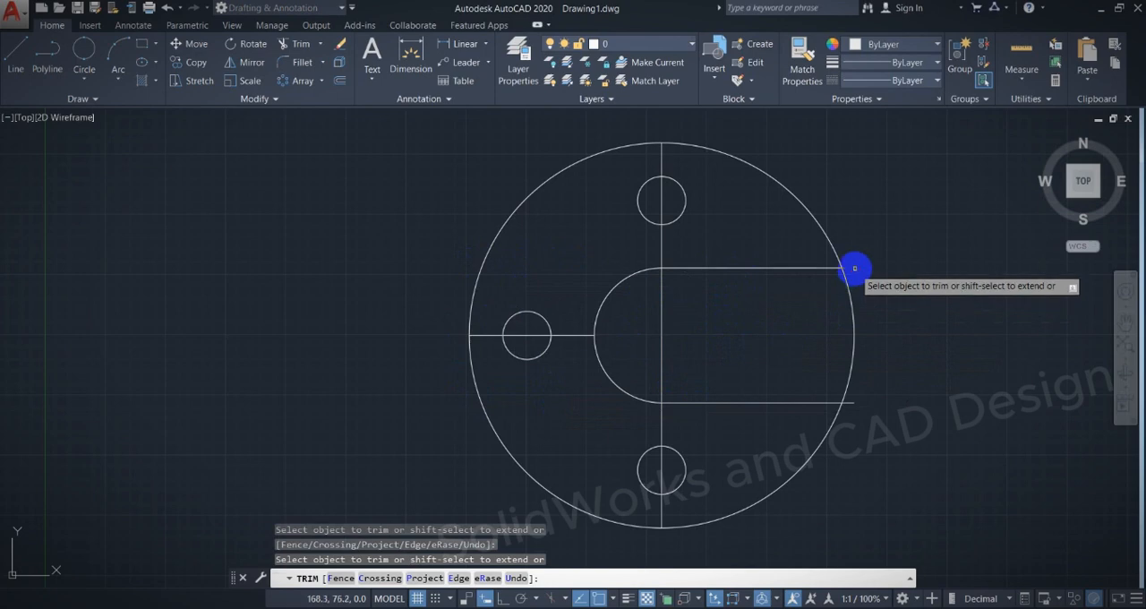
pyautogui.click(849, 402)
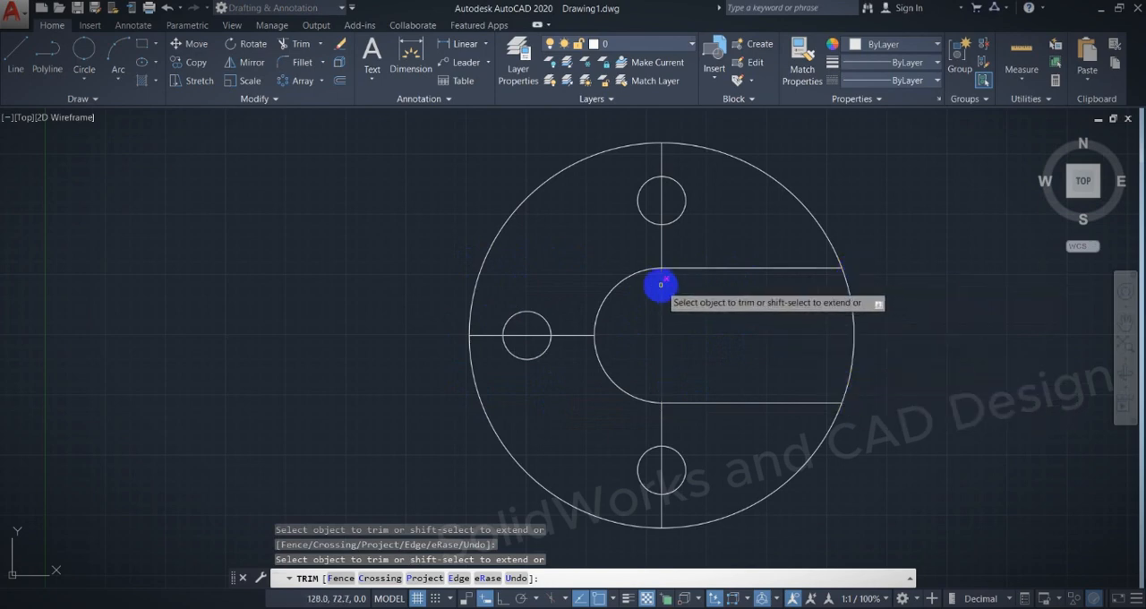
pyautogui.press('Escape')
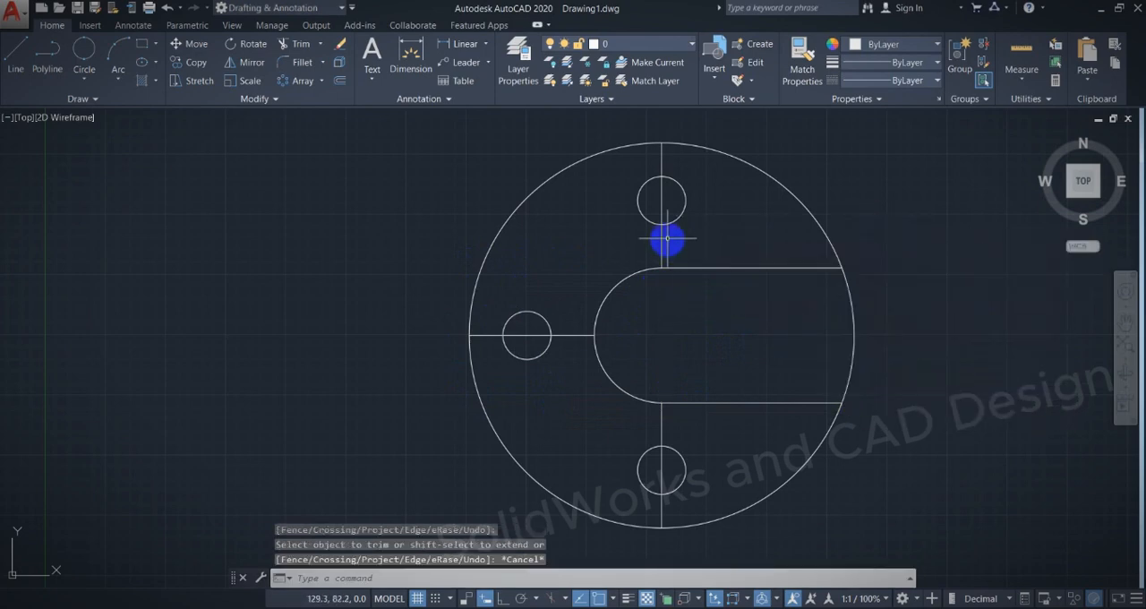
# Trim the plate's outer arc between the two slot edges so the slot is open on the right.
pyautogui.write('tr')
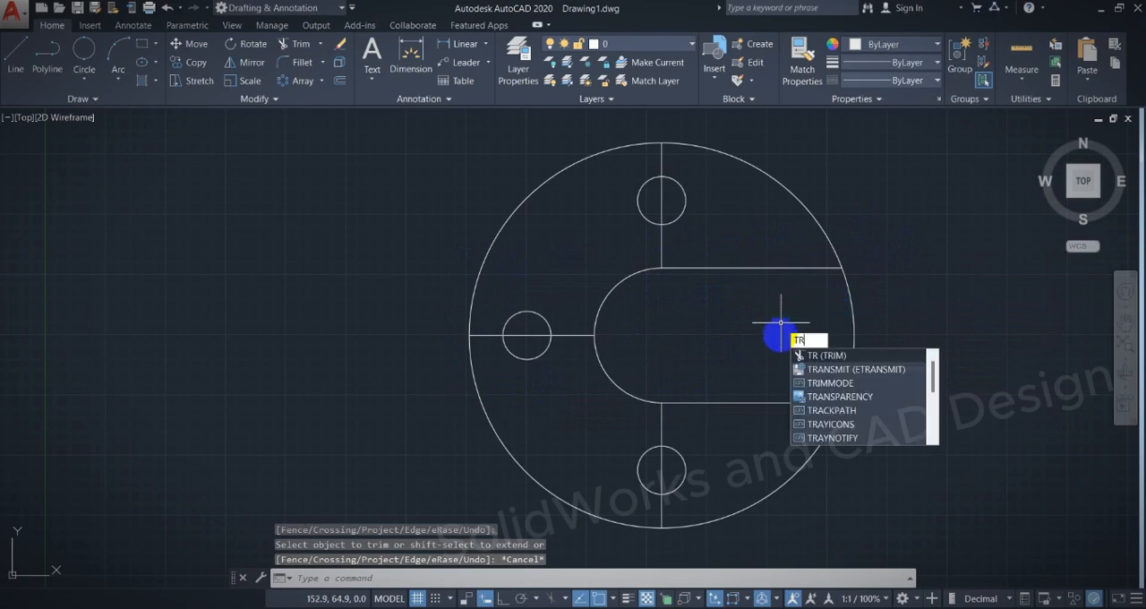
pyautogui.press('Return')
pyautogui.press('Return')
pyautogui.click(847, 323)
pyautogui.press('Escape')
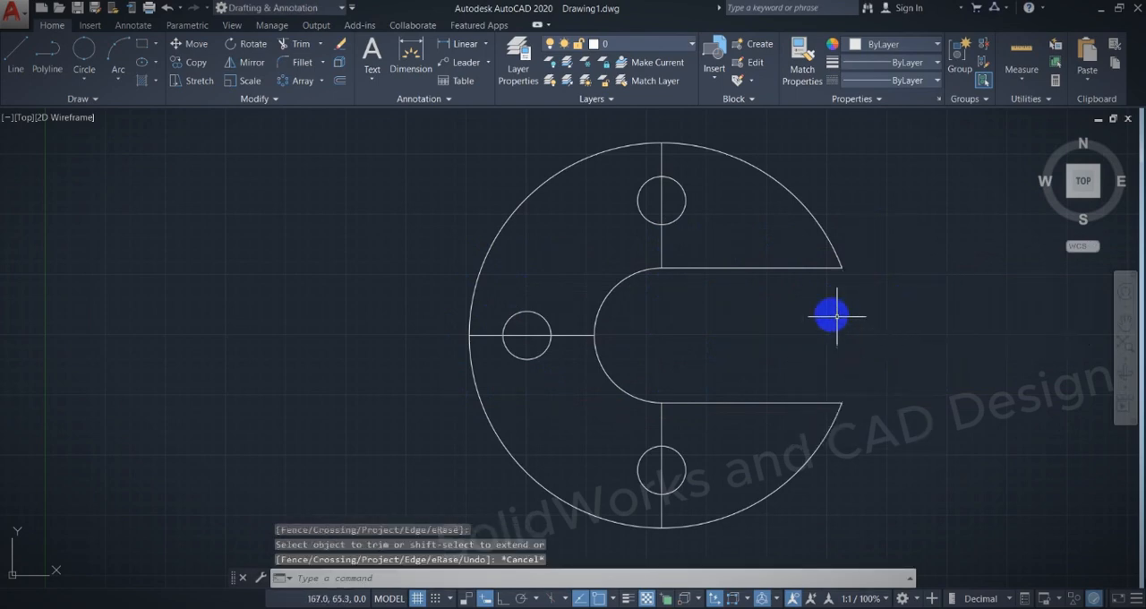
# Compare the outline with the PDF exercise, return to AutoCAD and erase the three leftover centerline segments through the holes.
pyautogui.click(686, 550)
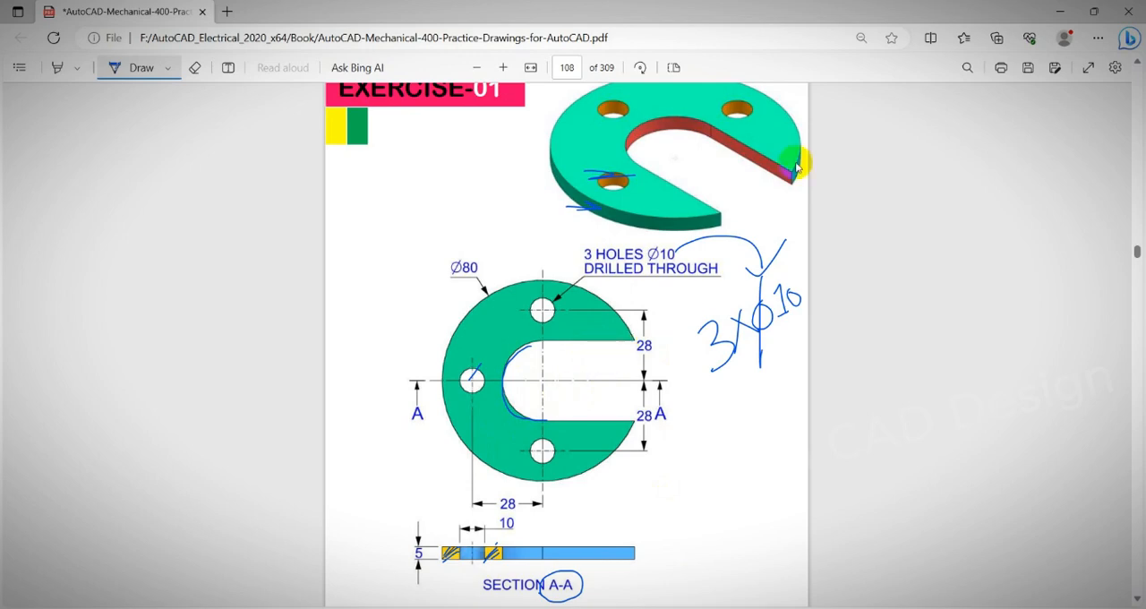
pyautogui.click(1062, 11)
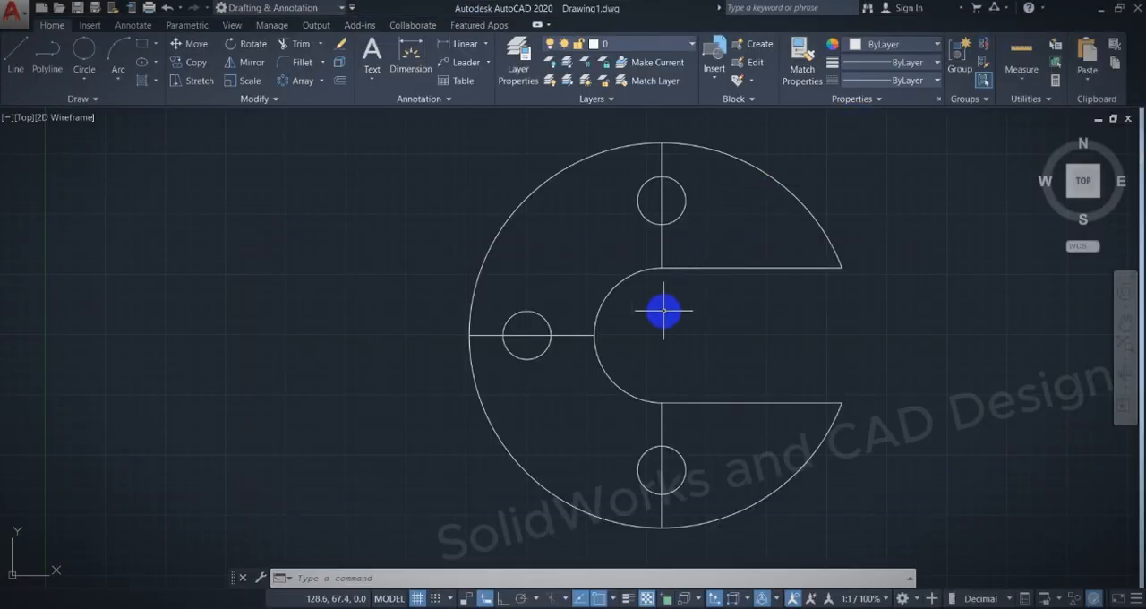
pyautogui.click(569, 335)
pyautogui.press('Delete')
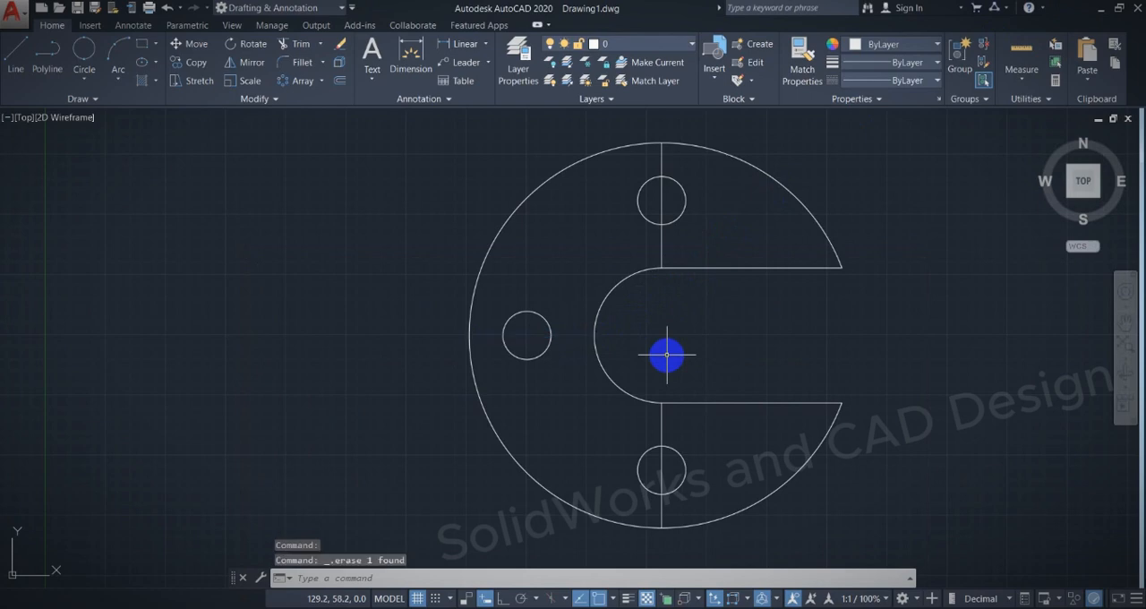
pyautogui.click(662, 248)
pyautogui.press('Delete')
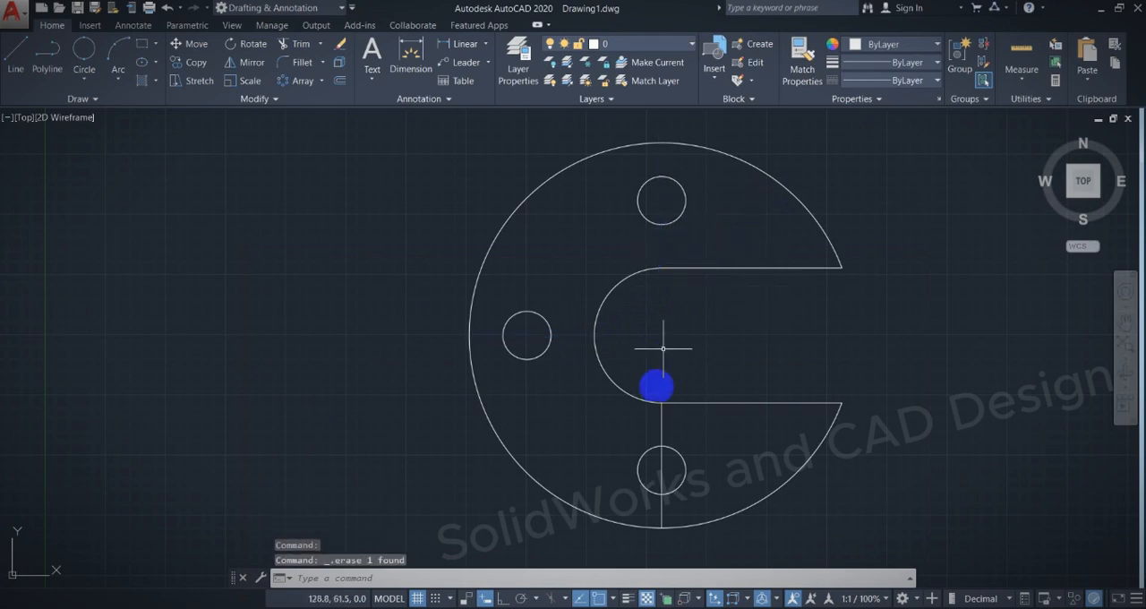
pyautogui.click(662, 419)
pyautogui.press('Delete')
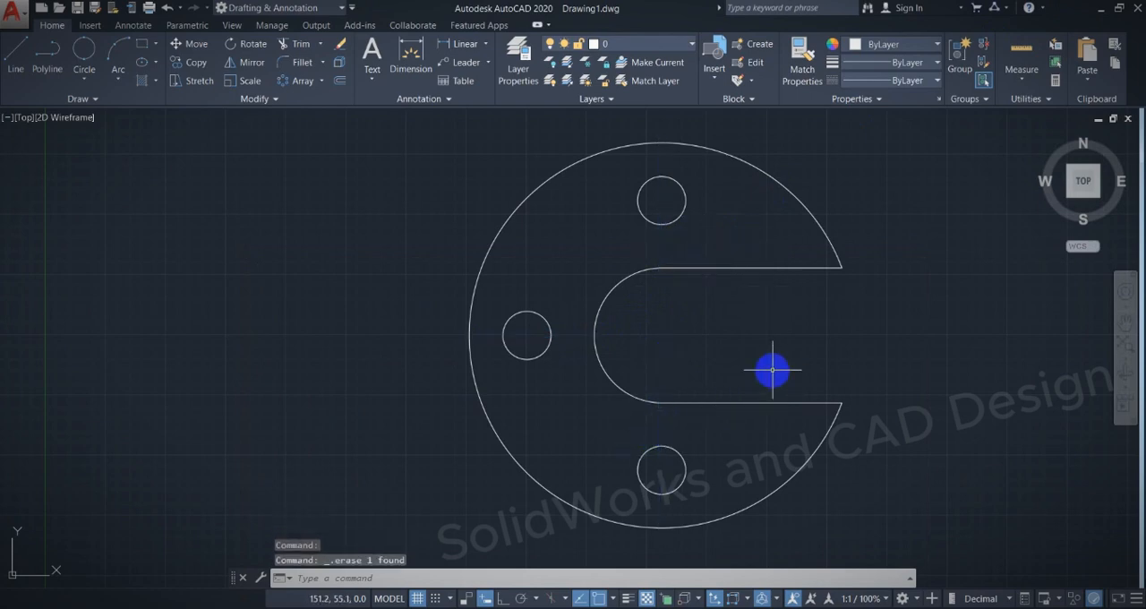
# Switch to the 3D Modeling workspace and set the view to SW Isometric.
pyautogui.click(253, 9)
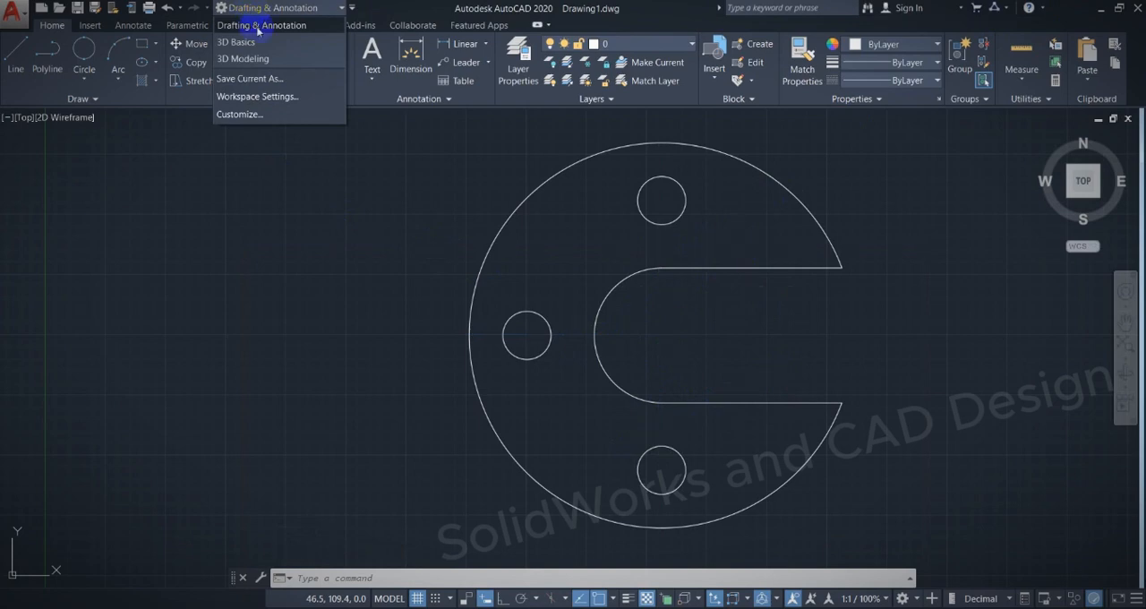
pyautogui.click(261, 59)
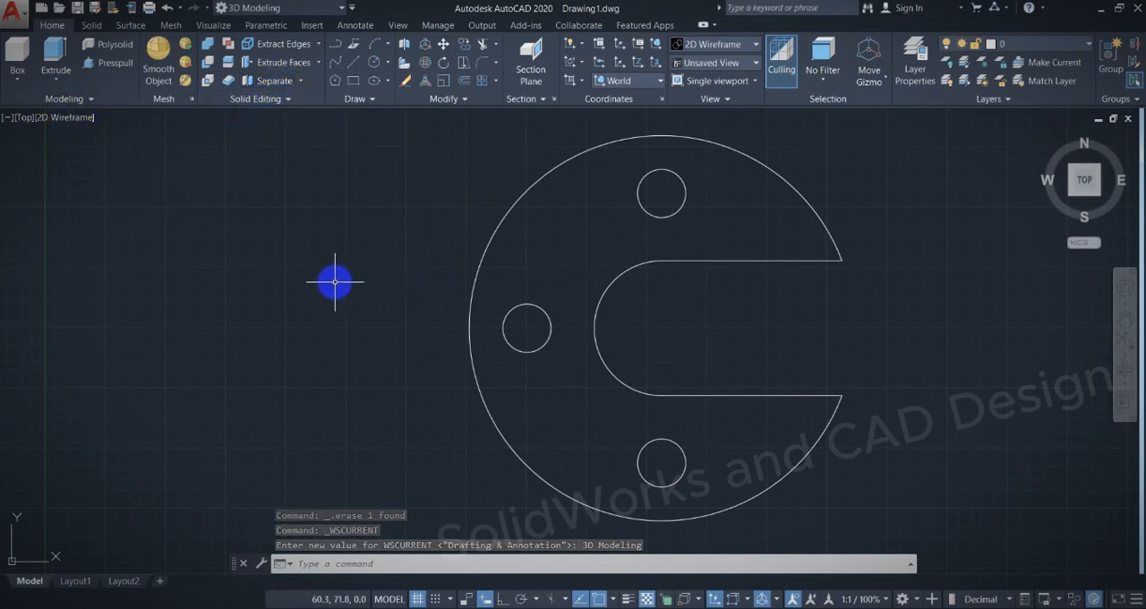
pyautogui.click(1074, 199)
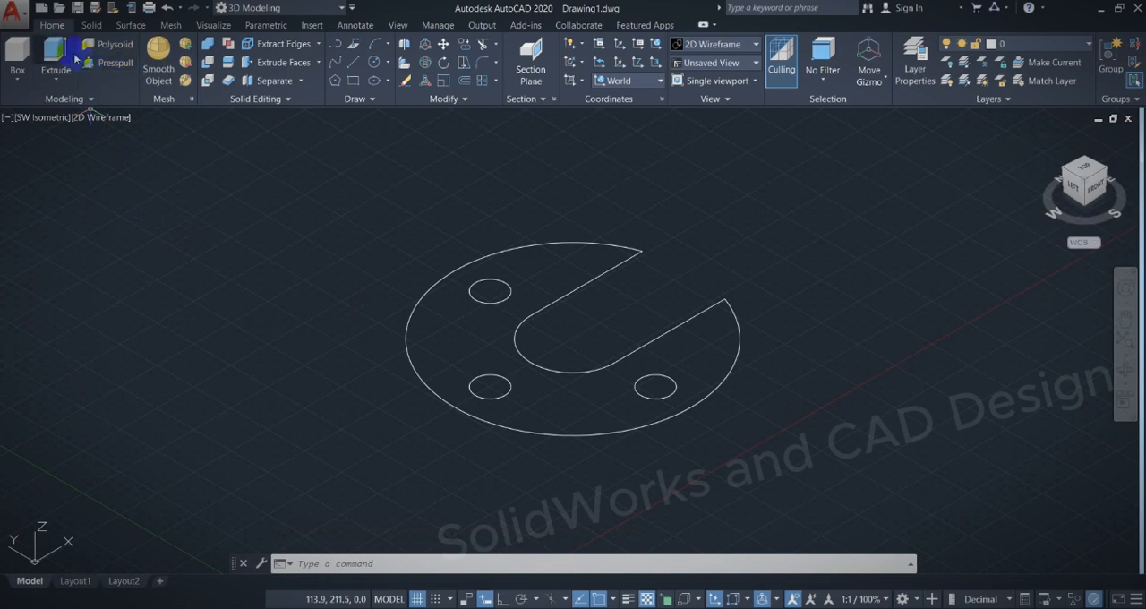
# Join the outer arc, both slot edges and the slot's rounded end into a single polyline.
pyautogui.click(498, 252)
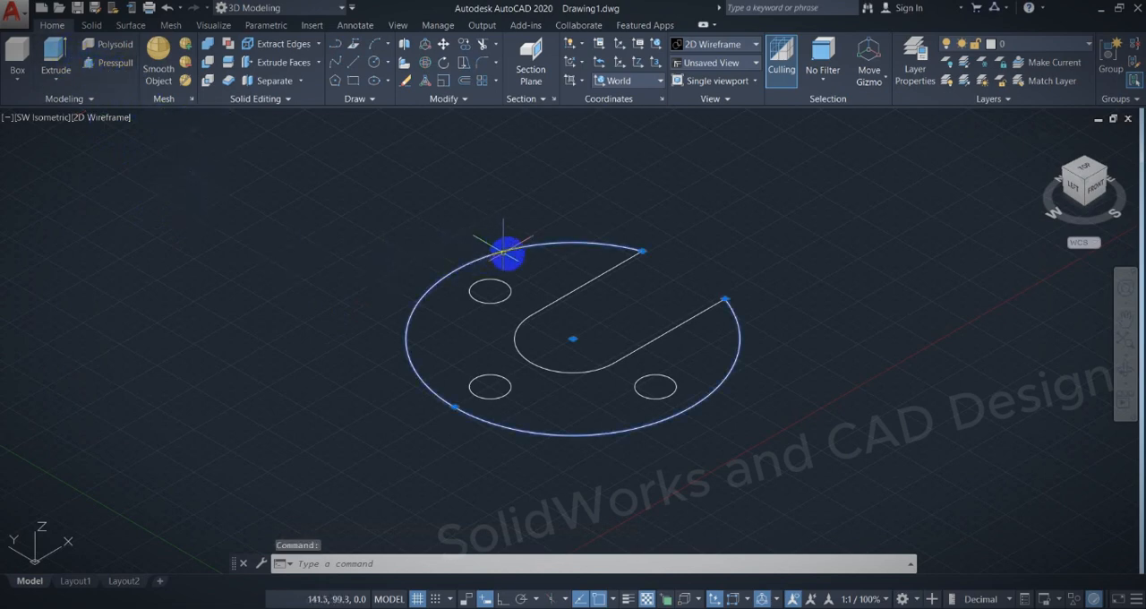
pyautogui.click(578, 286)
pyautogui.click(523, 329)
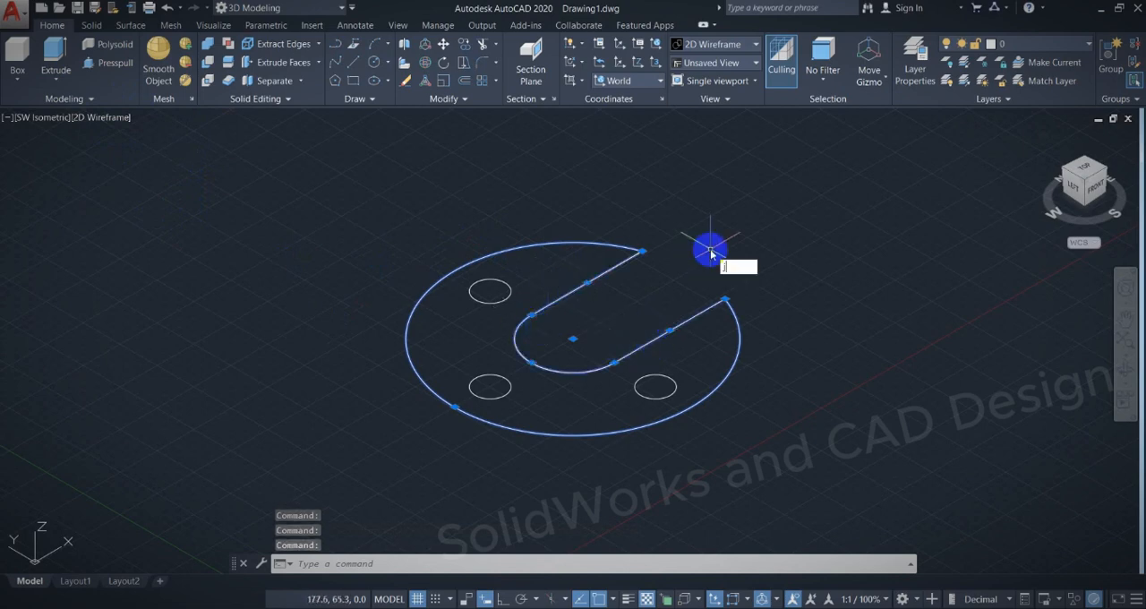
pyautogui.press('Return')
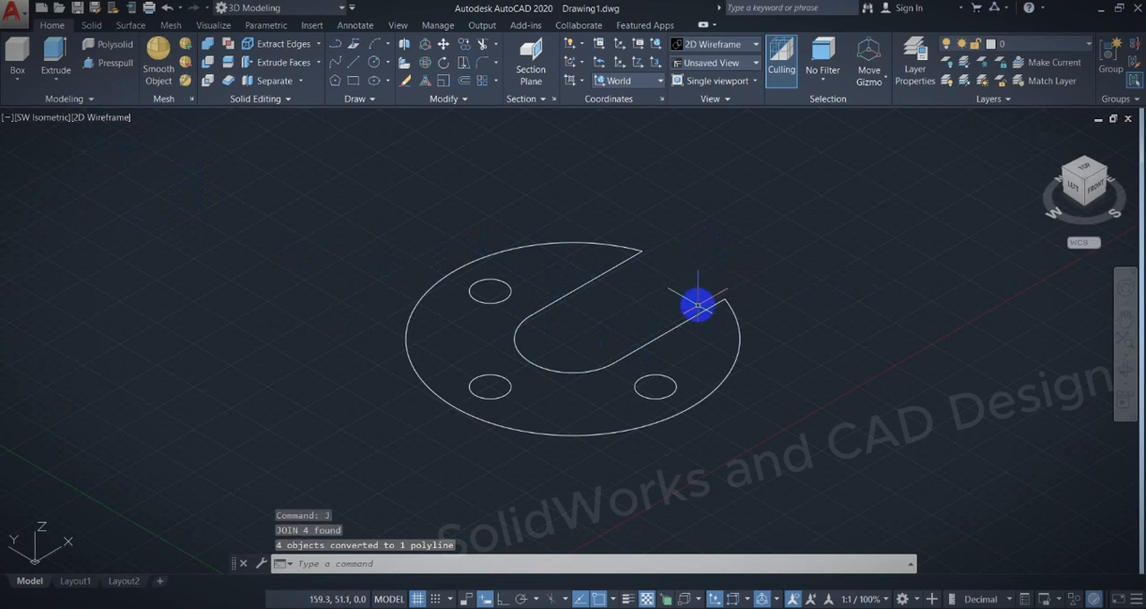
# Presspull the area between the outline and the three holes upward by 5, circling that thickness dimension in the PDF exercise.
pyautogui.click(115, 63)
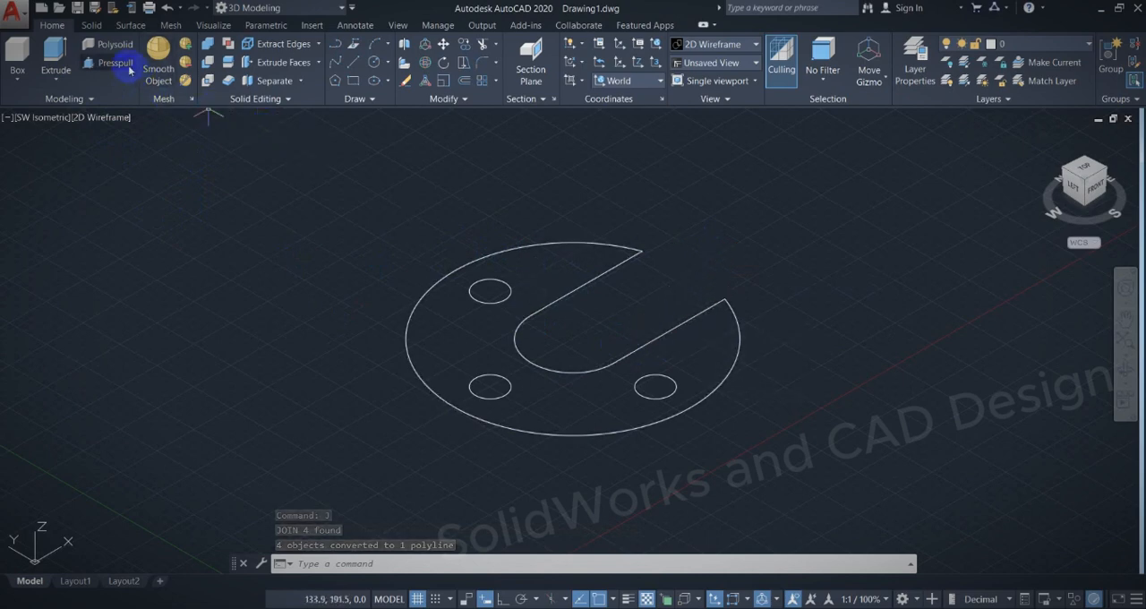
pyautogui.click(531, 259)
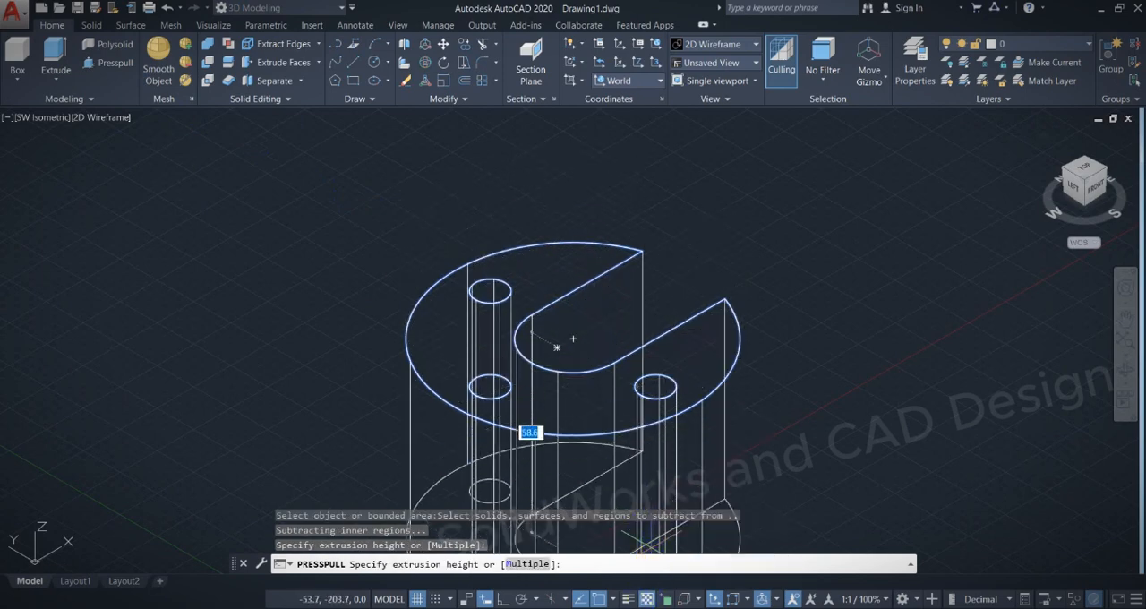
pyautogui.moveTo(625, 608)
pyautogui.click(679, 568)
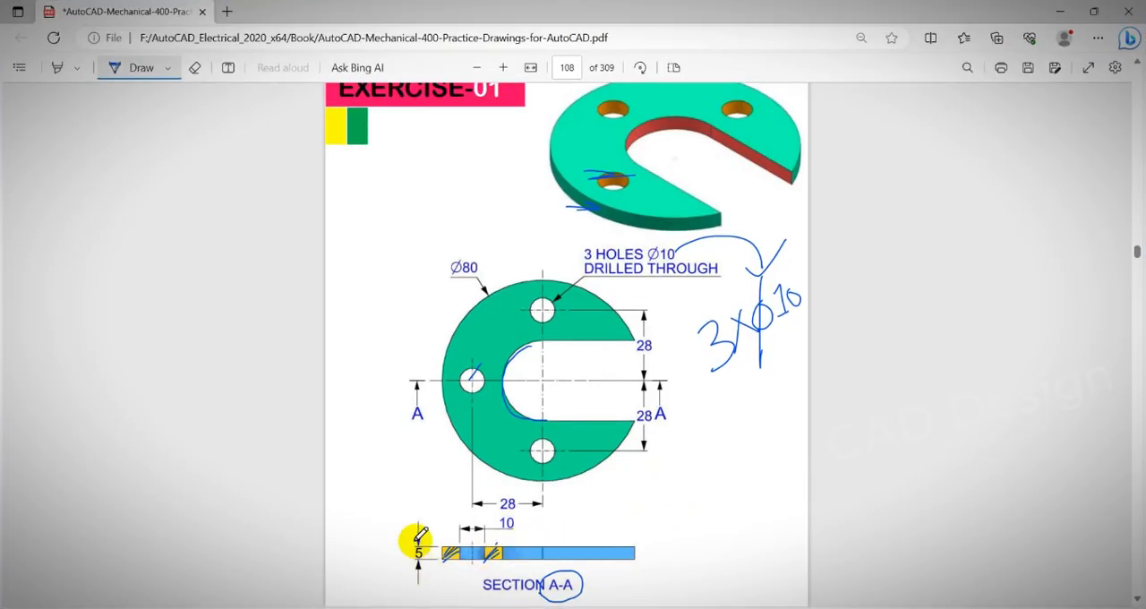
pyautogui.moveTo(409, 538)
pyautogui.mouseDown()
pyautogui.moveTo(403, 568)
pyautogui.moveTo(436, 532)
pyautogui.moveTo(412, 541)
pyautogui.mouseUp()
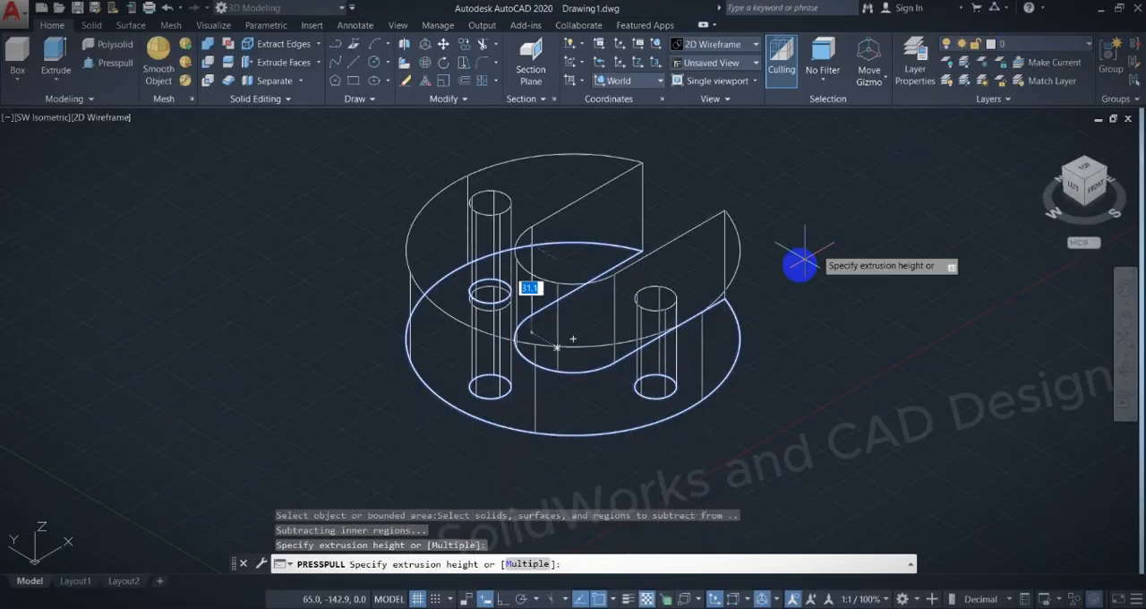
pyautogui.click(1059, 12)
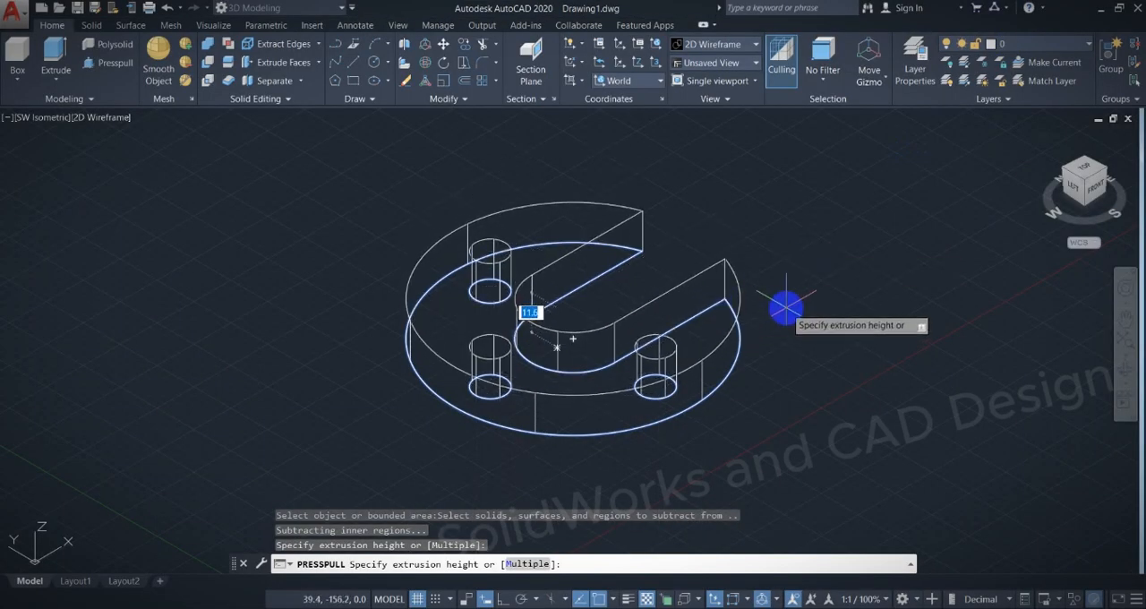
pyautogui.press('Return')
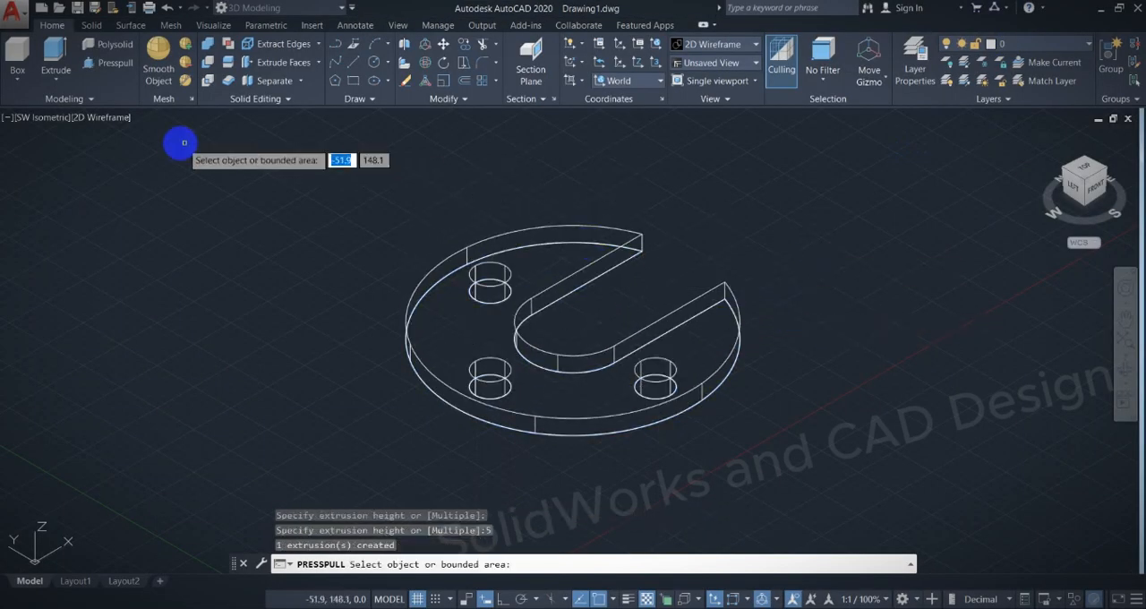
pyautogui.press('Return')
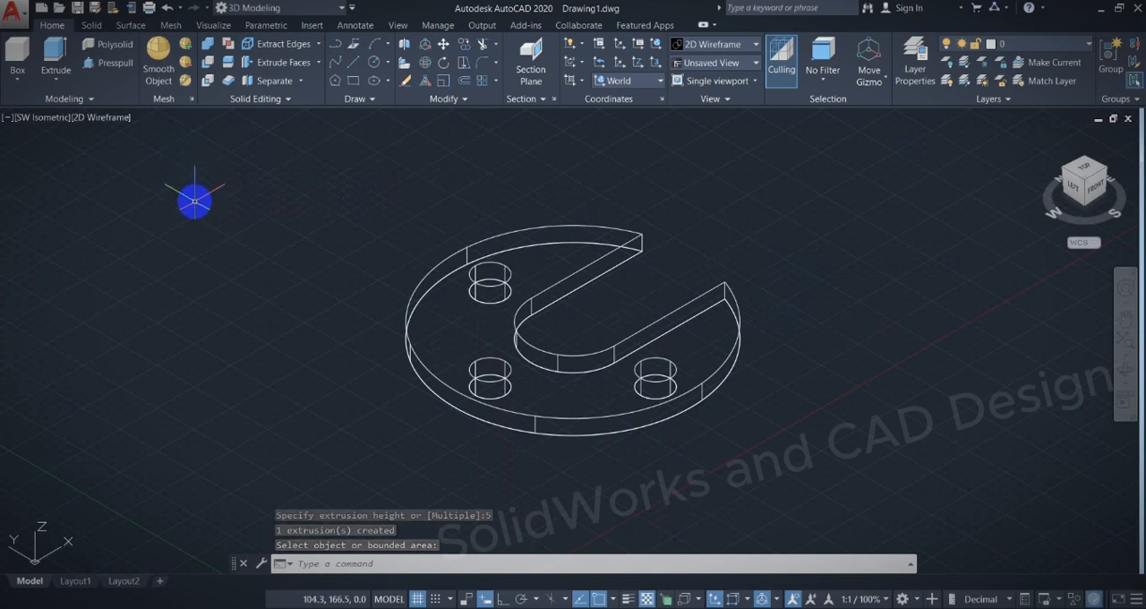
# Set the visual style of the extruded plate to Shaded with edges.
pyautogui.click(117, 120)
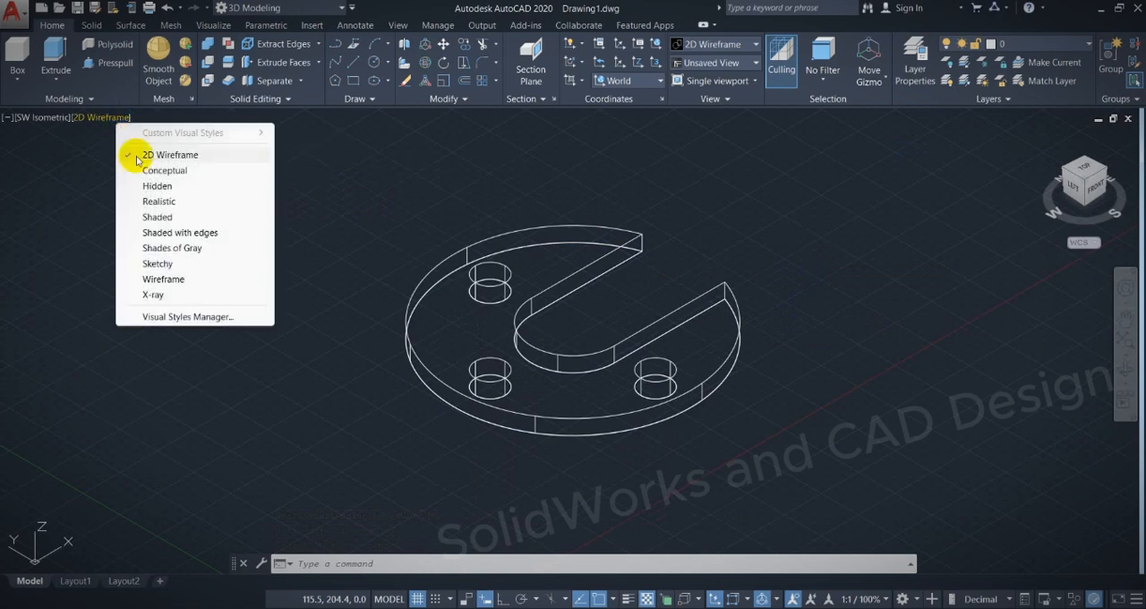
pyautogui.click(125, 121)
pyautogui.click(125, 120)
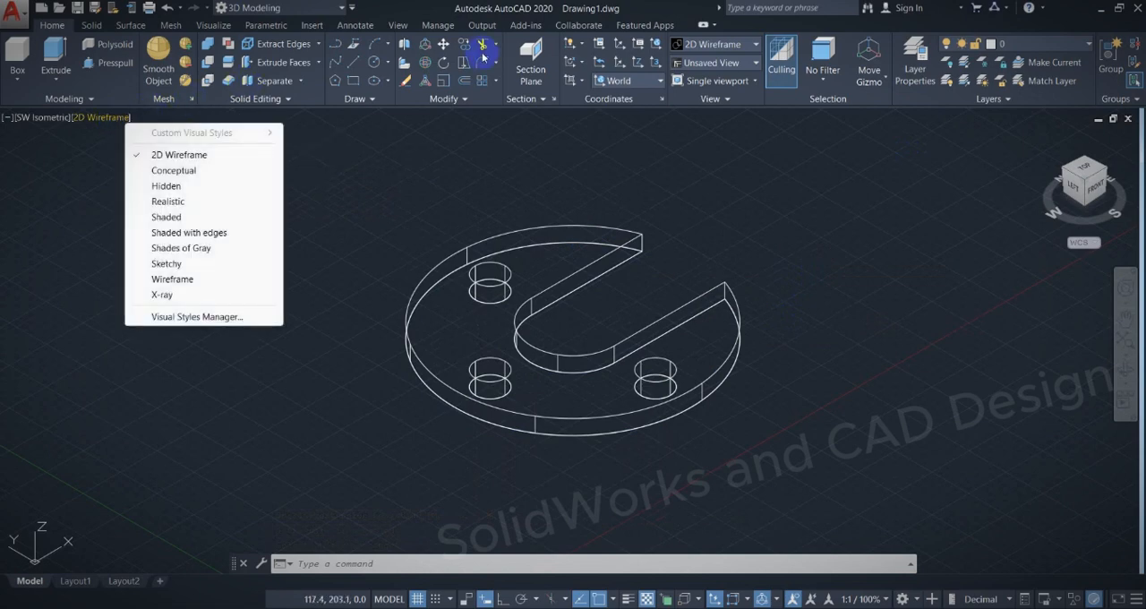
pyautogui.click(724, 64)
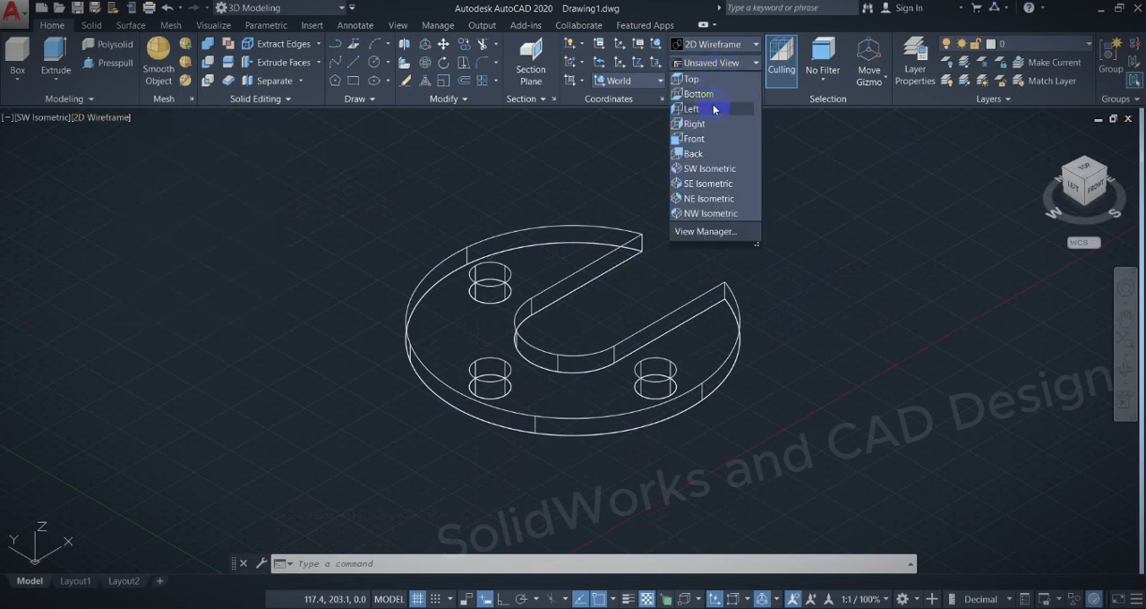
pyautogui.click(738, 49)
pyautogui.click(737, 51)
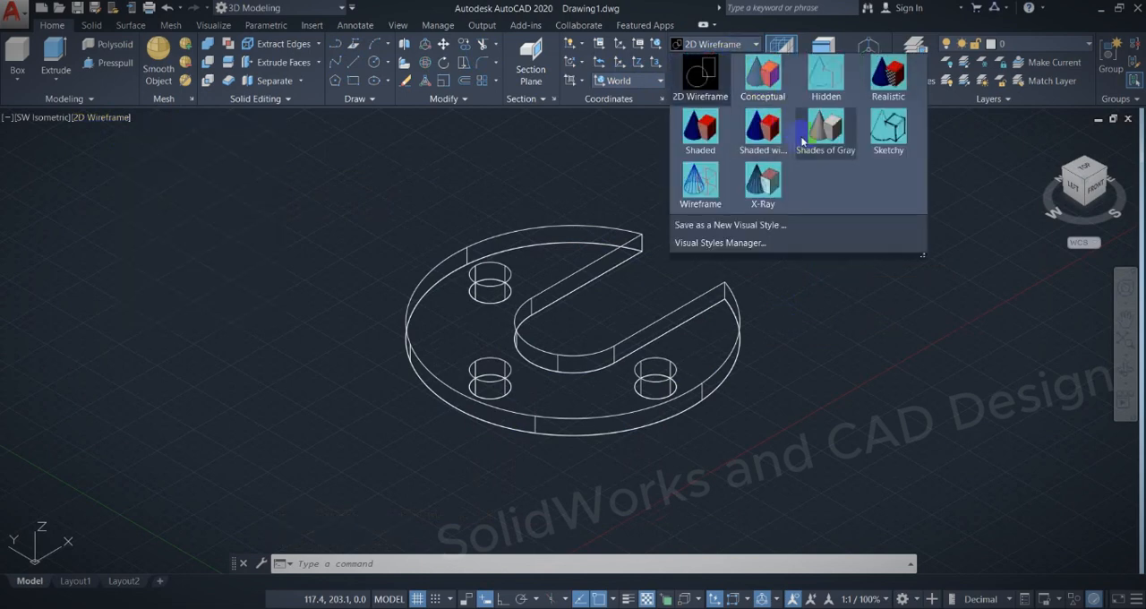
pyautogui.click(770, 120)
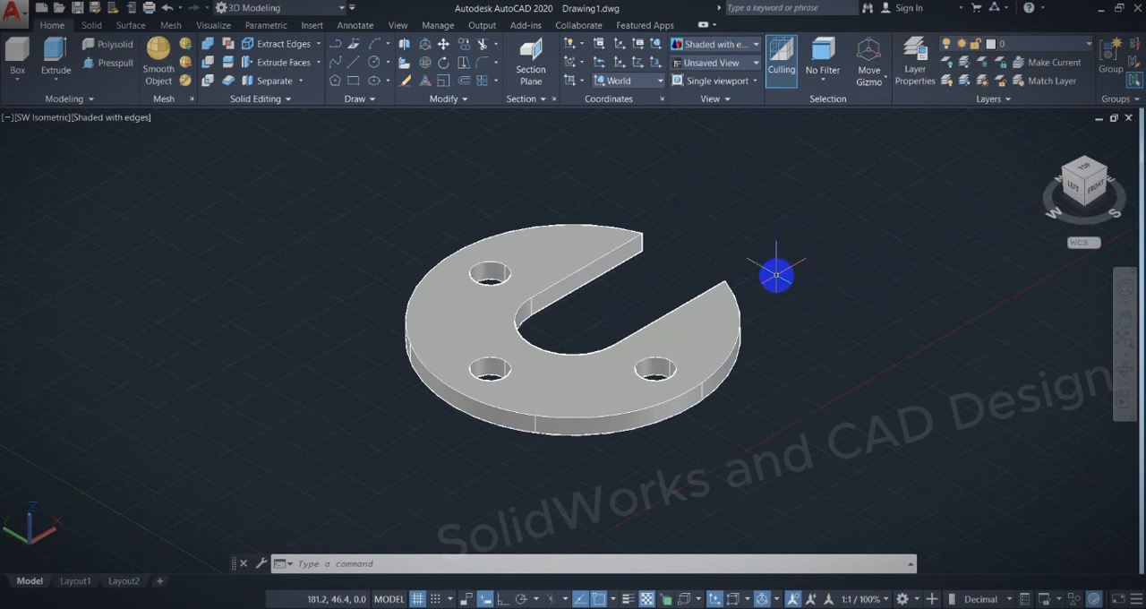
# Orbit around the shaded plate to inspect its solid body, and restore the SW Isometric view.
pyautogui.keyDown('shift'); pyautogui.moveTo(777, 275); pyautogui.dragTo(677, 238, button='middle'); pyautogui.keyUp('shift')
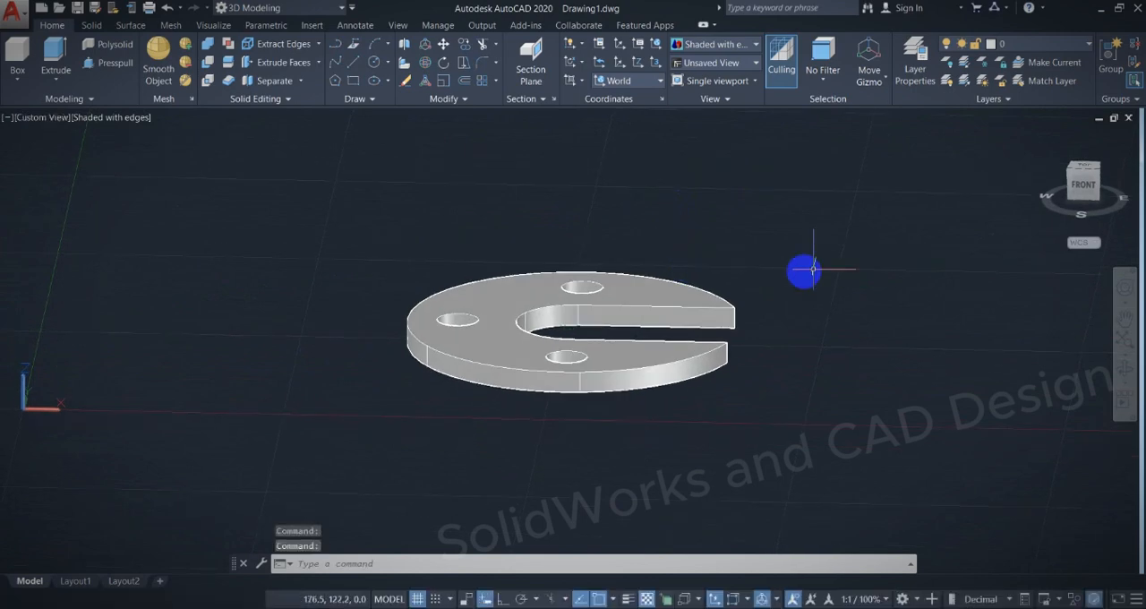
pyautogui.click(1071, 171)
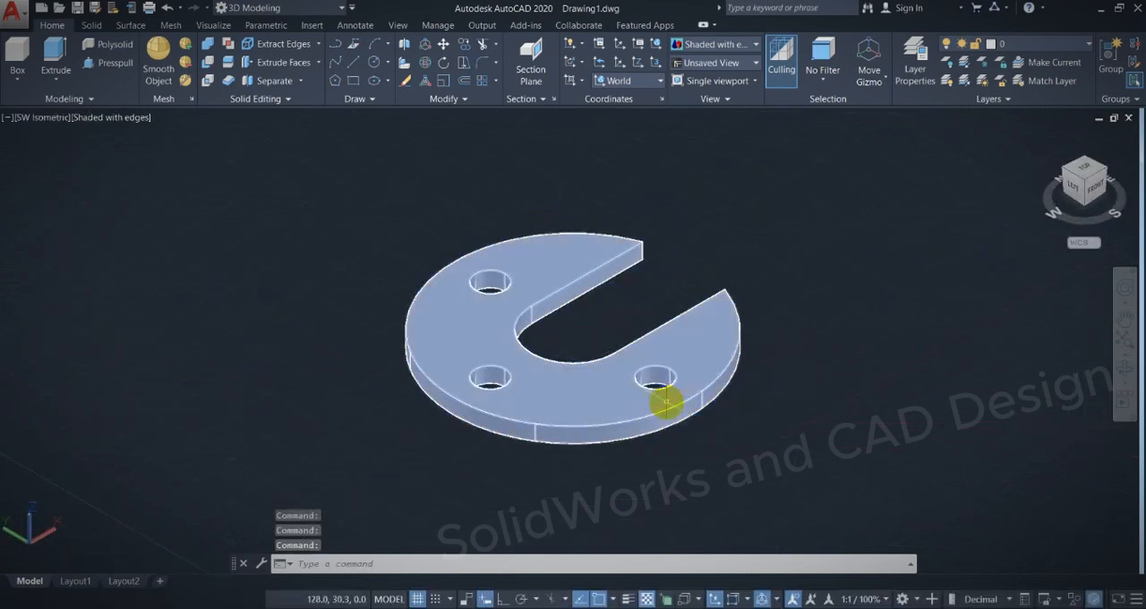
pyautogui.moveTo(737, 374)
pyautogui.mouseDown()
pyautogui.moveTo(704, 454)
pyautogui.moveTo(730, 397)
pyautogui.moveTo(723, 417)
pyautogui.mouseUp()
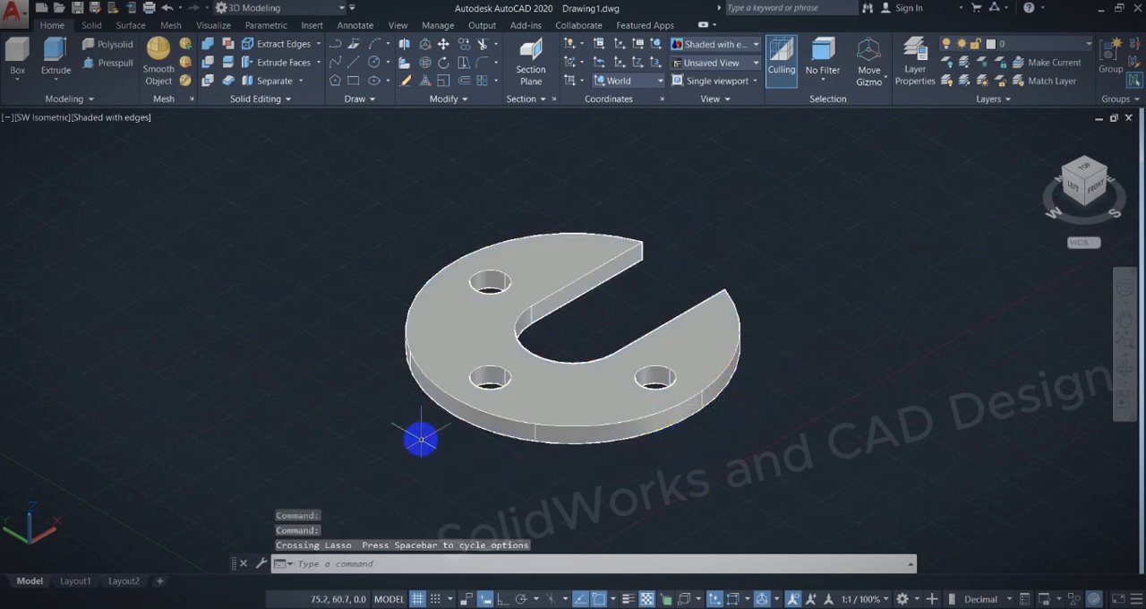
pyautogui.moveTo(417, 403)
pyautogui.mouseDown()
pyautogui.moveTo(410, 430)
pyautogui.moveTo(417, 410)
pyautogui.mouseUp()
pyautogui.moveTo(707, 252)
pyautogui.mouseDown()
pyautogui.moveTo(731, 262)
pyautogui.moveTo(718, 256)
pyautogui.moveTo(728, 242)
pyautogui.mouseUp()
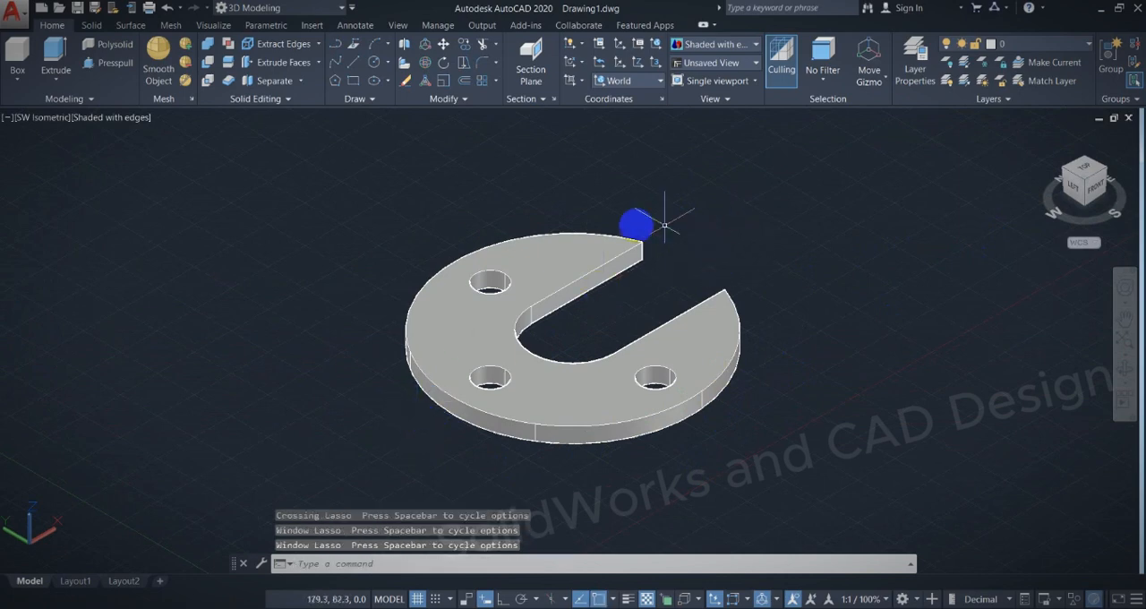
pyautogui.moveTo(405, 267)
pyautogui.mouseDown()
pyautogui.moveTo(427, 266)
pyautogui.moveTo(410, 258)
pyautogui.mouseUp()
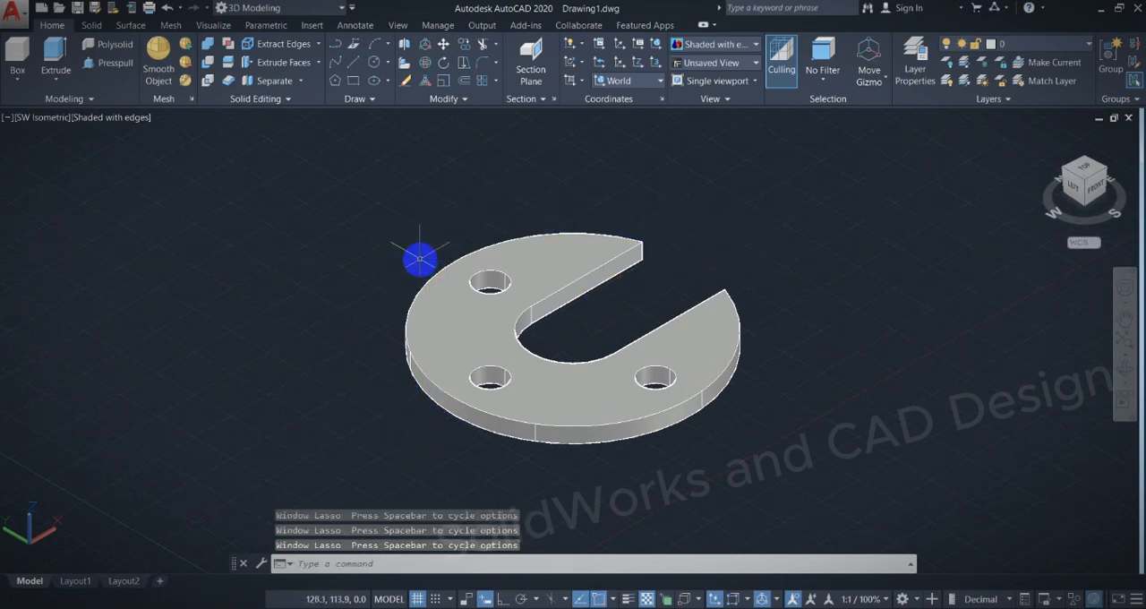
pyautogui.click(495, 329)
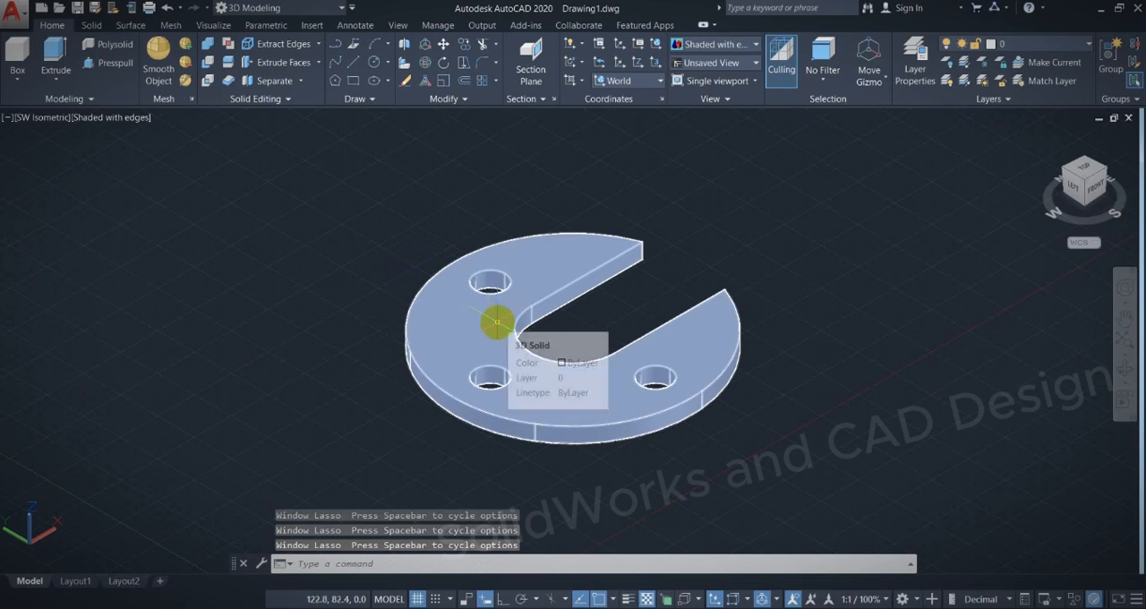
pyautogui.press('Escape')
# Inspect the plate from the Front, Top and Left views, and return to SW Isometric.
pyautogui.click(1086, 195)
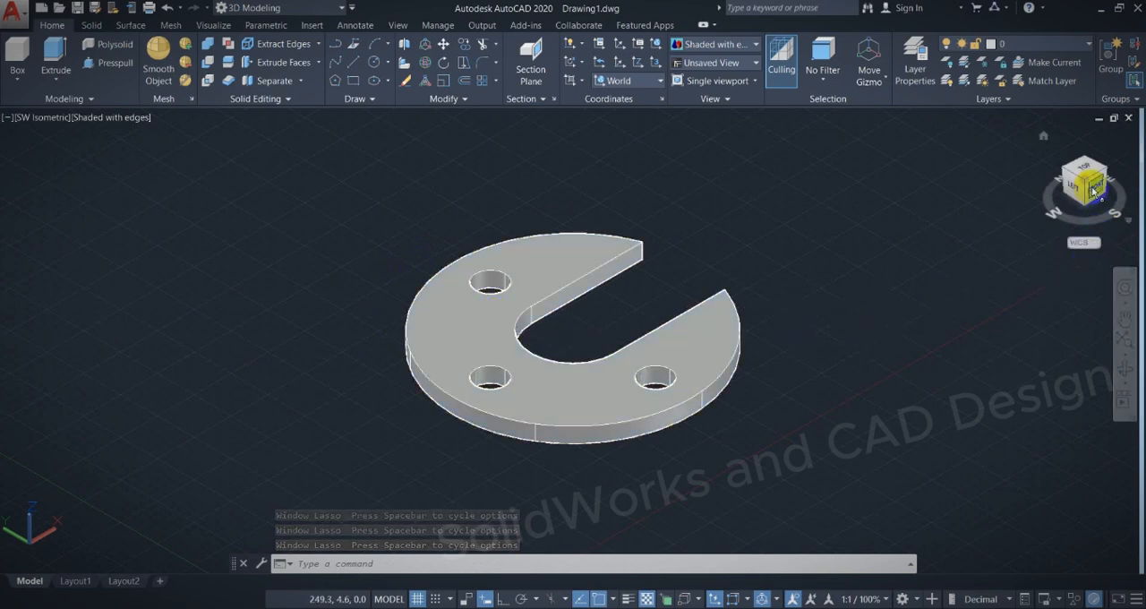
pyautogui.click(1087, 195)
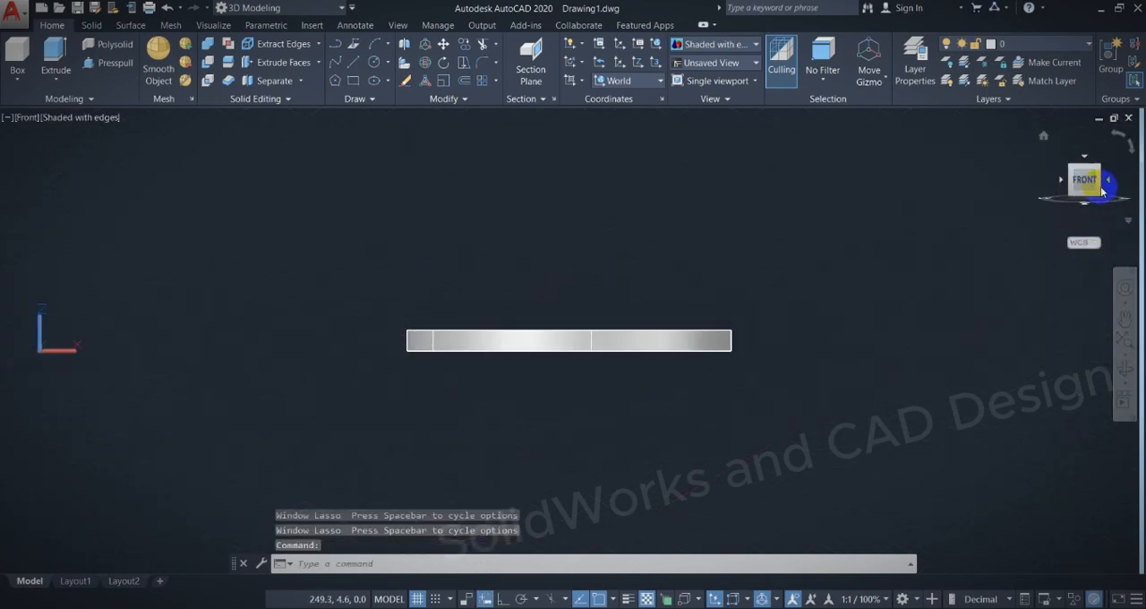
pyautogui.click(1092, 165)
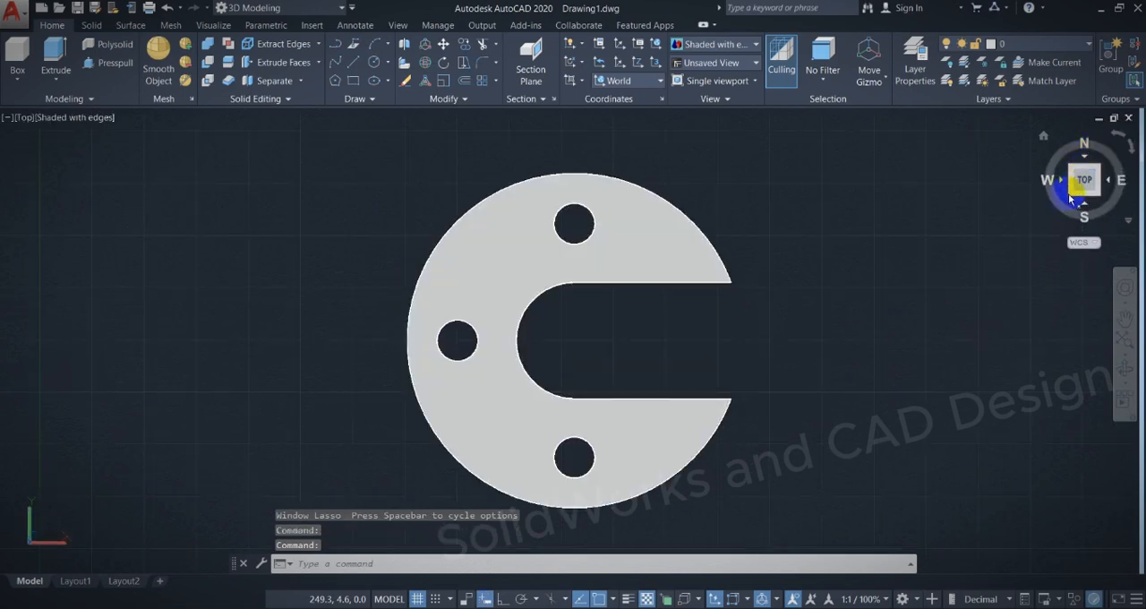
pyautogui.click(1072, 199)
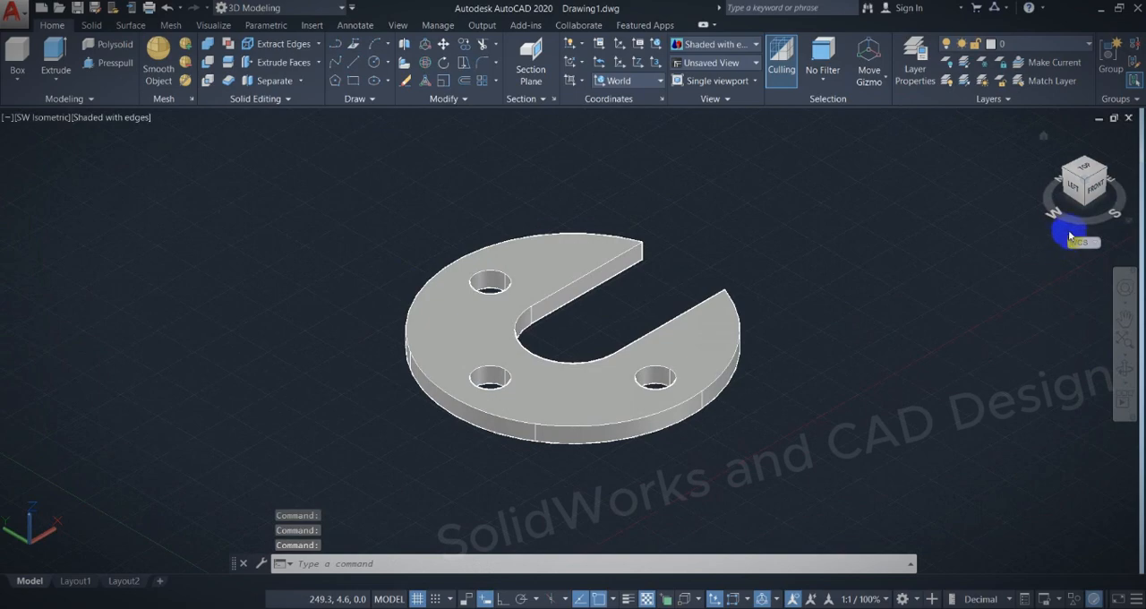
pyautogui.click(1072, 194)
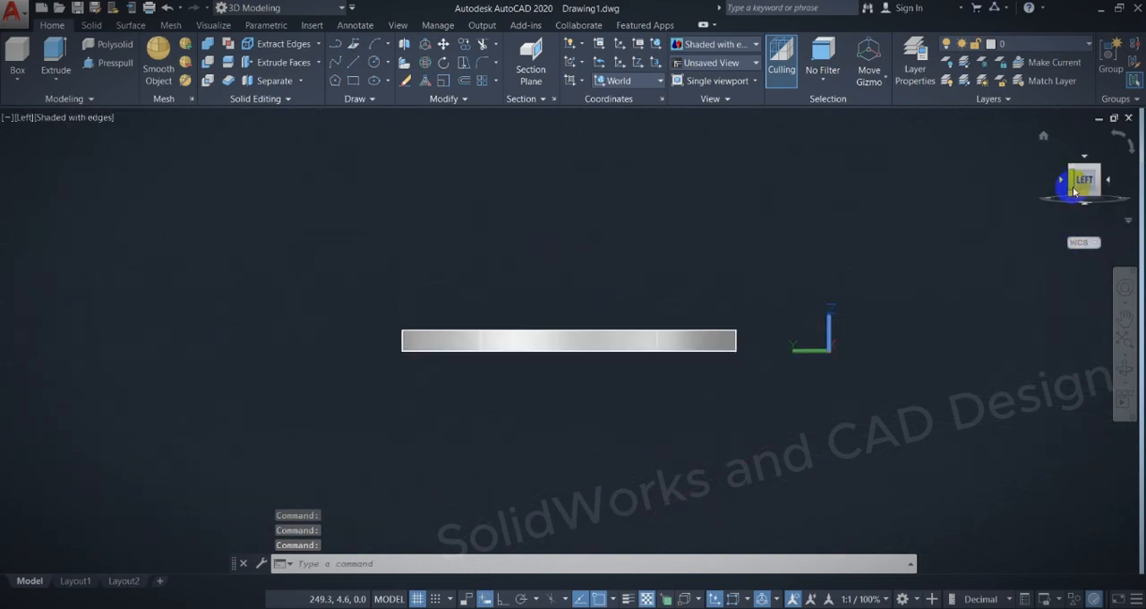
pyautogui.click(1101, 169)
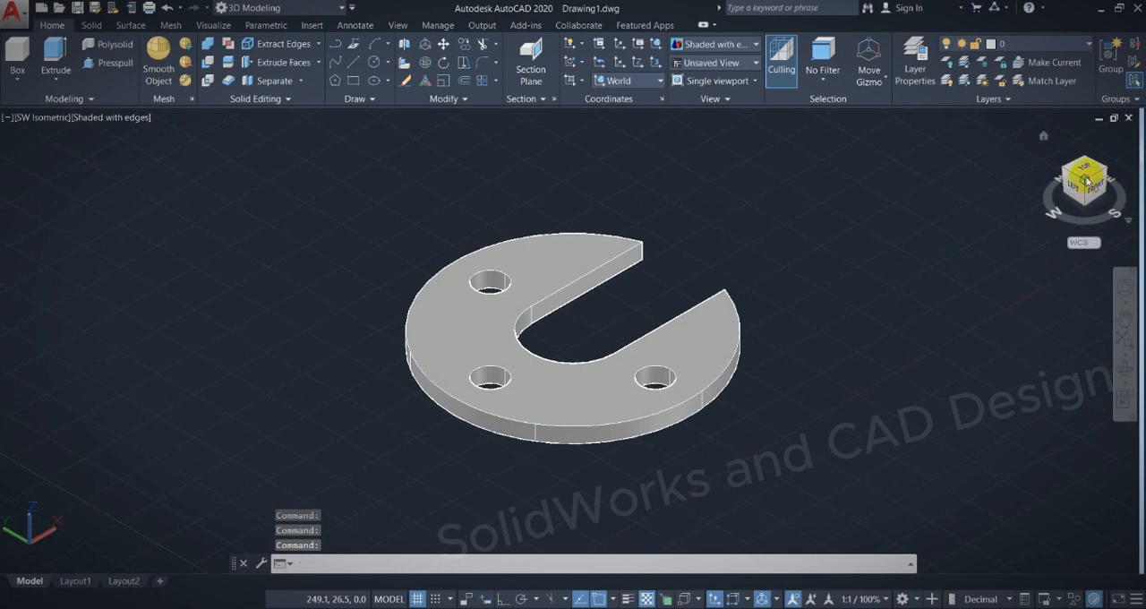
pyautogui.click(1094, 195)
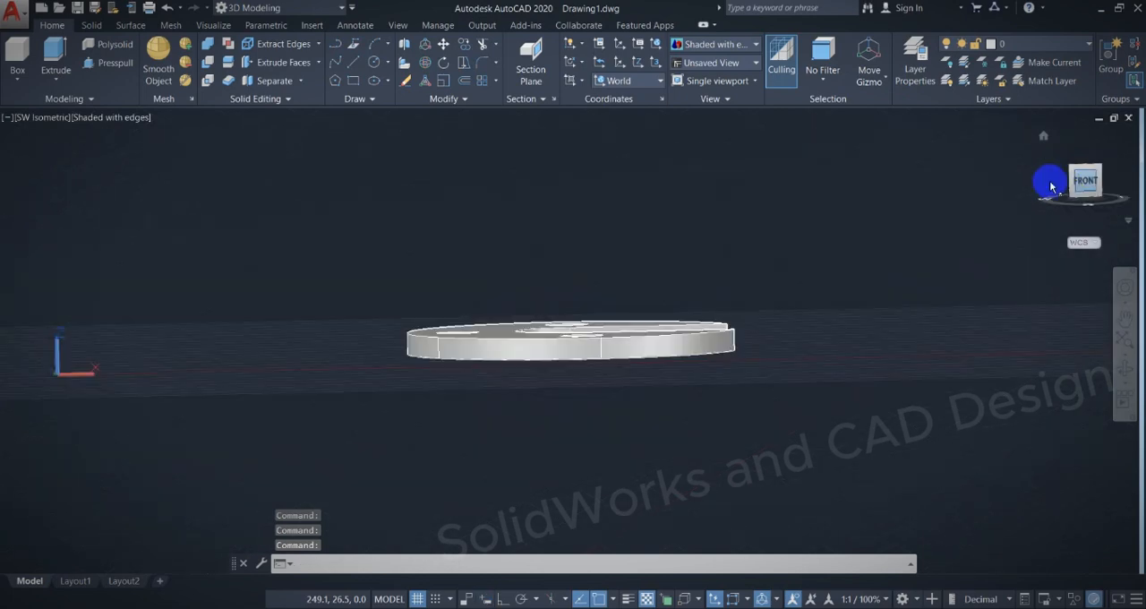
pyautogui.click(1073, 177)
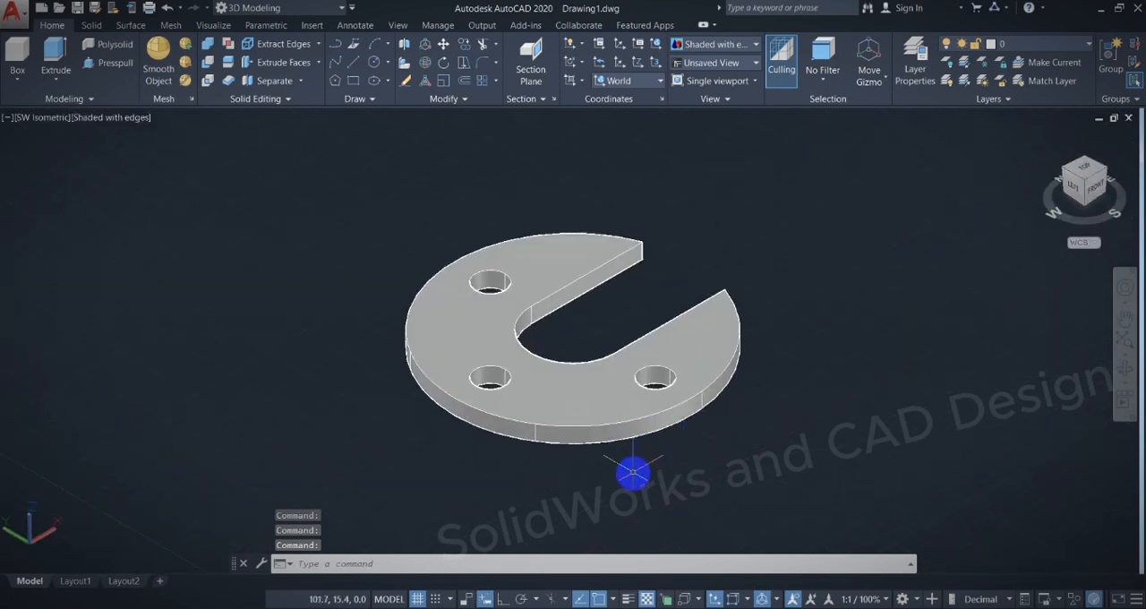
# Switch to the PDF exercise, mark the spot beside the section arrow A below the 28 dimensions, and return to AutoCAD.
pyautogui.click(680, 561)
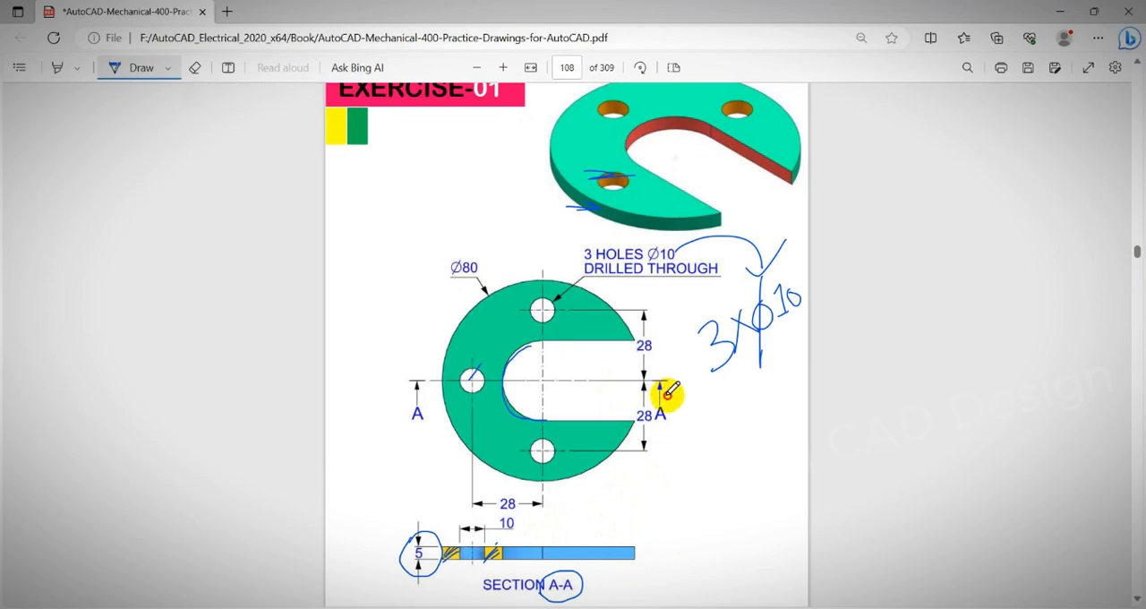
pyautogui.moveTo(666, 395); pyautogui.dragTo(686, 388)
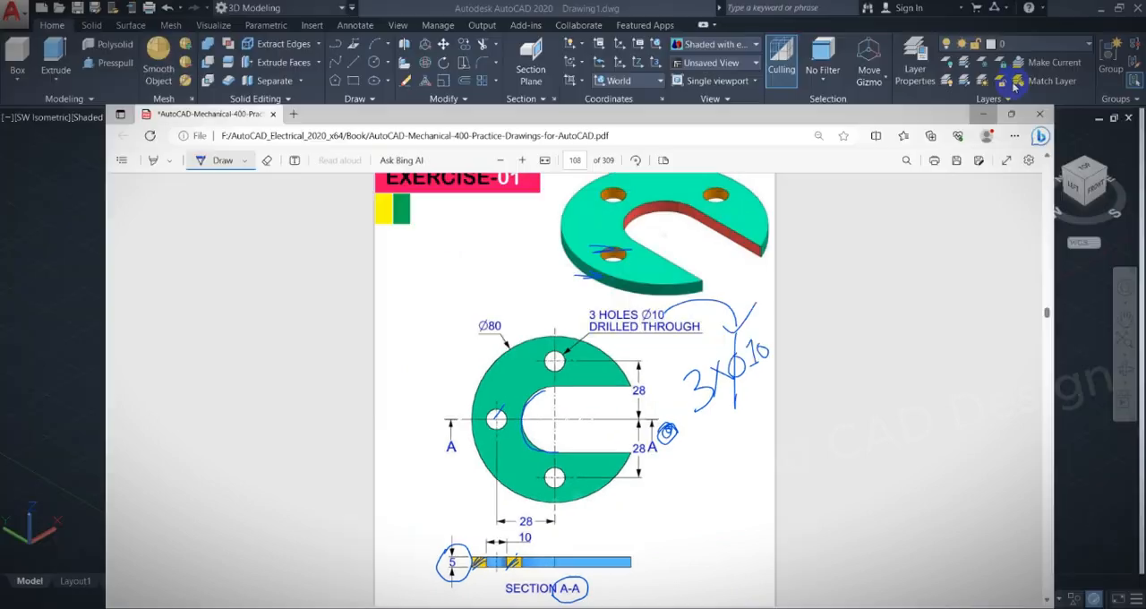
pyautogui.click(1059, 10)
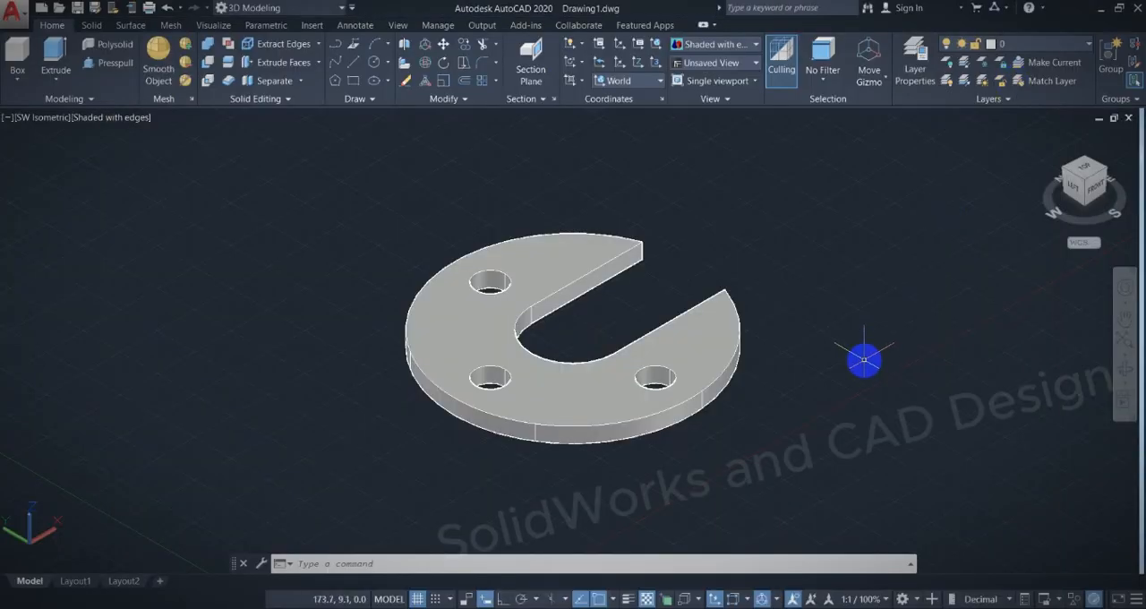
# Orbit to a low front view to examine the plate's edge and section direction, and restore SW Isometric.
pyautogui.keyDown('shift'); pyautogui.moveTo(864, 360); pyautogui.dragTo(678, 427, button='middle'); pyautogui.keyUp('shift')
pyautogui.click(583, 353)
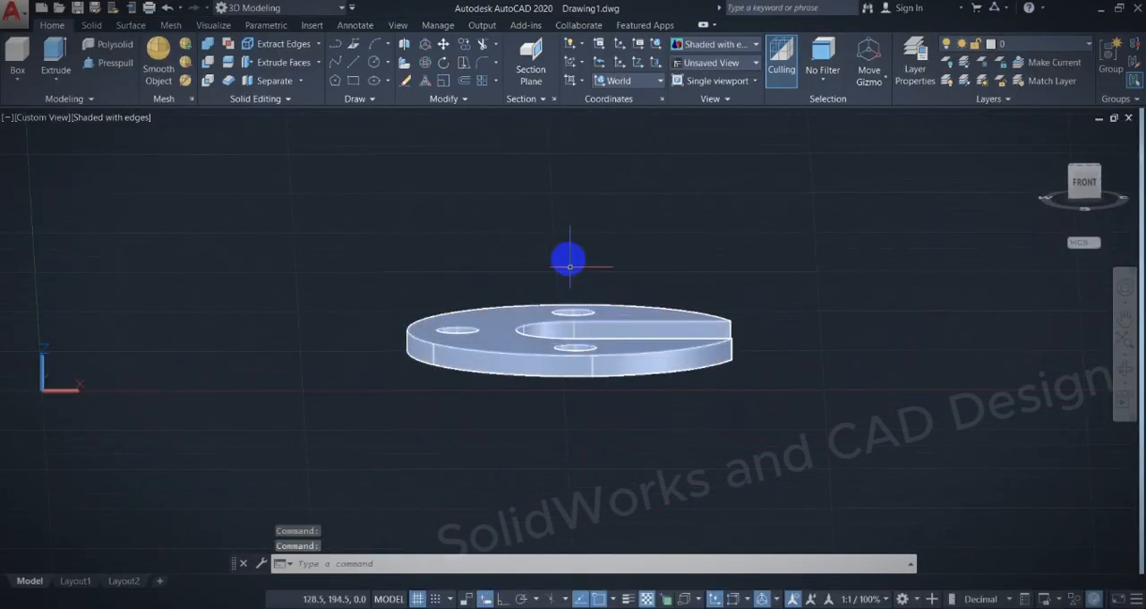
pyautogui.moveTo(569, 266)
pyautogui.mouseDown()
pyautogui.moveTo(582, 336)
pyautogui.moveTo(564, 178)
pyautogui.moveTo(463, 318)
pyautogui.moveTo(476, 309)
pyautogui.mouseUp()
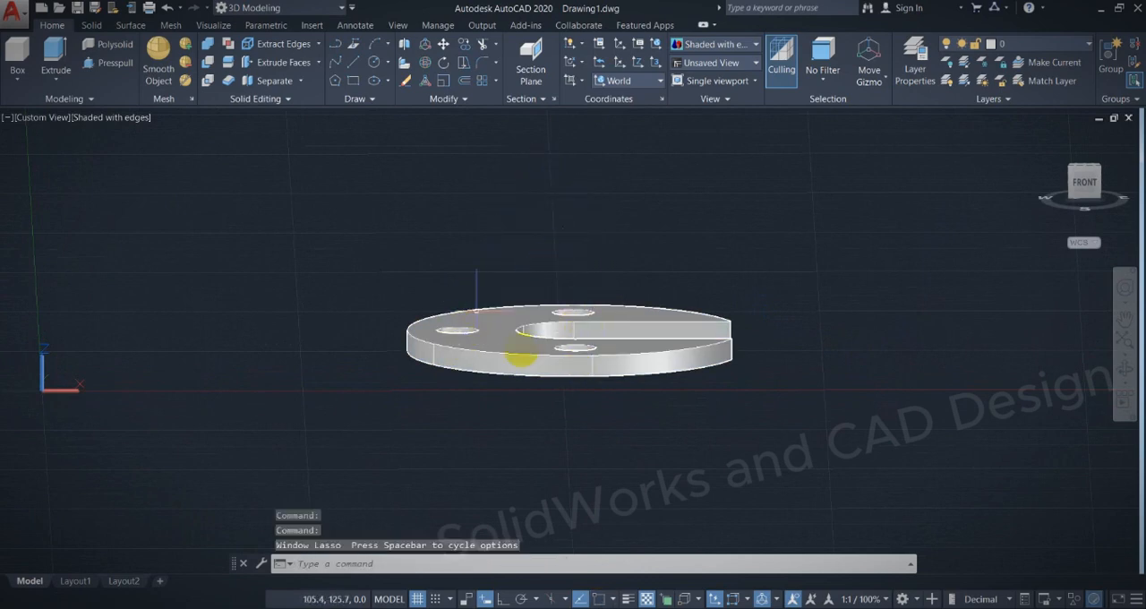
pyautogui.keyDown('shift'); pyautogui.moveTo(553, 417); pyautogui.dragTo(541, 356, button='middle'); pyautogui.keyUp('shift')
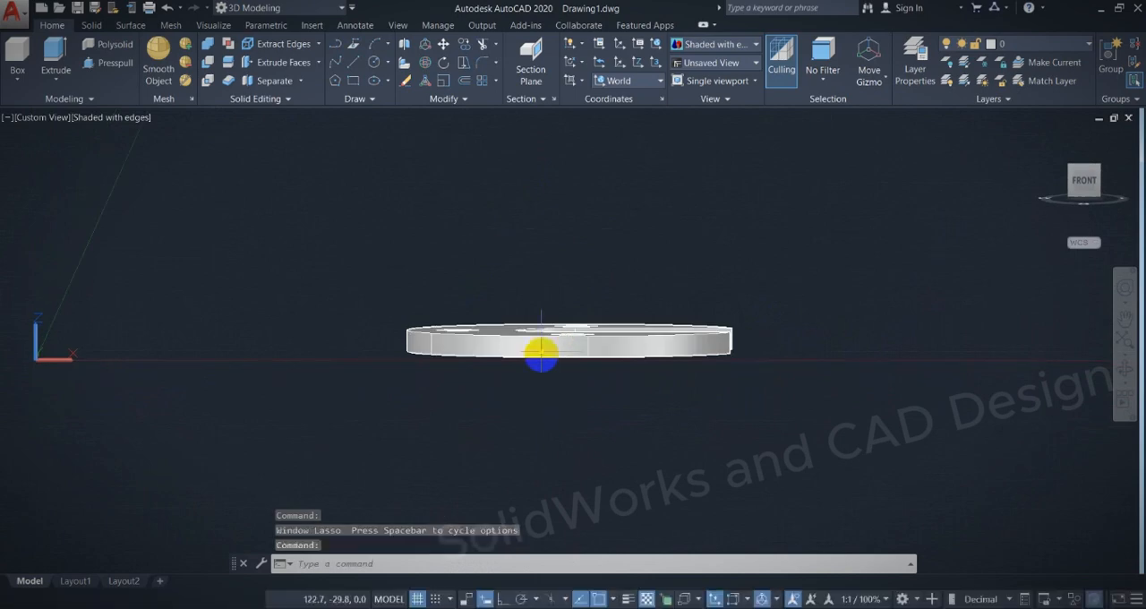
pyautogui.moveTo(582, 224)
pyautogui.mouseDown()
pyautogui.moveTo(580, 313)
pyautogui.moveTo(579, 285)
pyautogui.mouseUp()
pyautogui.moveTo(468, 213)
pyautogui.mouseDown()
pyautogui.moveTo(465, 299)
pyautogui.moveTo(476, 289)
pyautogui.mouseUp()
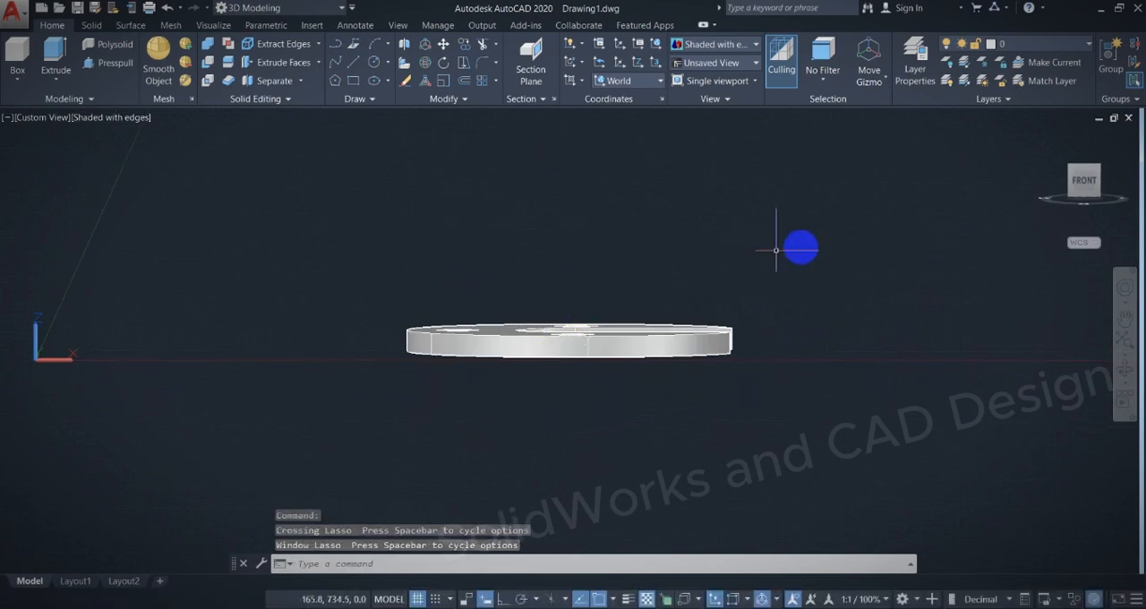
pyautogui.click(1071, 168)
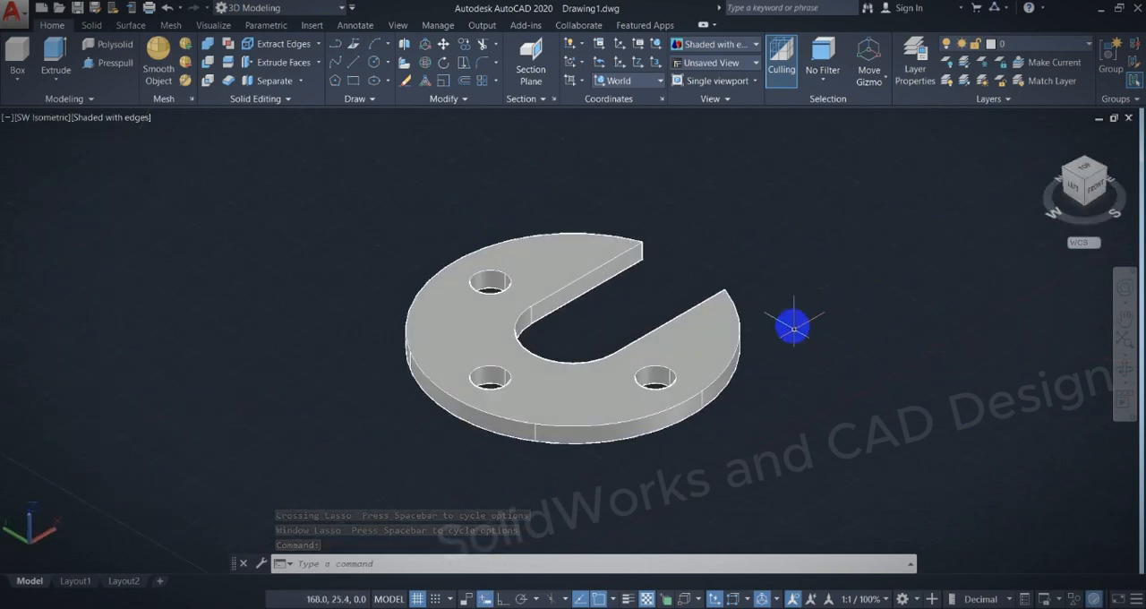
# Zoom out on the finished plate, bring up Exercise-02 on page 109 of the PDF, and return to AutoCAD.
pyautogui.scroll(-2, 826, 262)
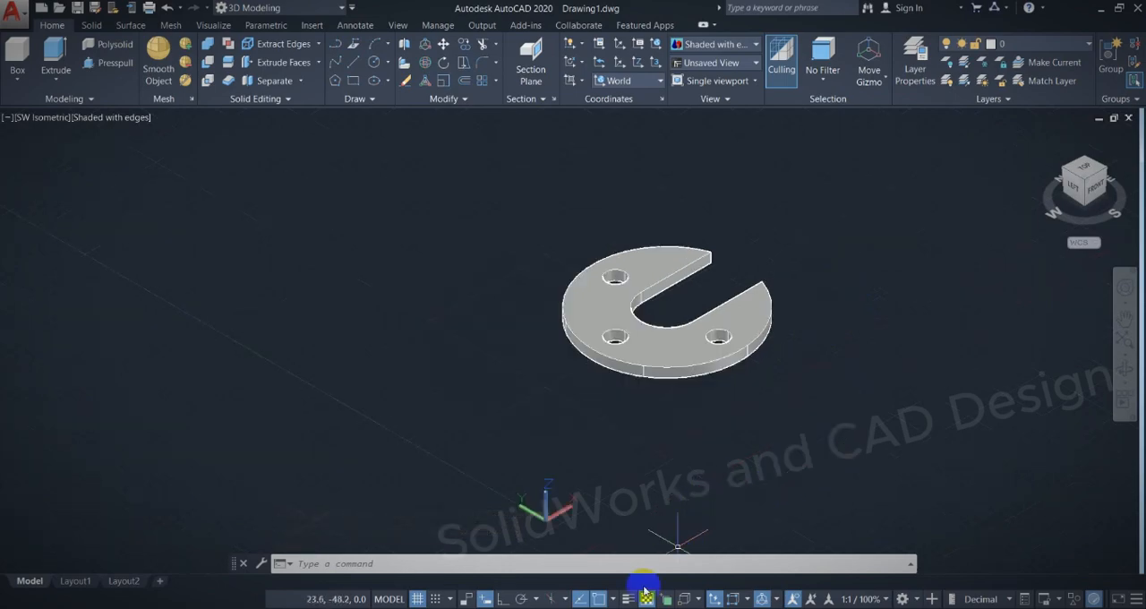
pyautogui.moveTo(644, 593)
pyautogui.click(707, 551)
pyautogui.scroll(-4, 710, 329)
pyautogui.scroll(-5, 710, 329)
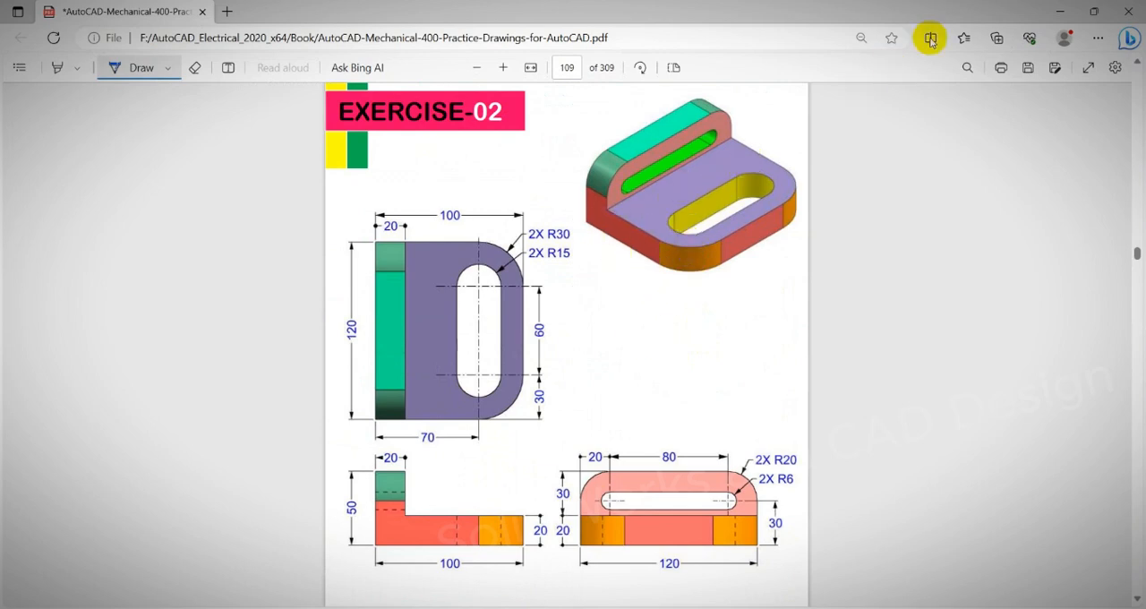
pyautogui.click(1061, 11)
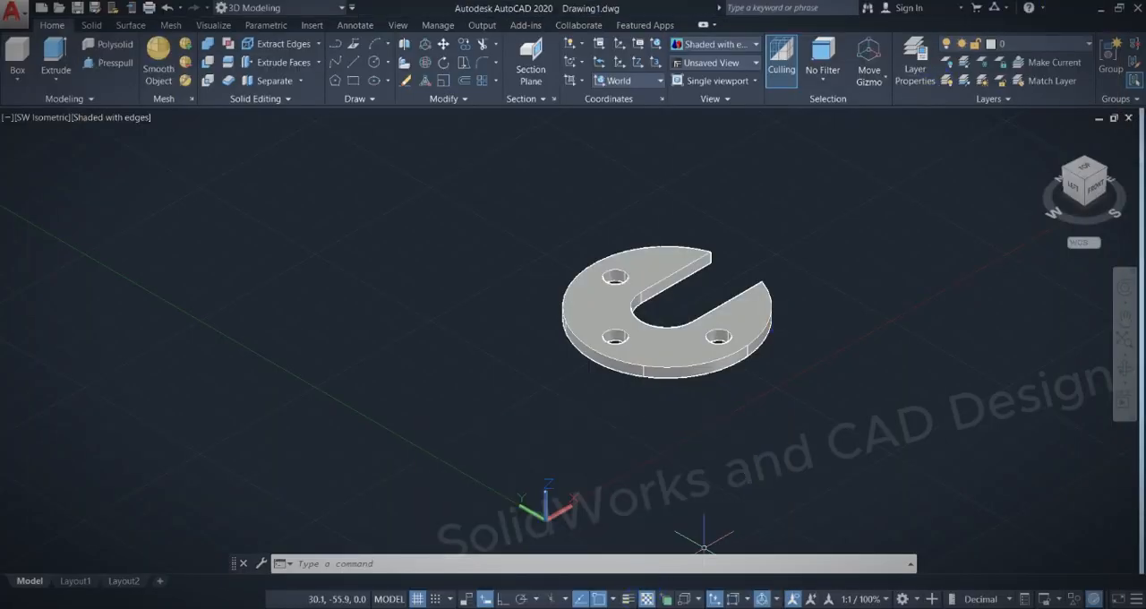
# Switch to the PDF and label the Exercise-02 views by hand as Is, Top, Left and Front.
pyautogui.moveTo(626, 607)
pyautogui.click(682, 564)
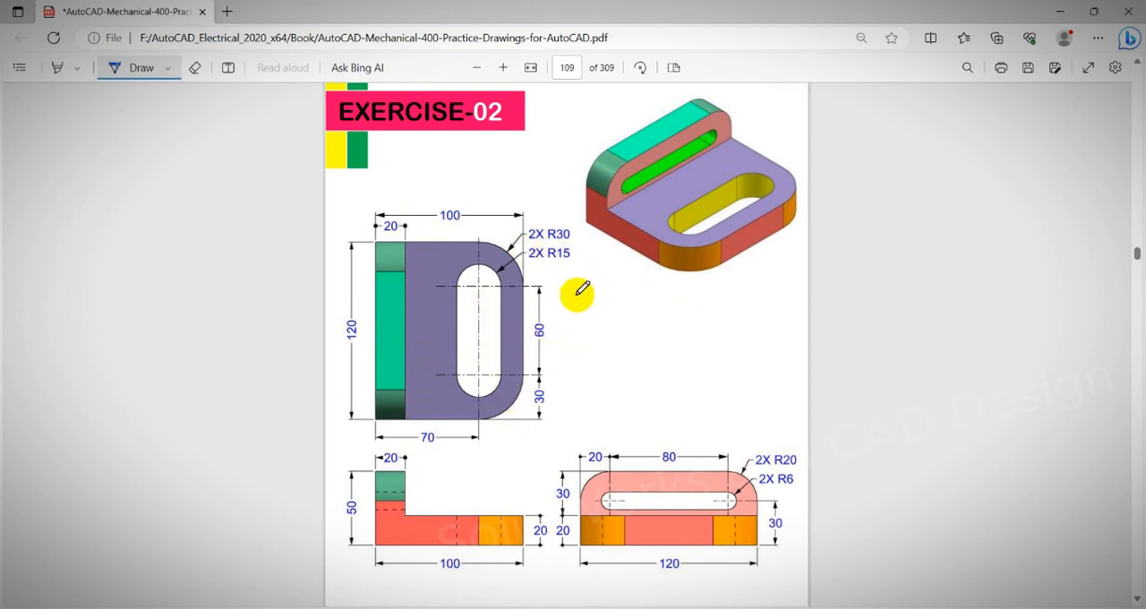
pyautogui.moveTo(683, 291)
pyautogui.mouseDown()
pyautogui.moveTo(720, 277)
pyautogui.moveTo(694, 306)
pyautogui.moveTo(709, 312)
pyautogui.mouseUp()
pyautogui.moveTo(735, 287); pyautogui.dragTo(716, 311)
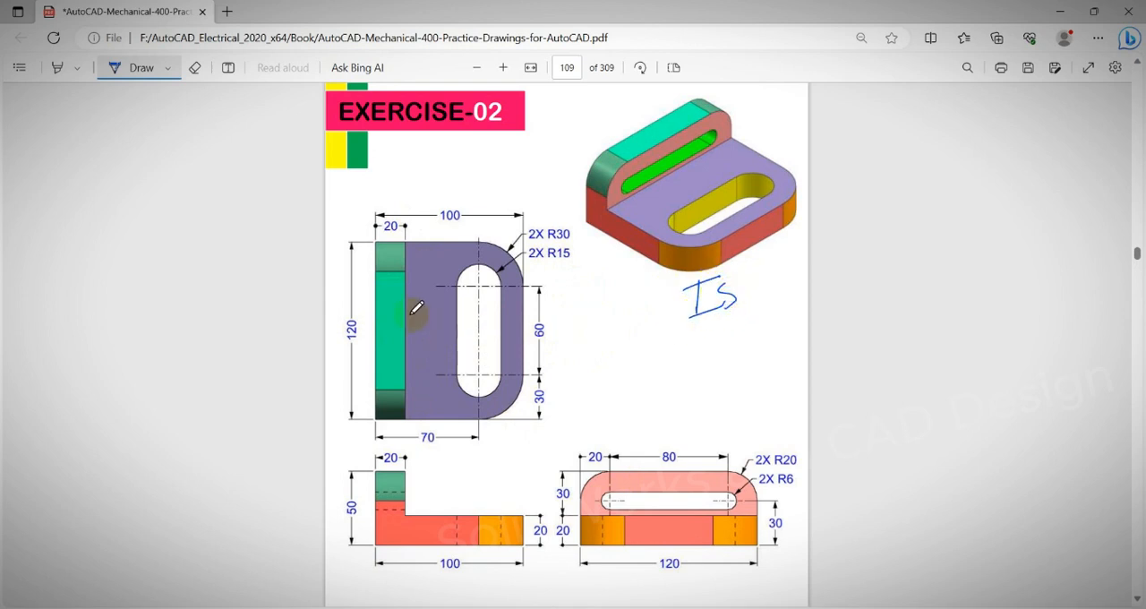
pyautogui.moveTo(456, 328); pyautogui.dragTo(464, 307)
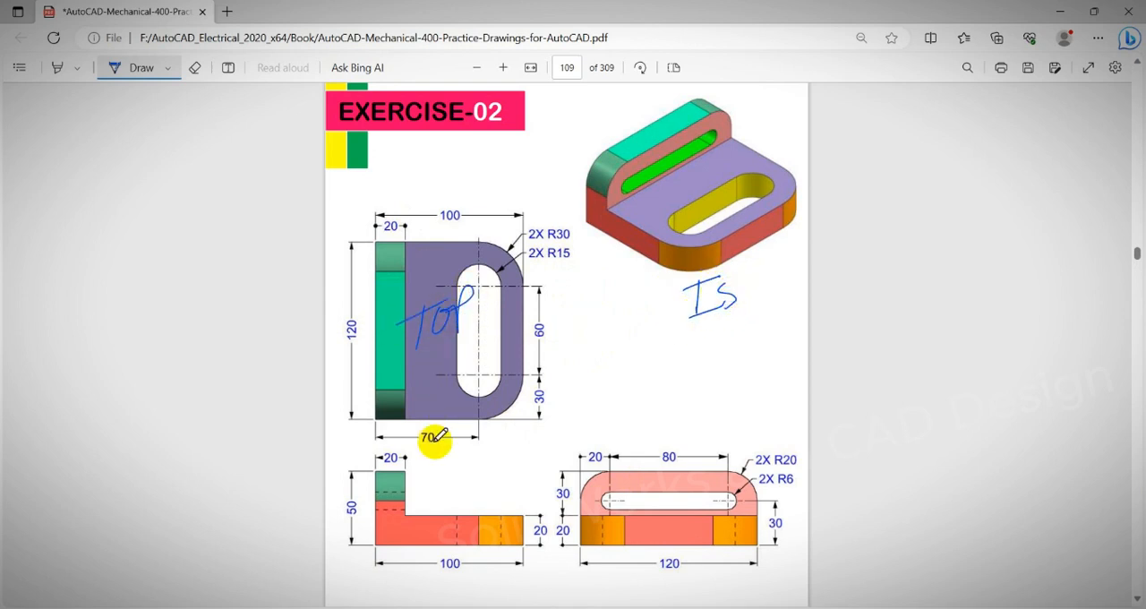
pyautogui.moveTo(437, 481)
pyautogui.mouseDown()
pyautogui.moveTo(441, 515)
pyautogui.moveTo(505, 468)
pyautogui.moveTo(519, 478)
pyautogui.moveTo(525, 453)
pyautogui.mouseUp()
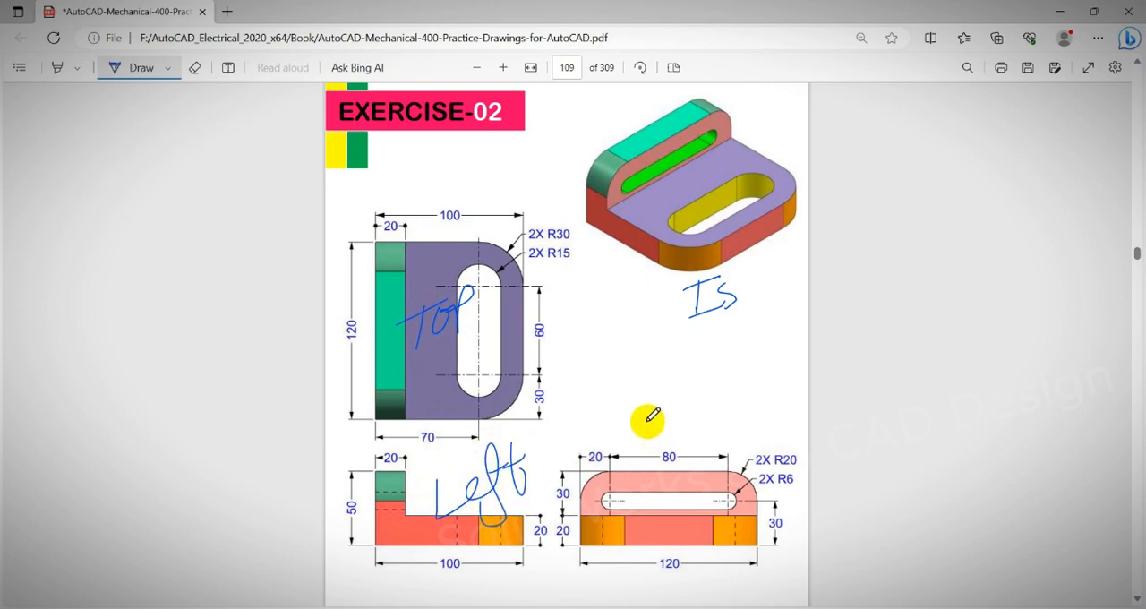
pyautogui.moveTo(652, 403); pyautogui.dragTo(658, 461)
pyautogui.moveTo(631, 441)
pyautogui.mouseDown()
pyautogui.moveTo(773, 388)
pyautogui.moveTo(747, 385)
pyautogui.moveTo(763, 364)
pyautogui.mouseUp()
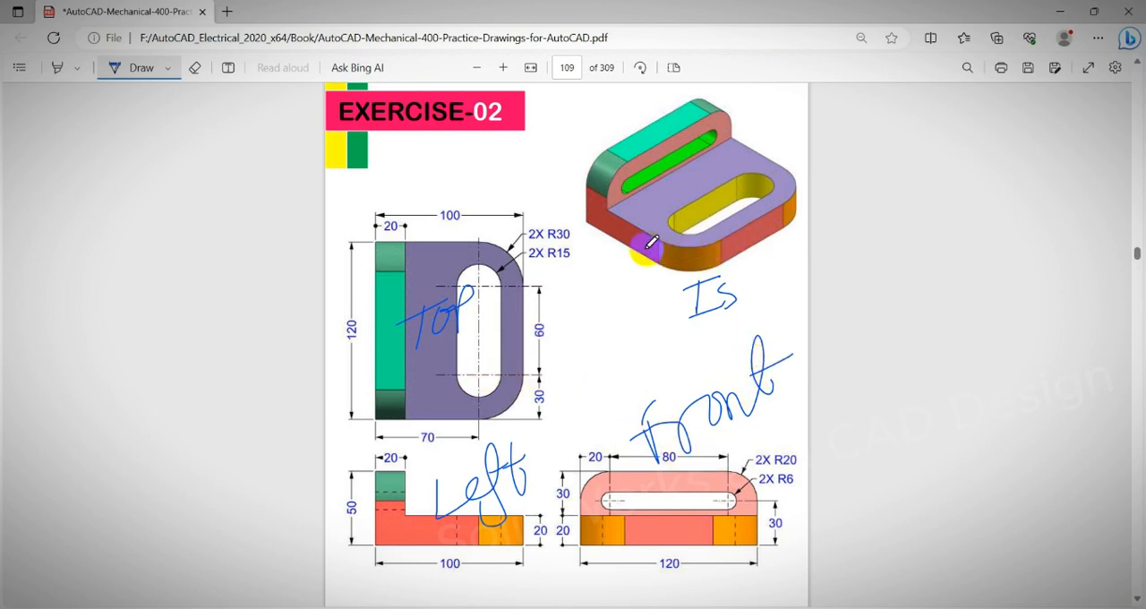
# Return to AutoCAD and check the available workspaces, keeping 3D Modeling current.
pyautogui.click(1063, 14)
pyautogui.scroll(-2, 708, 288)
pyautogui.moveTo(770, 227); pyautogui.dragTo(489, 390, button='middle')
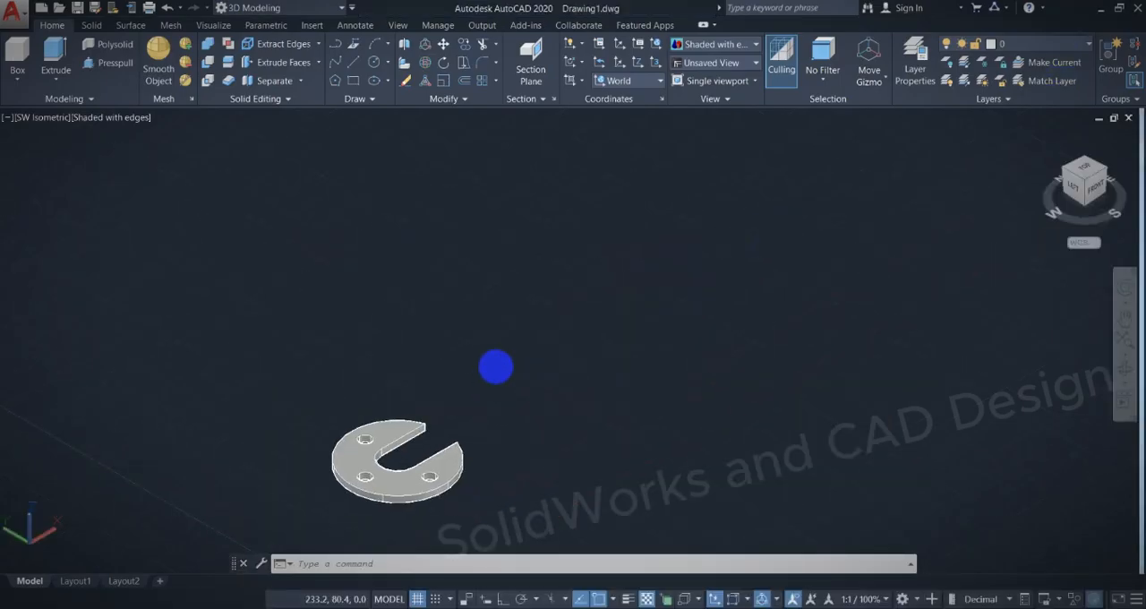
pyautogui.click(300, 9)
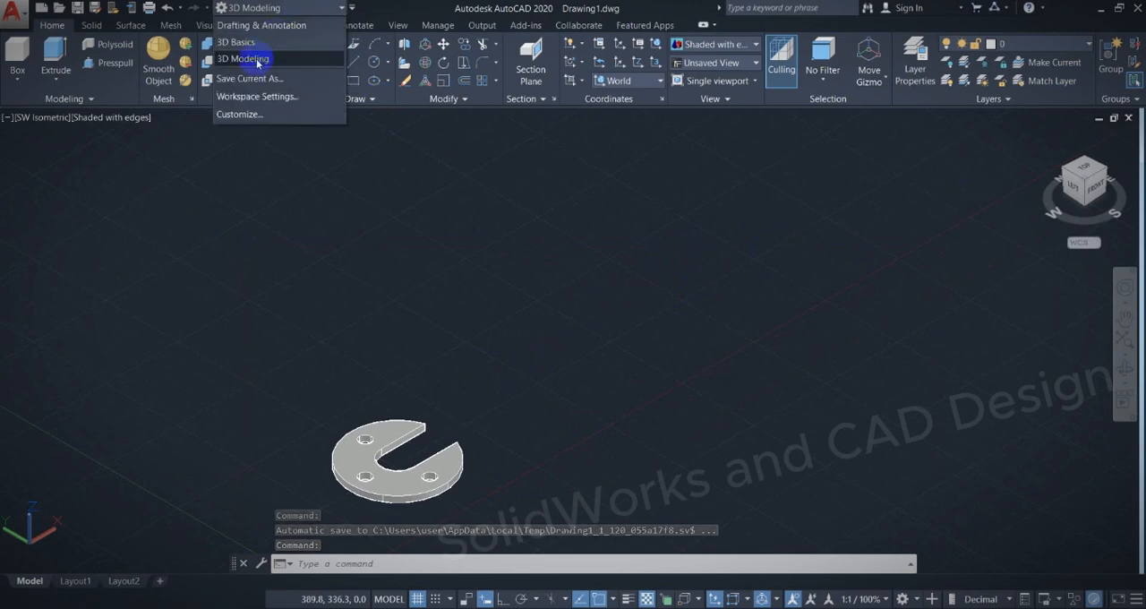
pyautogui.click(528, 283)
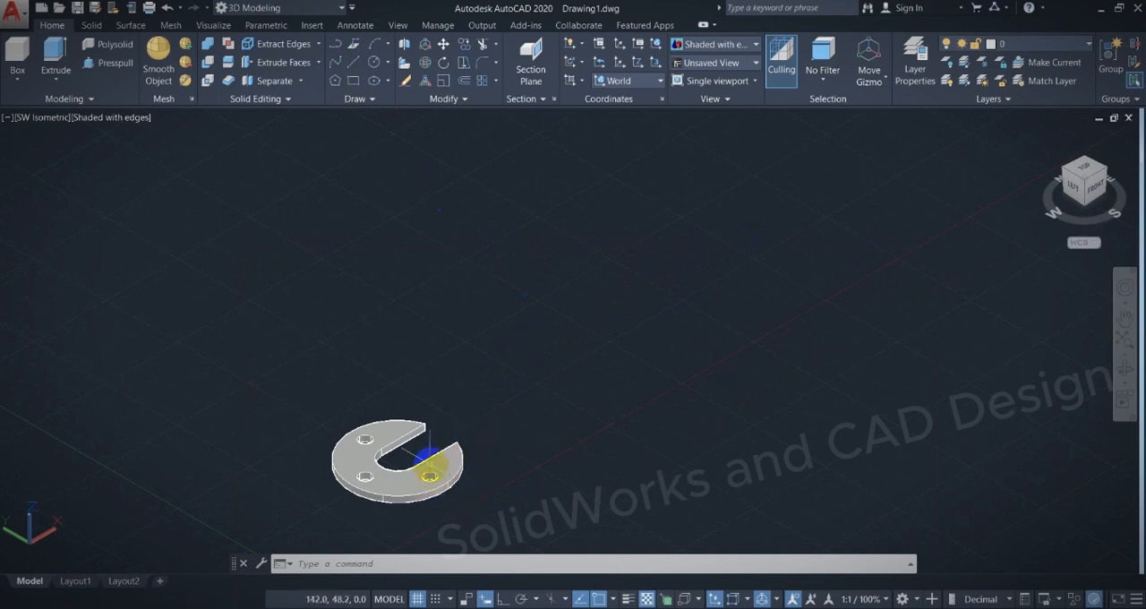
# Copy the slotted plate from the outer tip of its slot to the empty area behind the original.
pyautogui.click(438, 459)
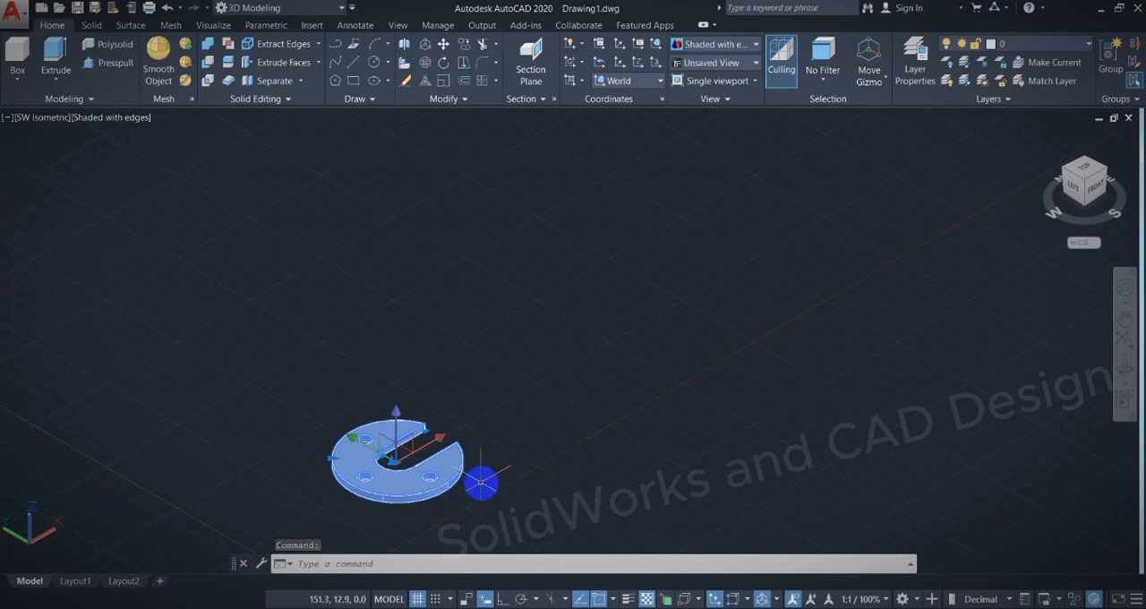
pyautogui.press('Return')
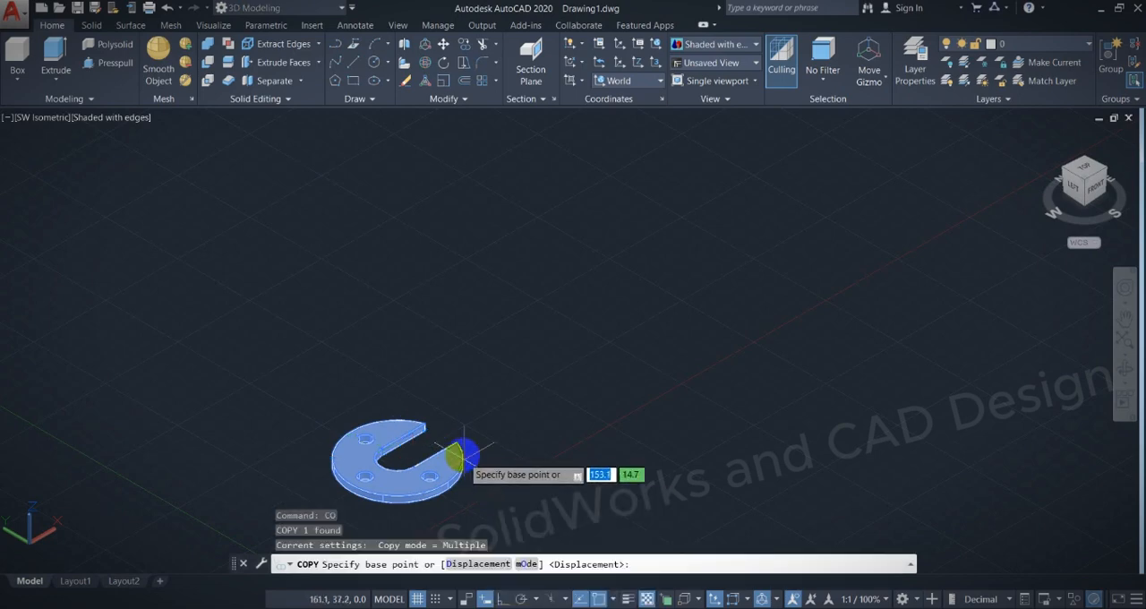
pyautogui.click(462, 444)
pyautogui.press('Escape')
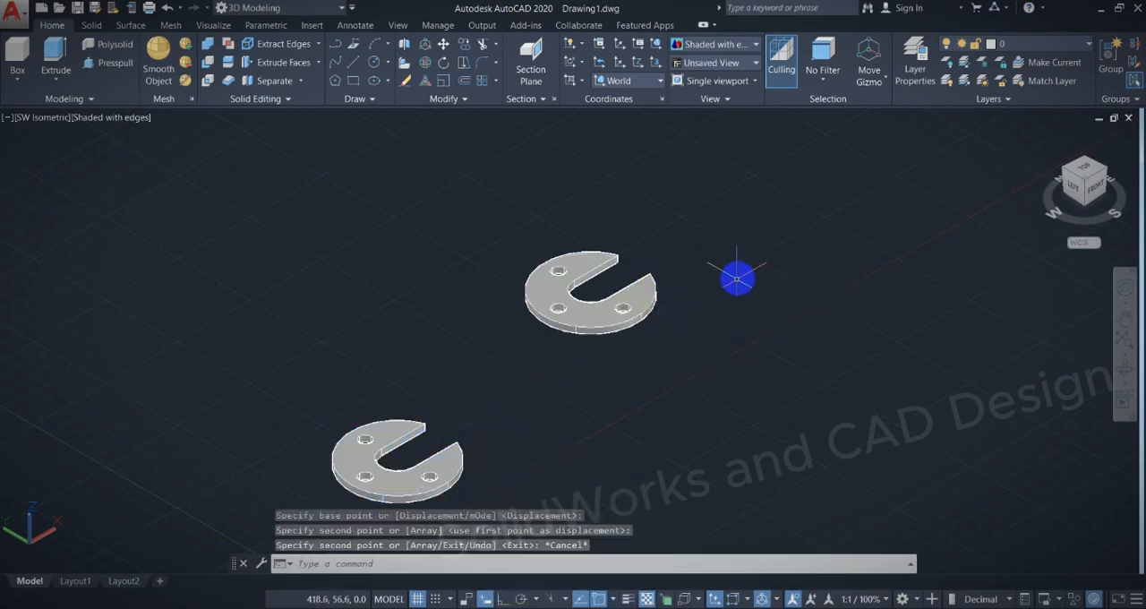
# Orbit to a lower view of both plates, review Exercise-01 on page 108 of the PDF, and return to AutoCAD.
pyautogui.moveTo(737, 274); pyautogui.dragTo(673, 237, button='middle')
pyautogui.click(632, 607)
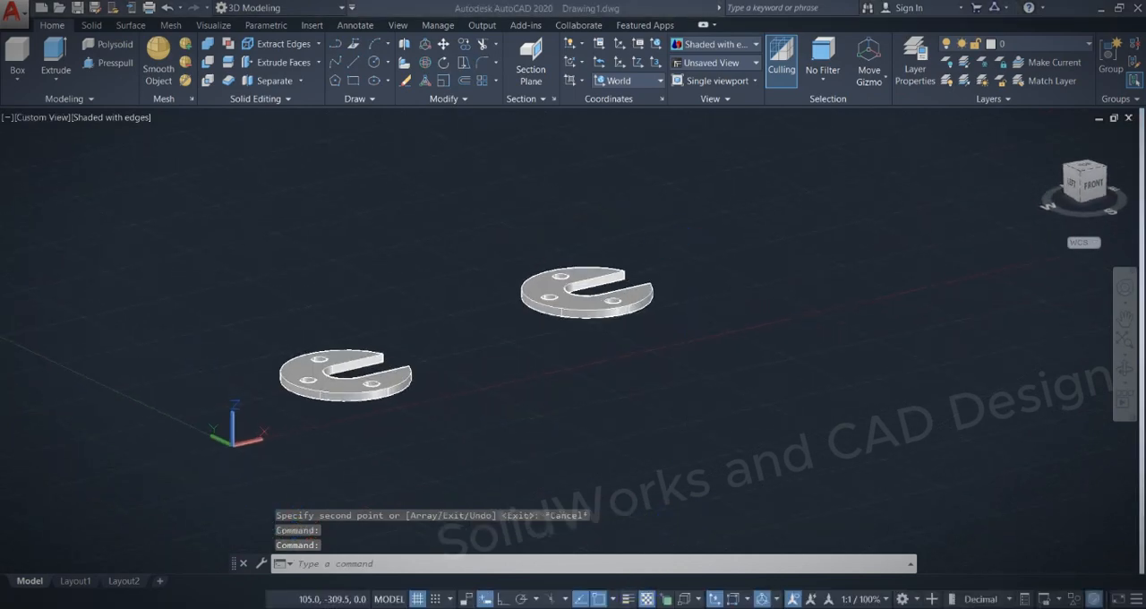
pyautogui.click(652, 567)
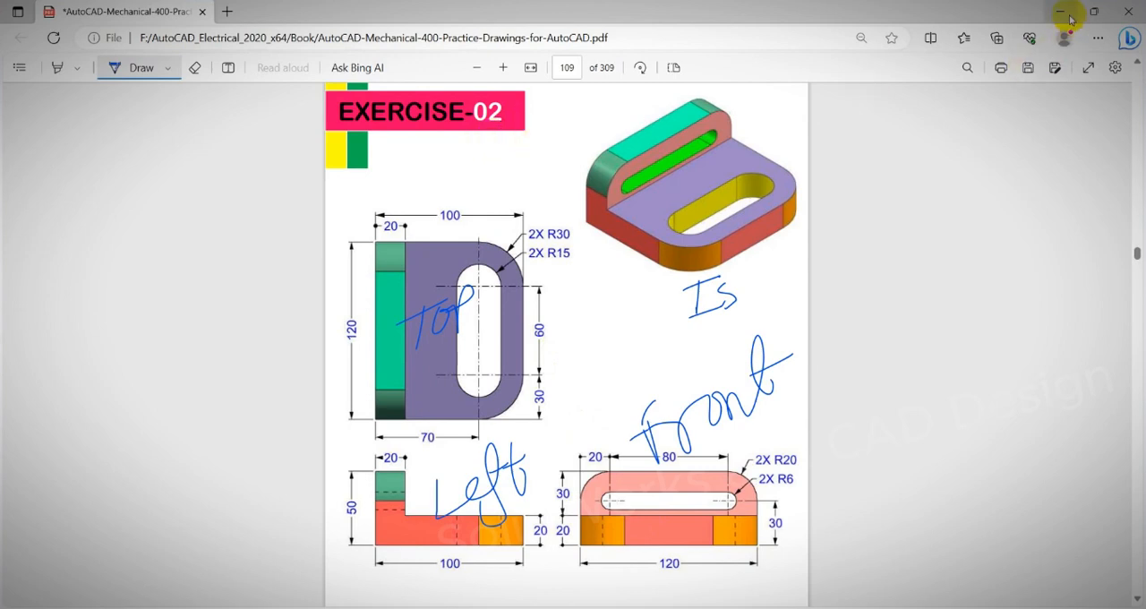
pyautogui.scroll(6, 520, 247)
pyautogui.scroll(2, 523, 244)
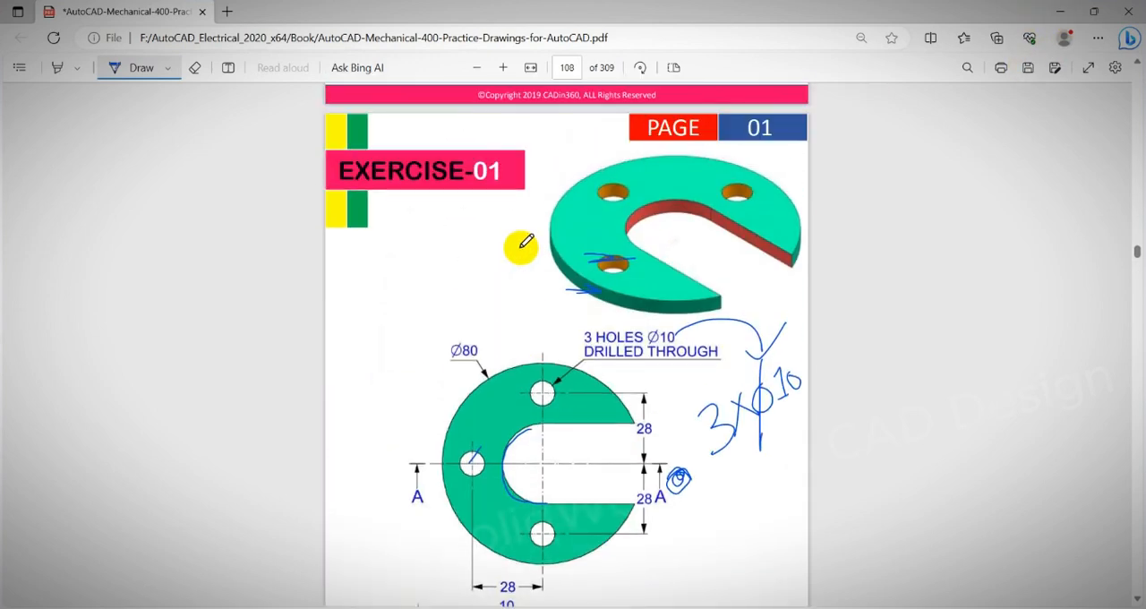
pyautogui.scroll(-2, 528, 242)
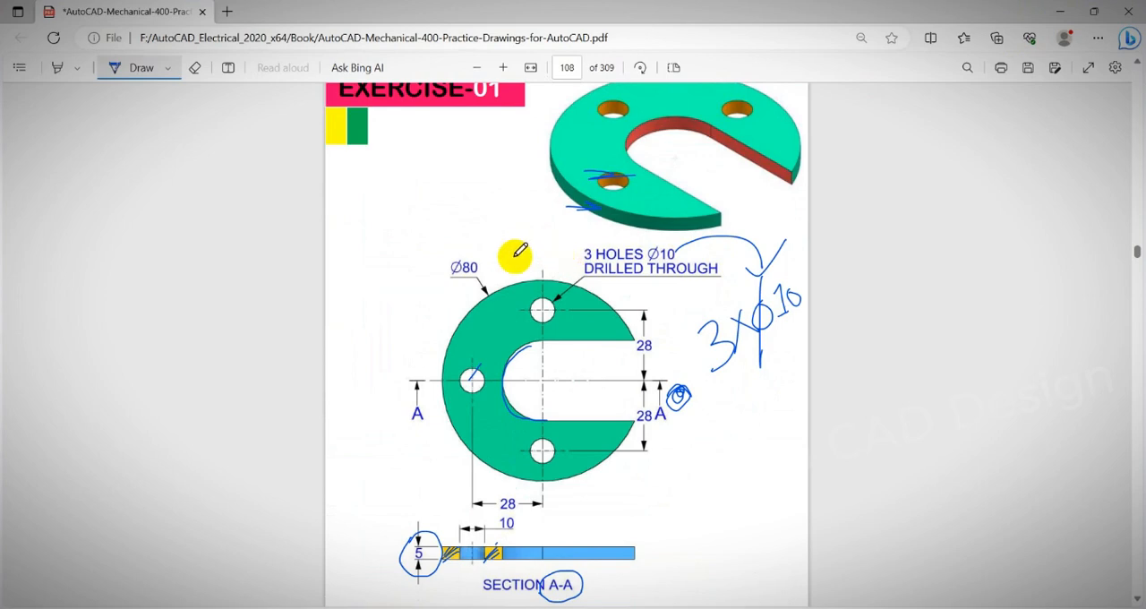
pyautogui.click(1055, 12)
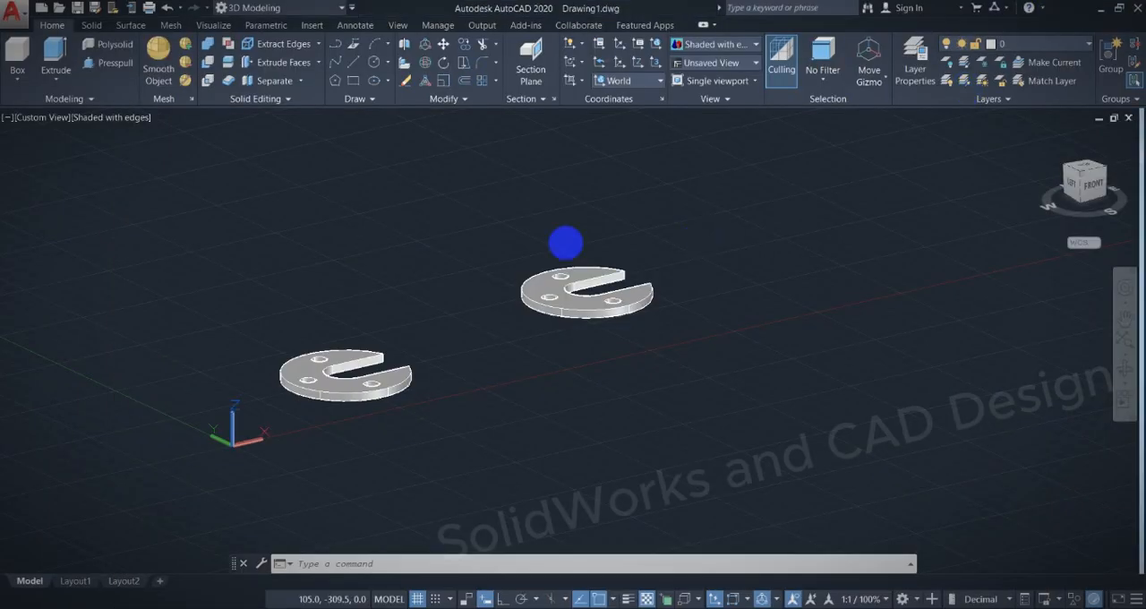
# Erase the copied plate and restore the SW Isometric view of the original.
pyautogui.click(691, 346)
pyautogui.click(529, 215)
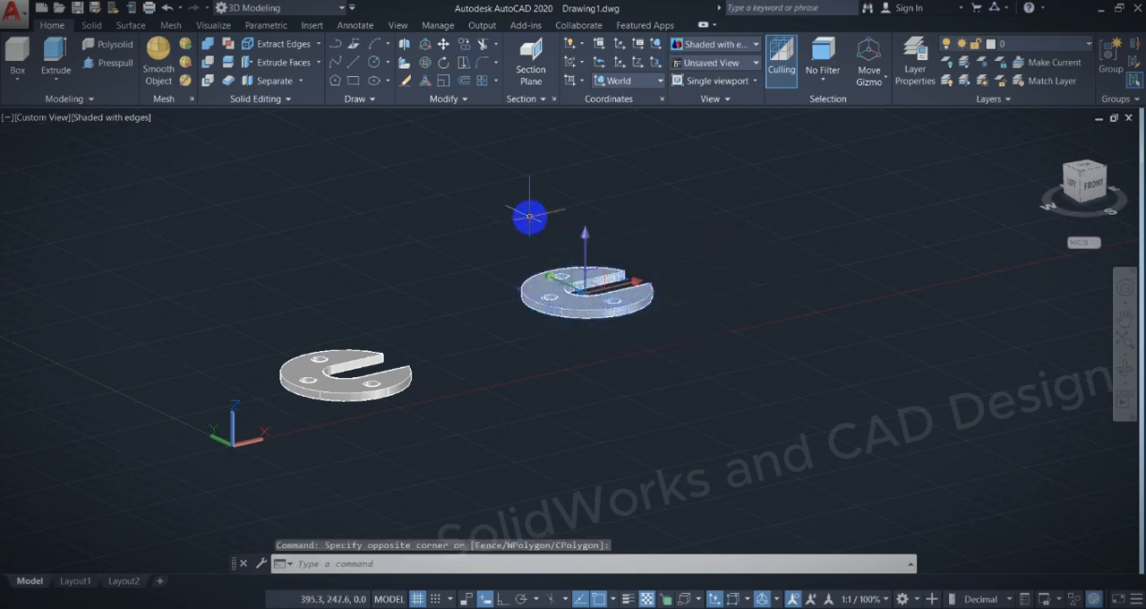
pyautogui.press('Delete')
pyautogui.moveTo(370, 326); pyautogui.dragTo(435, 345, button='middle')
pyautogui.click(1085, 180)
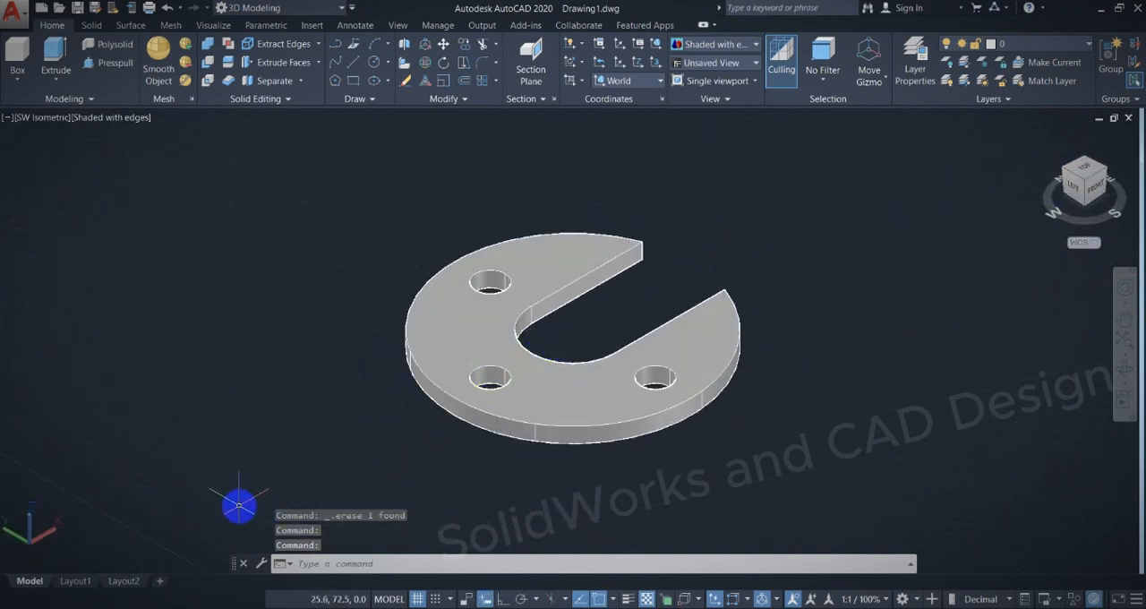
# Insert the DIN A4 Title Block layout from the ACE_Din_a4_Color template.
pyautogui.rightClick(166, 584)
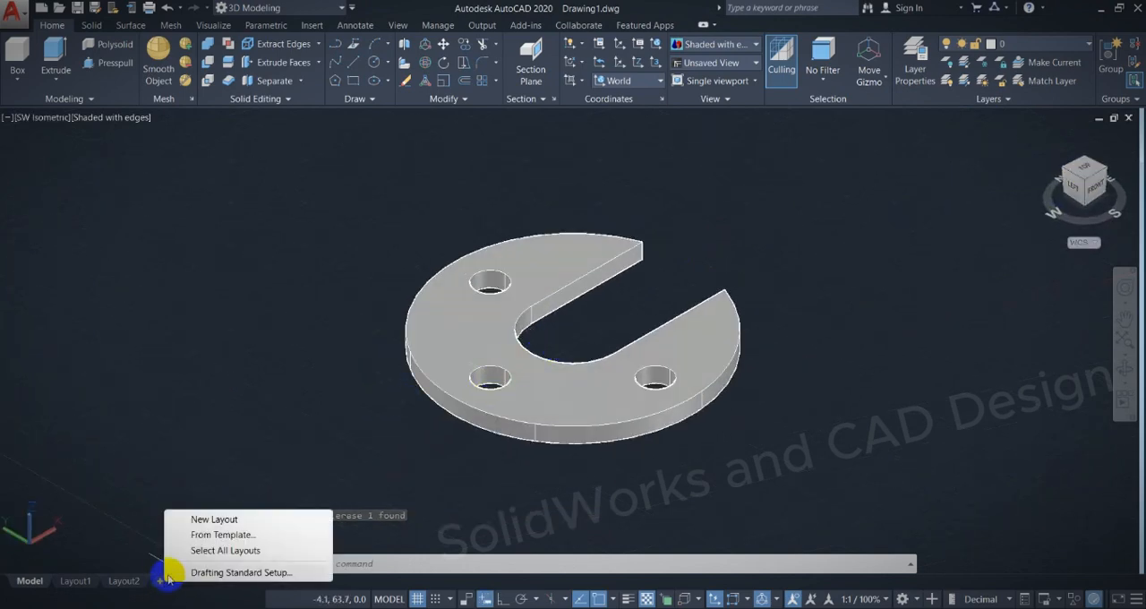
pyautogui.click(199, 537)
pyautogui.click(466, 318)
pyautogui.click(464, 346)
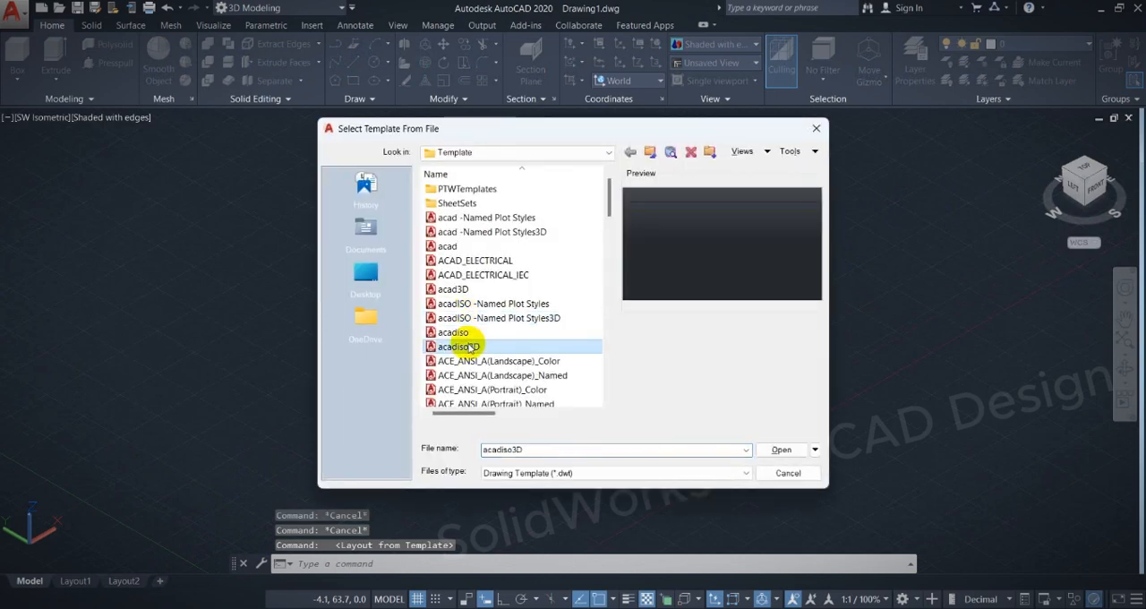
pyautogui.scroll(-7, 464, 347)
pyautogui.click(473, 346)
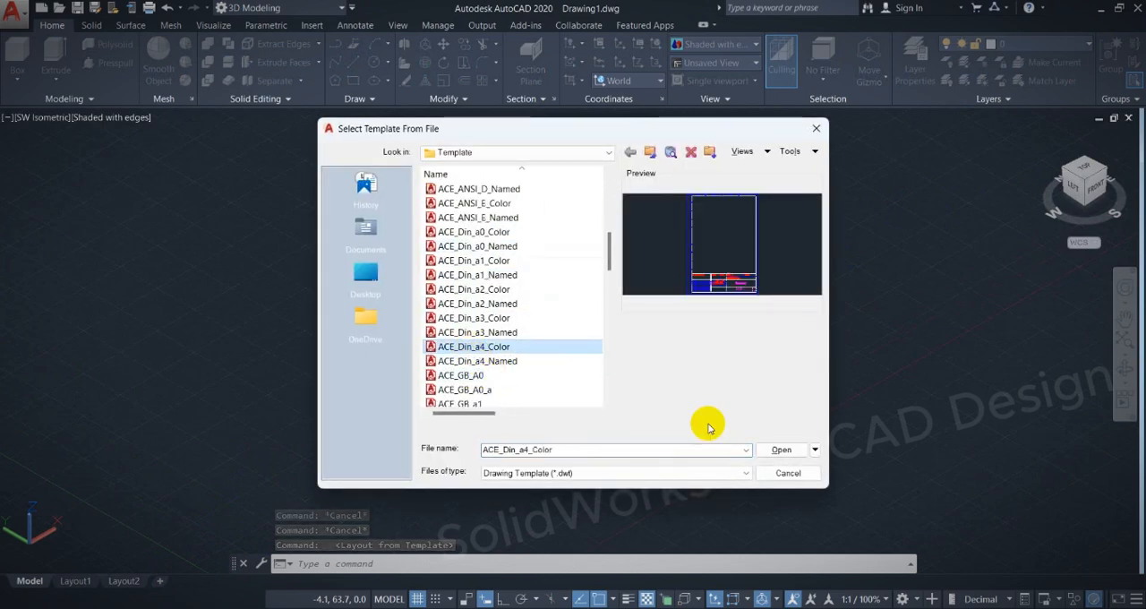
pyautogui.click(766, 449)
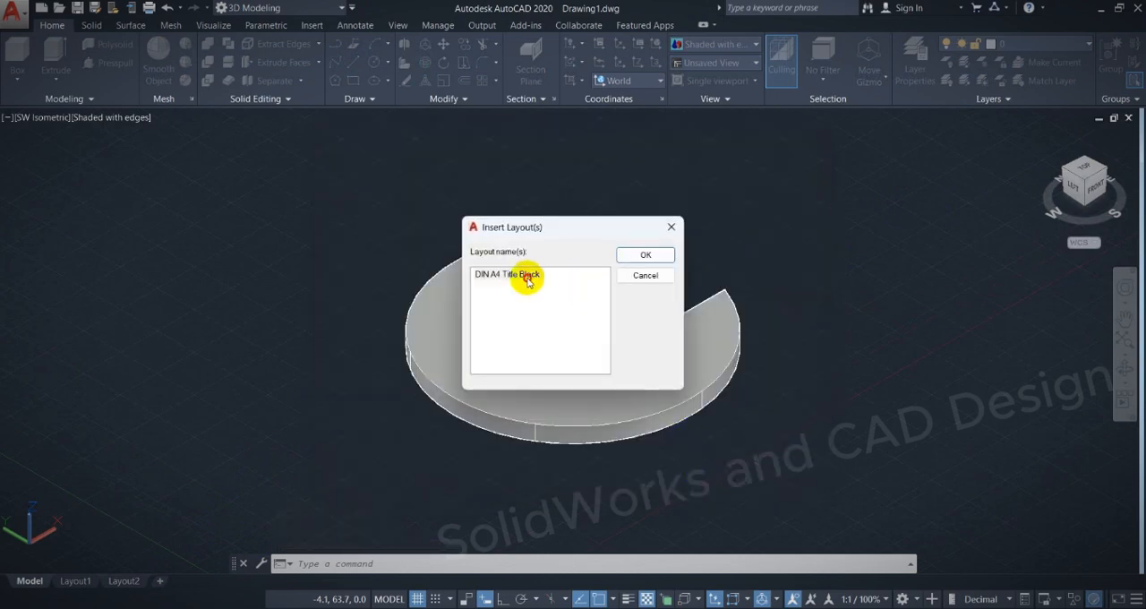
pyautogui.click(618, 256)
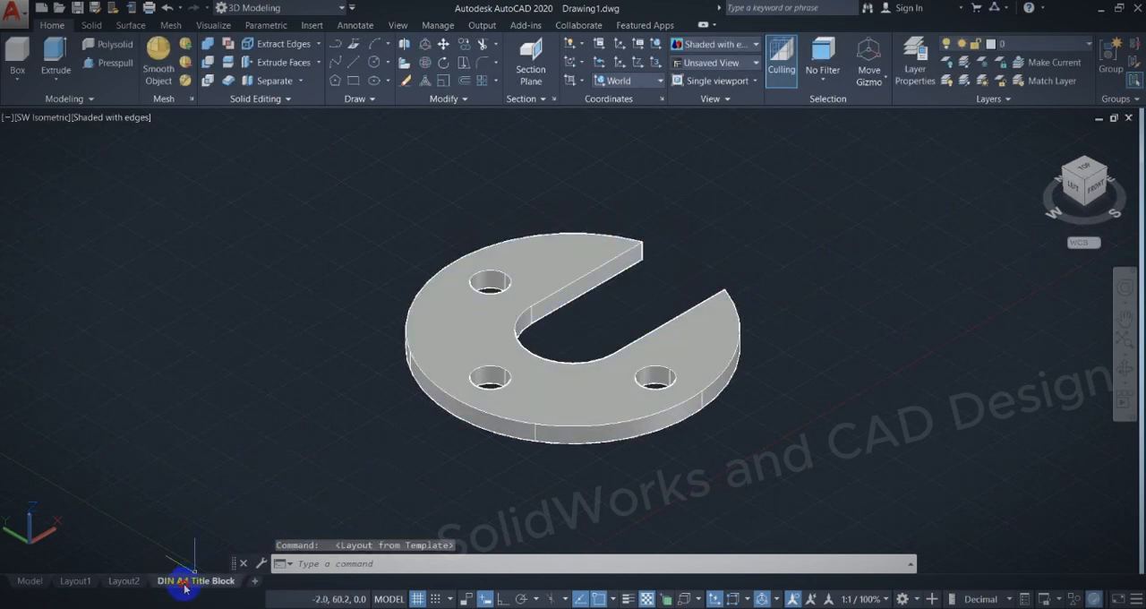
# Open the DIN A4 Title Block layout and position the plate's top view in the upper half of the sheet.
pyautogui.click(184, 578)
pyautogui.moveTo(488, 361)
pyautogui.mouseDown(button='middle')
pyautogui.moveTo(417, 235)
pyautogui.moveTo(423, 190)
pyautogui.mouseUp(button='middle')
pyautogui.moveTo(364, 266)
pyautogui.mouseDown(button='middle')
pyautogui.moveTo(358, 248)
pyautogui.moveTo(374, 233)
pyautogui.mouseUp(button='middle')
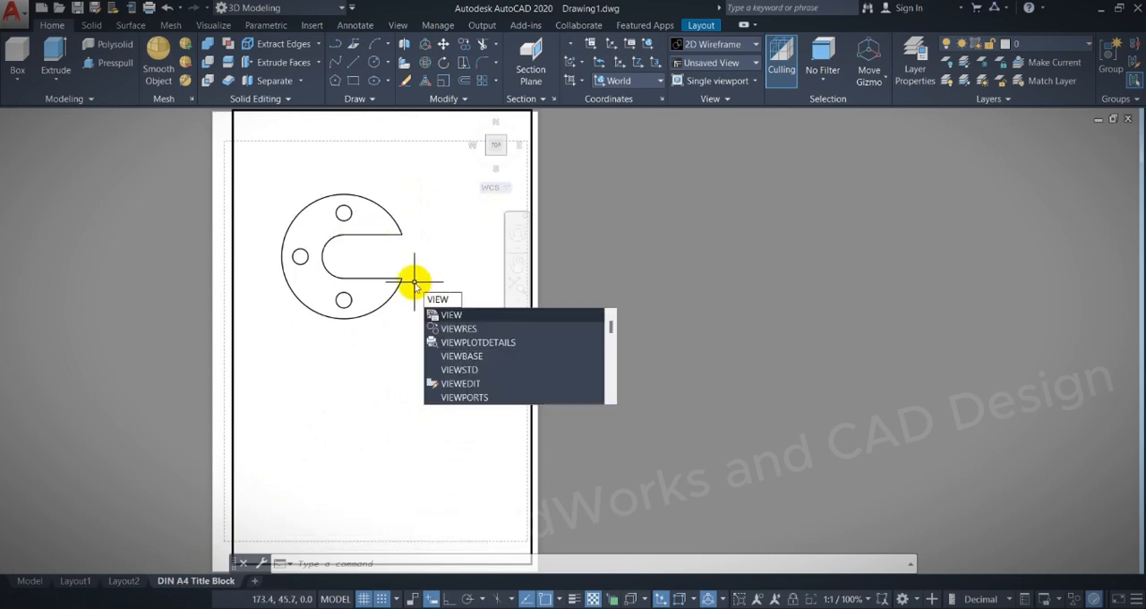
# Create a VIEWBASE base view from Model space, placing the plate's front view below the existing top view.
pyautogui.press('Return')
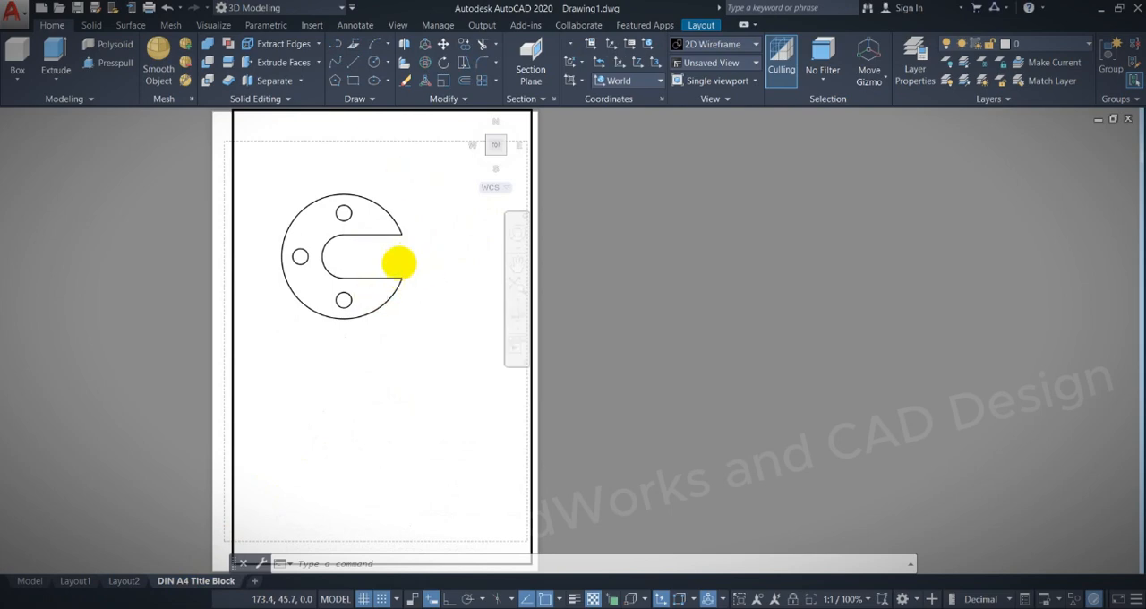
pyautogui.write('m')
pyautogui.press('Return')
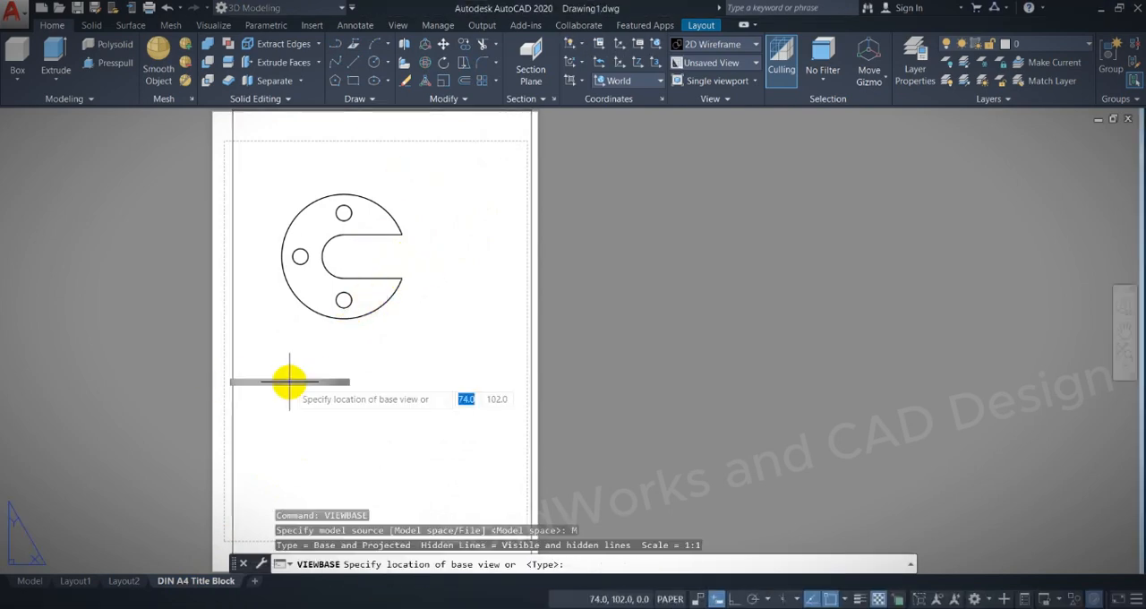
pyautogui.click(355, 364)
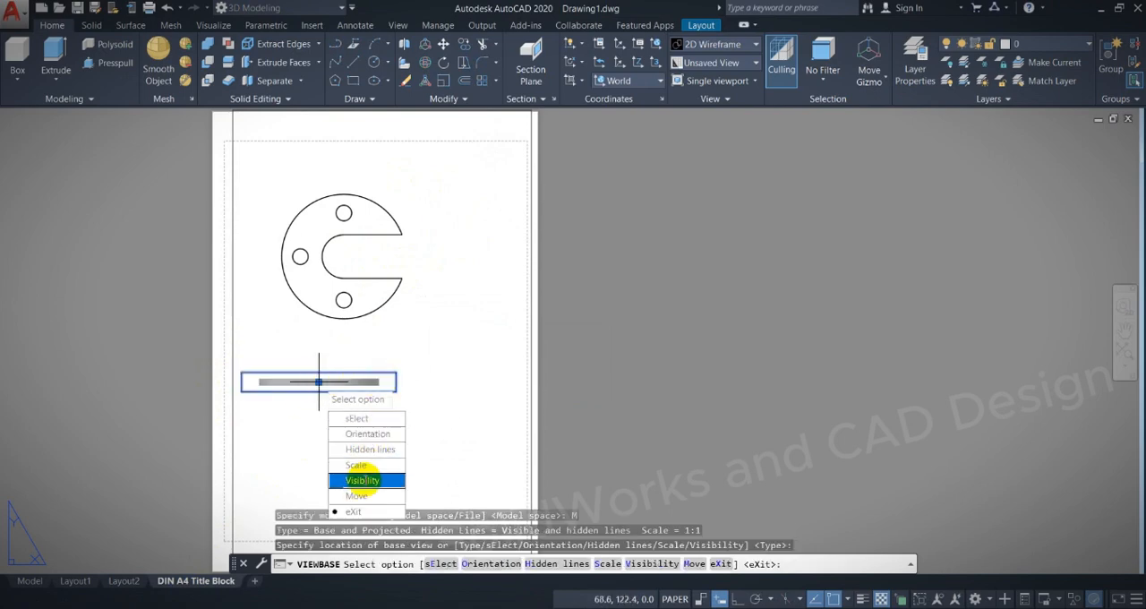
pyautogui.click(354, 512)
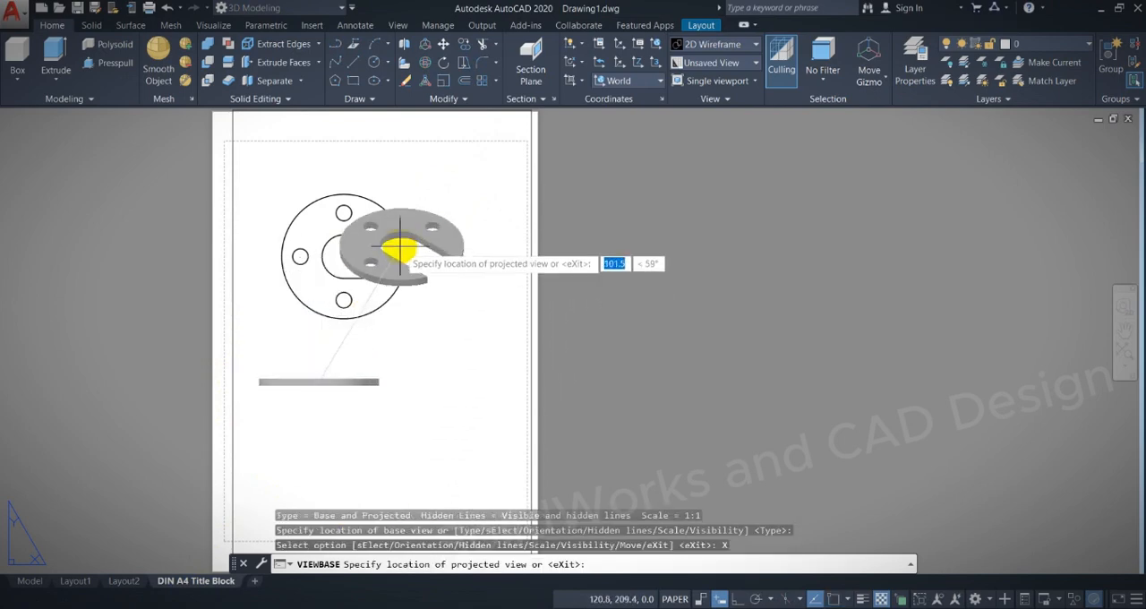
# Project isometric views above and below beside the base view, plus plan views directly above and below it.
pyautogui.click(461, 249)
pyautogui.click(463, 454)
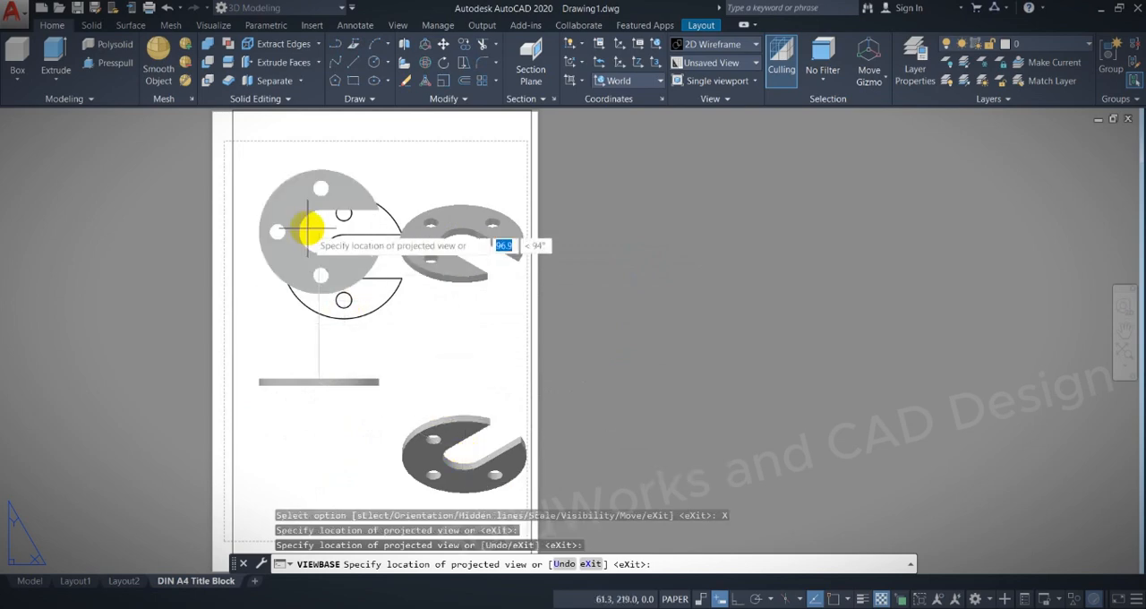
pyautogui.click(308, 212)
pyautogui.click(340, 479)
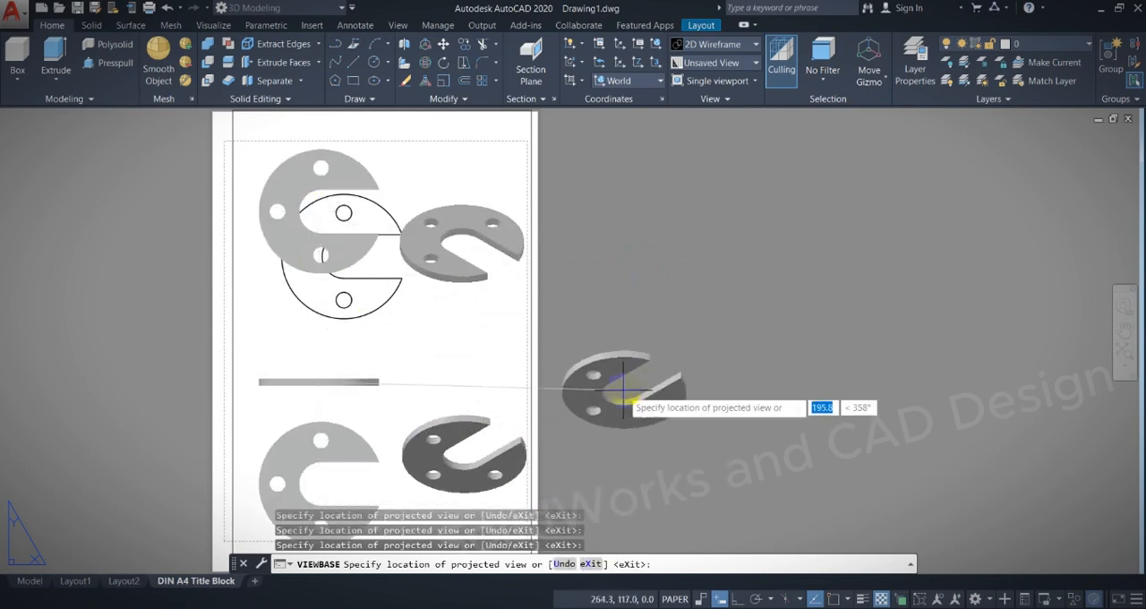
pyautogui.press('Return')
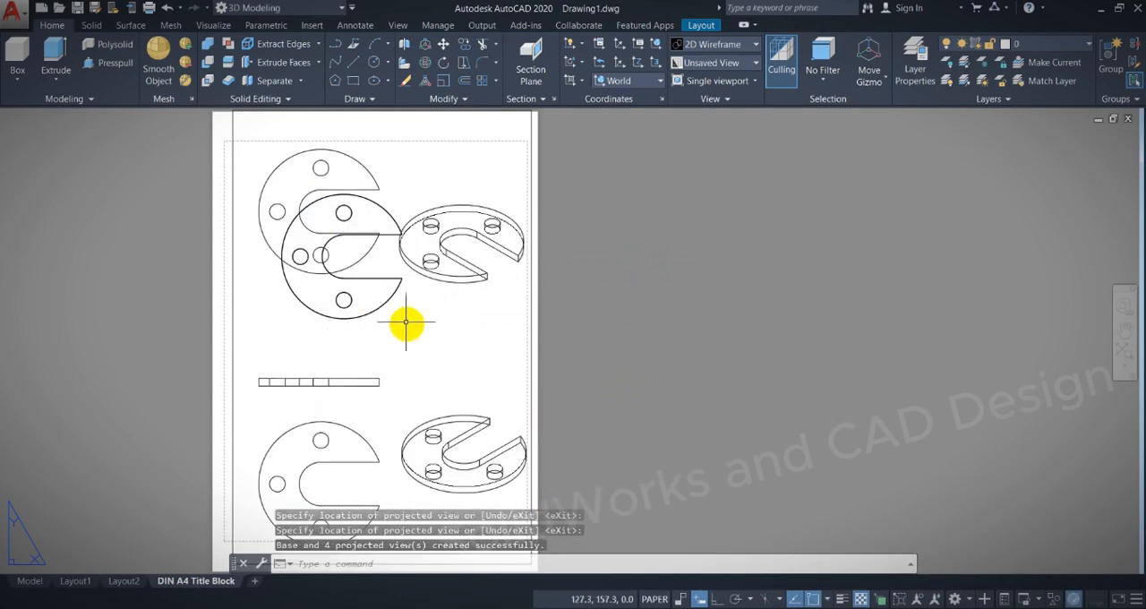
# Erase the projected plan view that overlaps the original top view on the sheet.
pyautogui.click(388, 299)
pyautogui.click(395, 306)
pyautogui.click(397, 310)
pyautogui.click(382, 291)
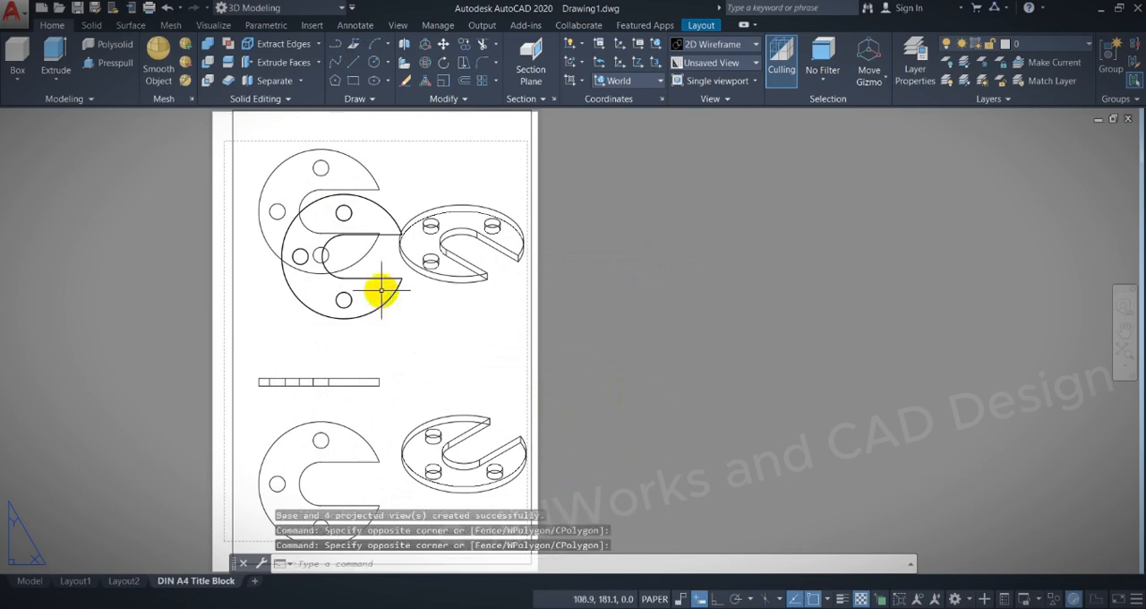
pyautogui.click(383, 280)
pyautogui.press('Delete')
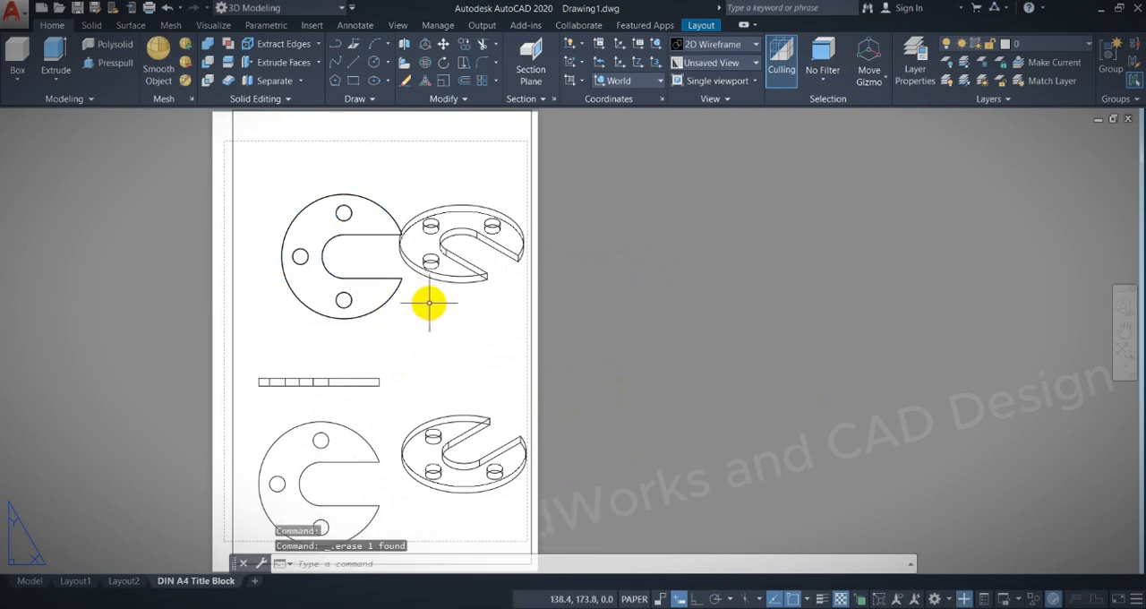
# Set the upper isometric view's hidden-line style to Shaded with visible lines.
pyautogui.doubleClick(459, 280)
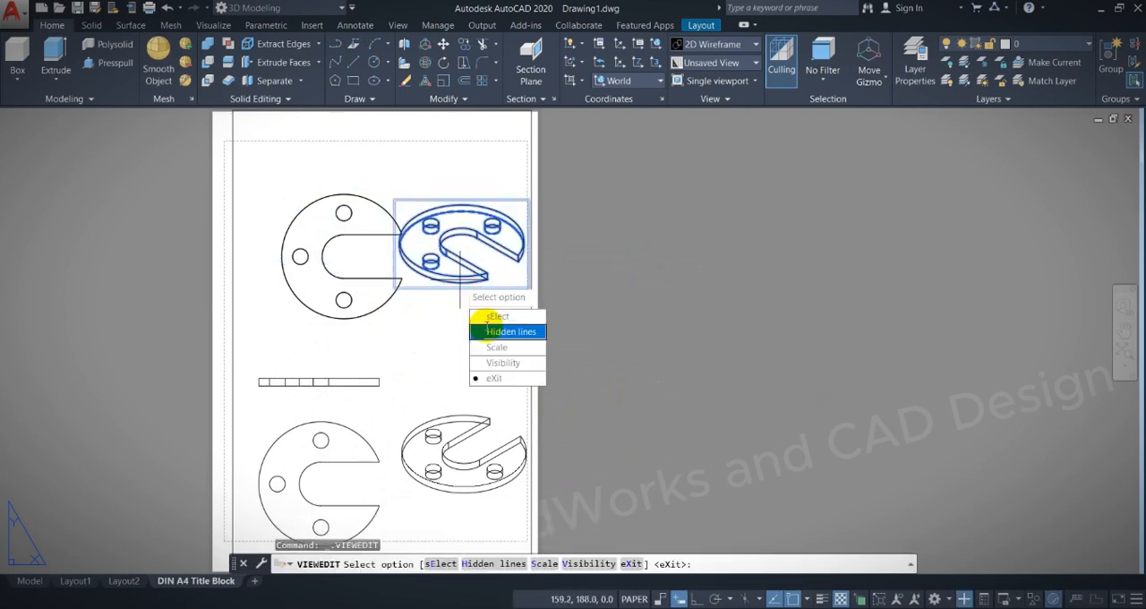
pyautogui.click(489, 332)
pyautogui.click(475, 358)
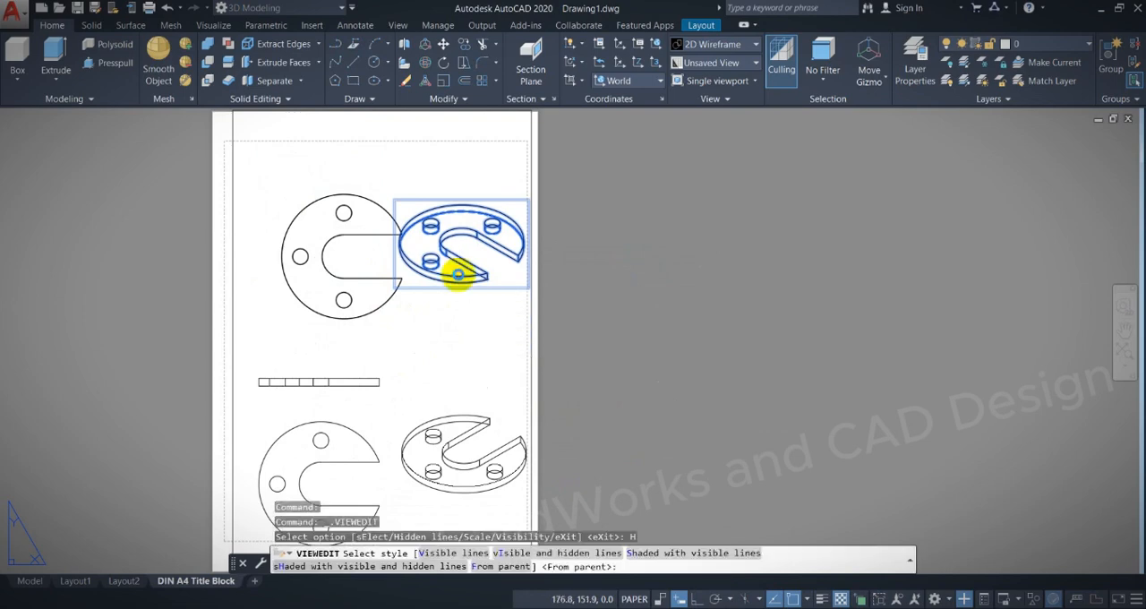
pyautogui.click(489, 372)
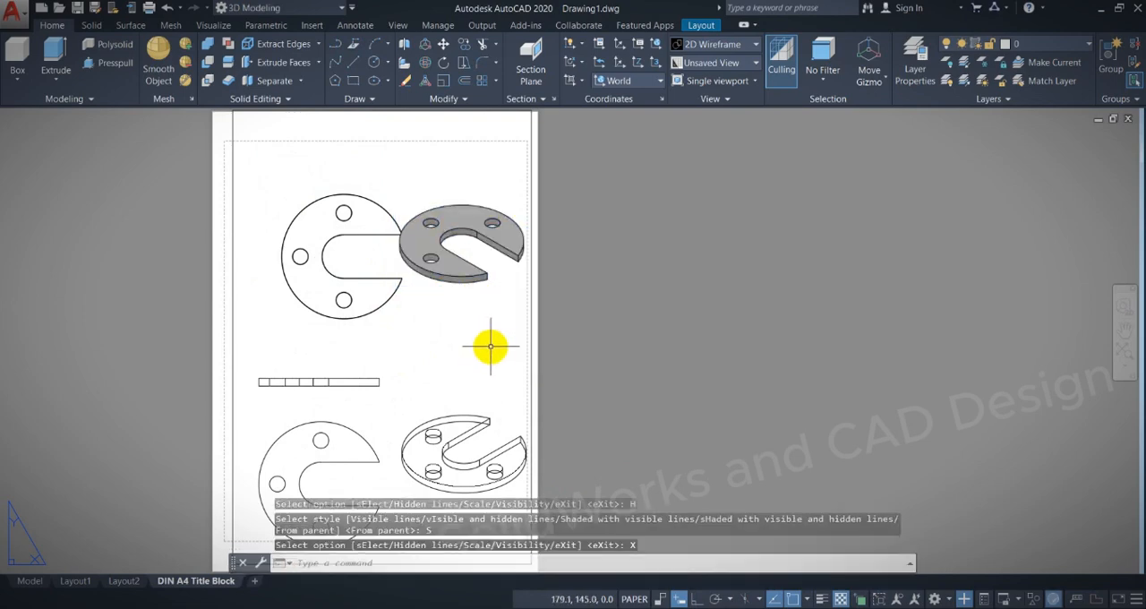
pyautogui.moveTo(686, 311); pyautogui.dragTo(737, 278, button='middle')
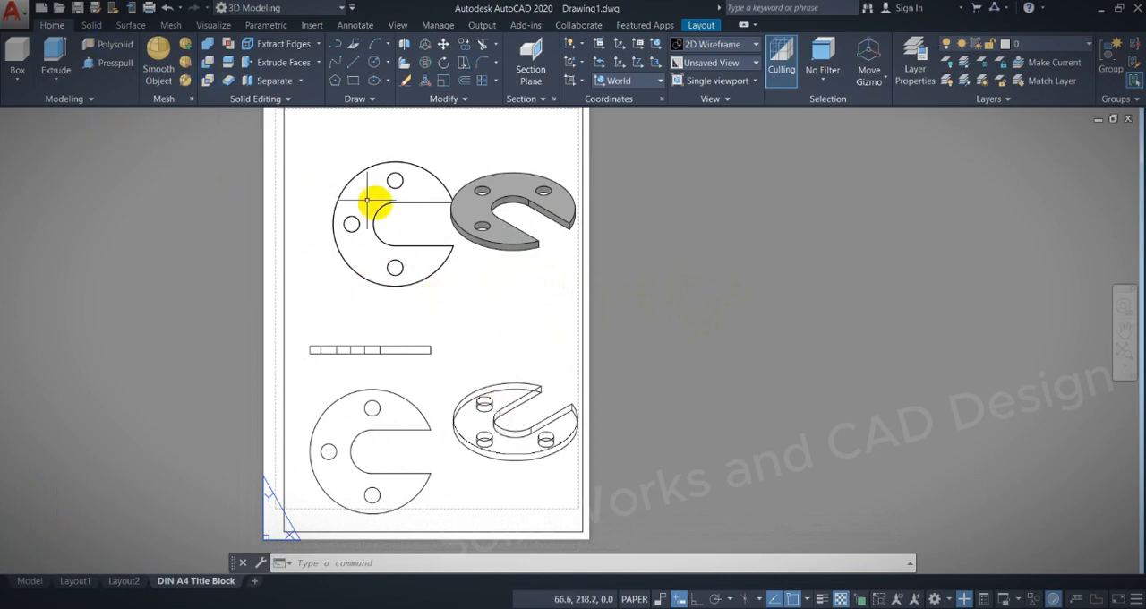
# Delete the DIN A4 Title Block layout from the drawing.
pyautogui.rightClick(220, 582)
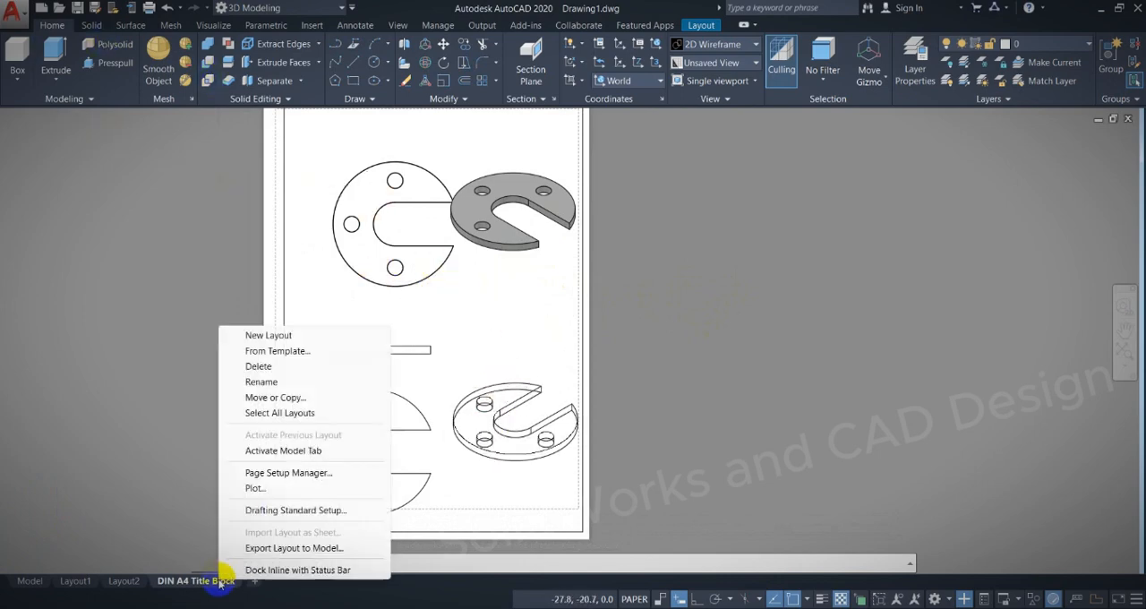
pyautogui.click(269, 368)
pyautogui.click(573, 370)
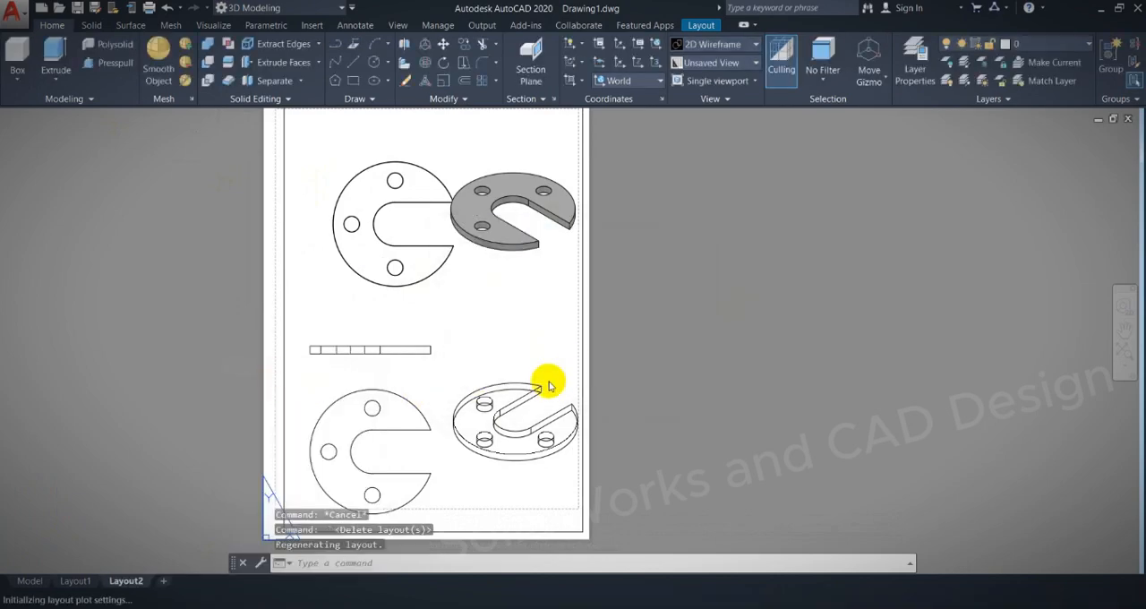